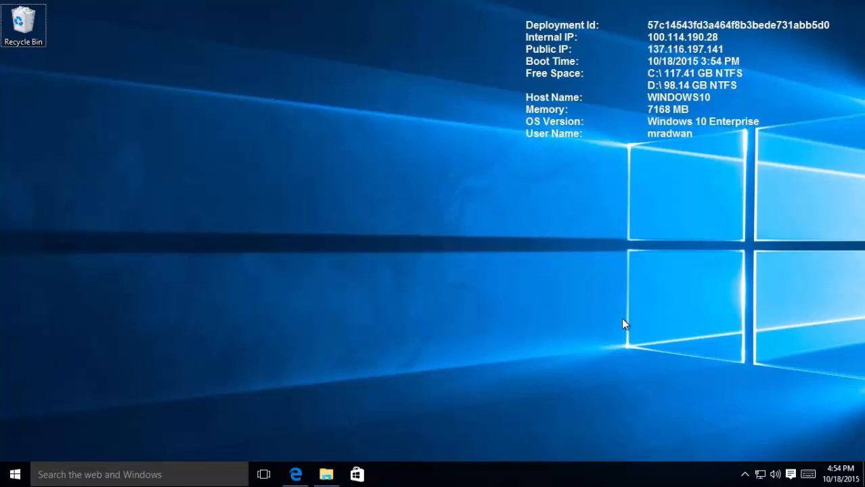
Step: In Edge, start the download from the SQL Server 2014 Express download page
{"action": "left_click", "coordinate": [295, 474]}
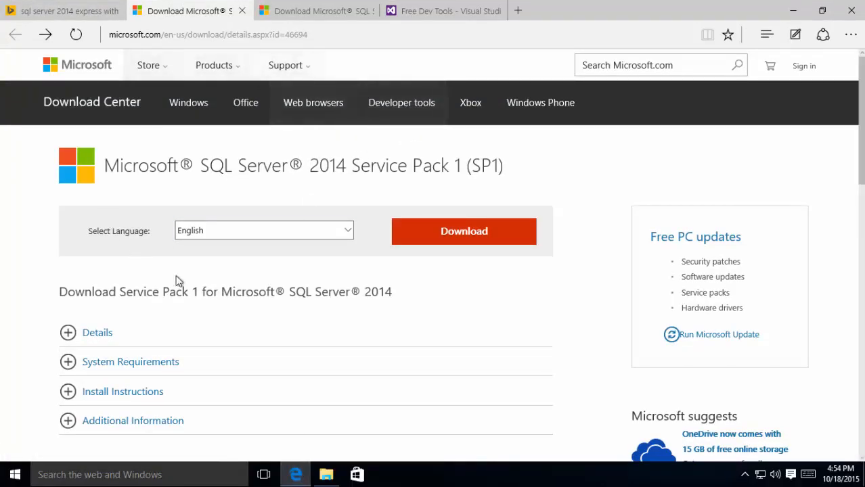
{"action": "left_click", "coordinate": [296, 11]}
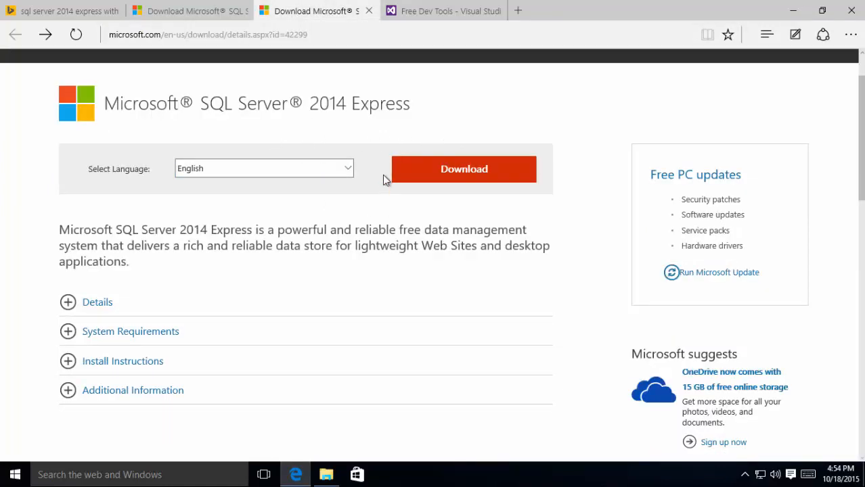
{"action": "left_click", "coordinate": [216, 13]}
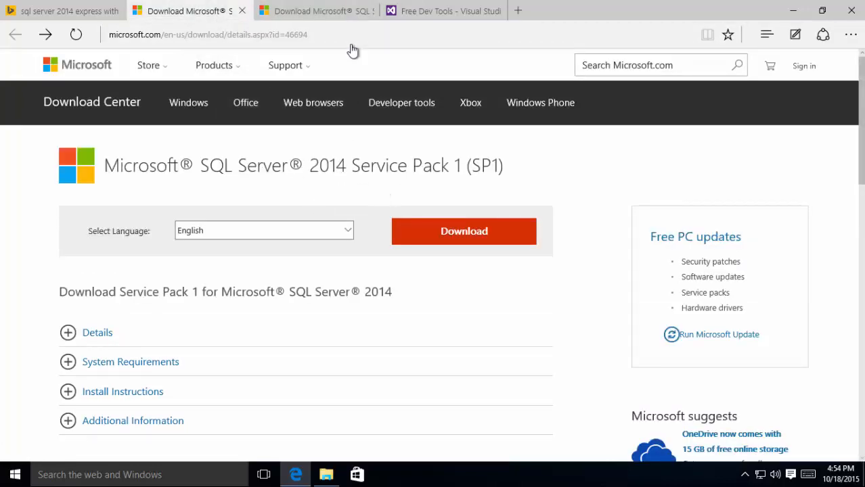
{"action": "left_click", "coordinate": [342, 12]}
{"action": "left_click", "coordinate": [421, 179]}
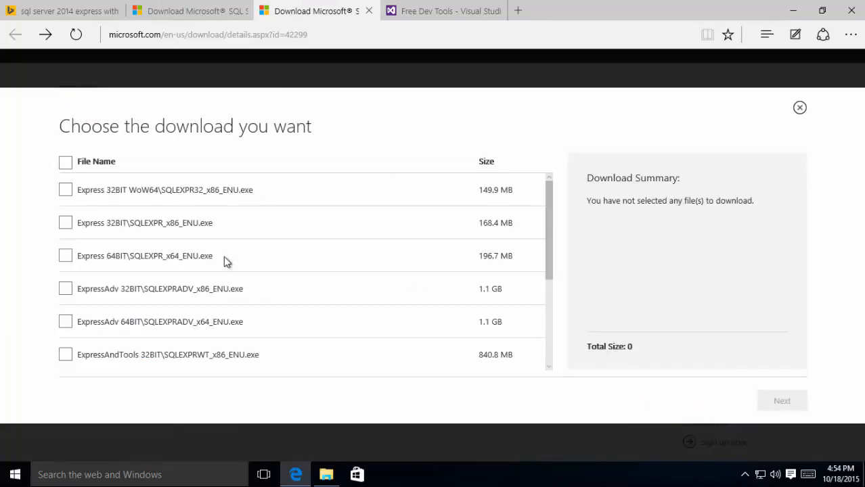
Step: Select the 64-bit Express and 64-bit Management Studio installers and download both
{"action": "left_click", "coordinate": [81, 262]}
{"action": "scroll", "coordinate": [264, 275], "scroll_direction": "down", "scroll_amount": 5}
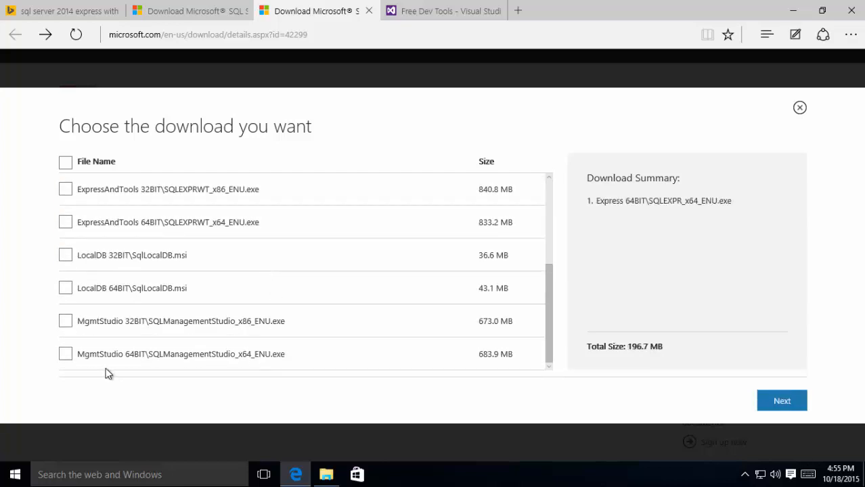
{"action": "left_click", "coordinate": [65, 354]}
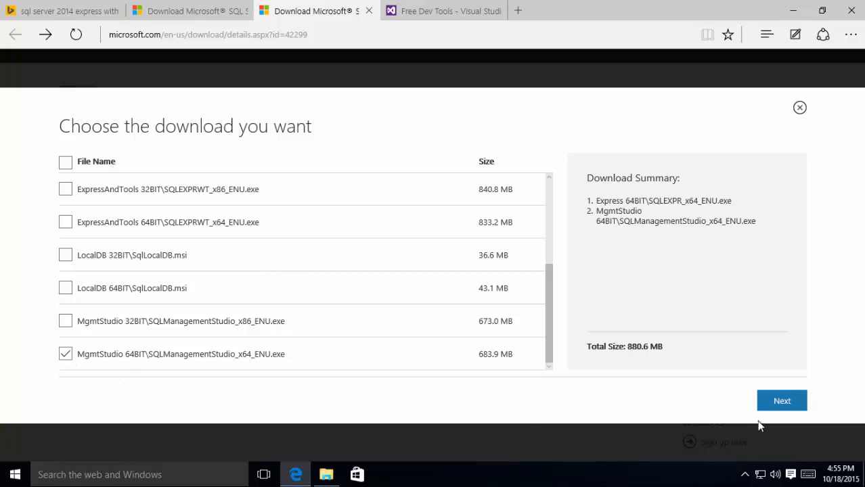
{"action": "left_click", "coordinate": [781, 402]}
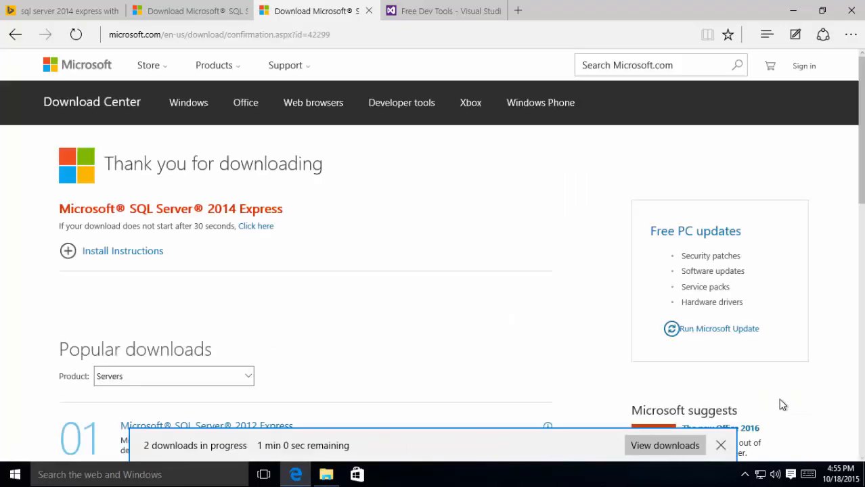
Step: Check the download progress, then return to the Express download confirmation page
{"action": "left_click", "coordinate": [680, 444]}
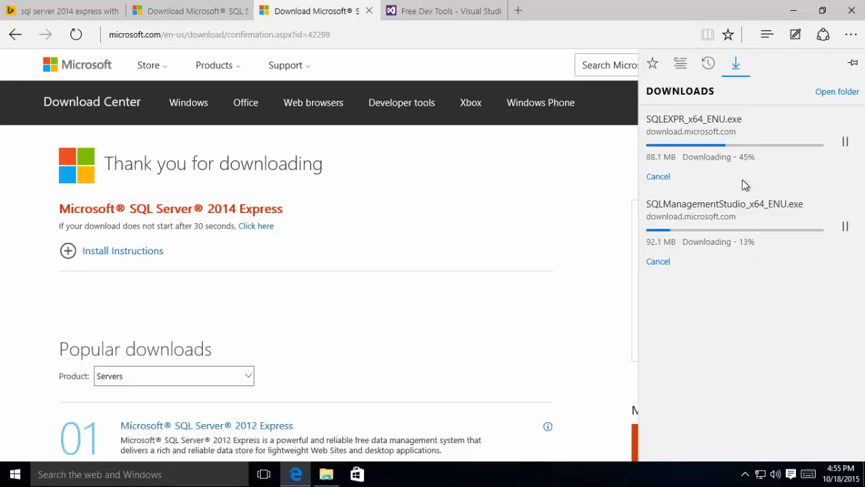
{"action": "left_click", "coordinate": [168, 8]}
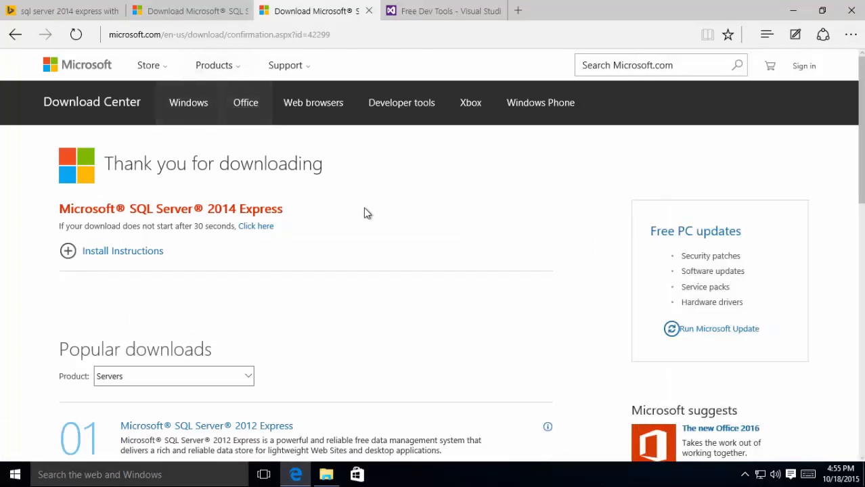
{"action": "left_click", "coordinate": [191, 11]}
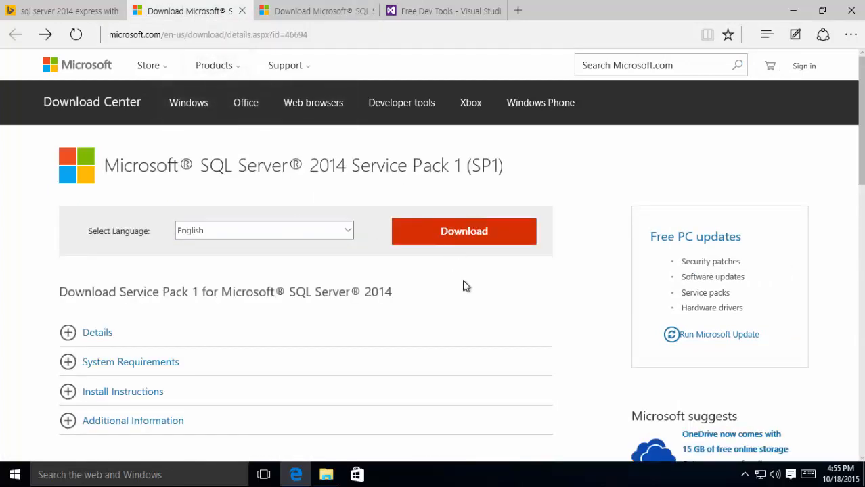
{"action": "left_click", "coordinate": [315, 19]}
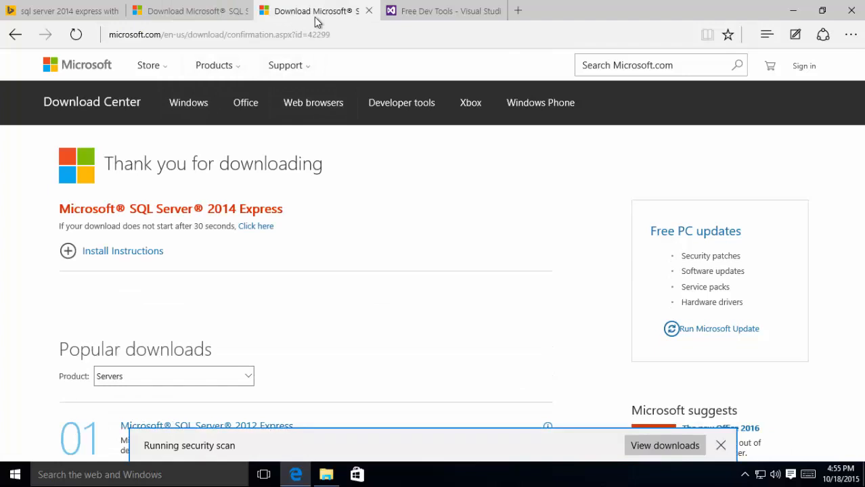
Step: Extract SQLEXPR_x64_ENU from Downloads into its suggested folder
{"action": "left_click", "coordinate": [327, 474]}
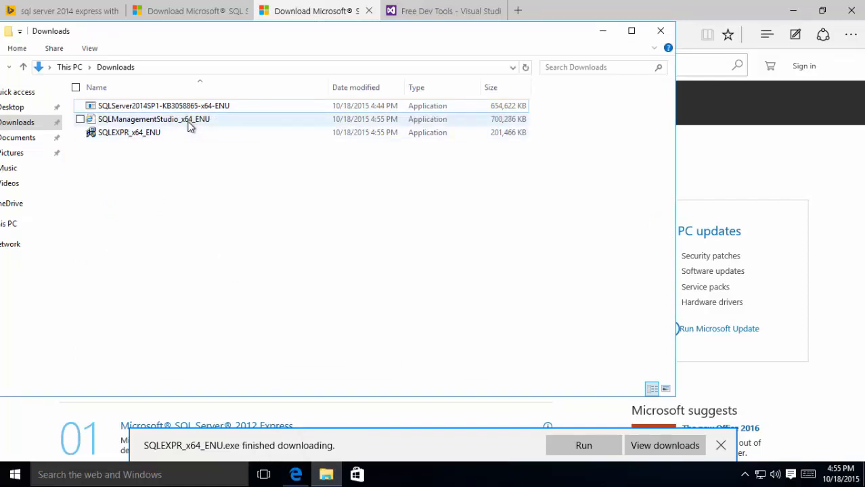
{"action": "double_click", "coordinate": [141, 133]}
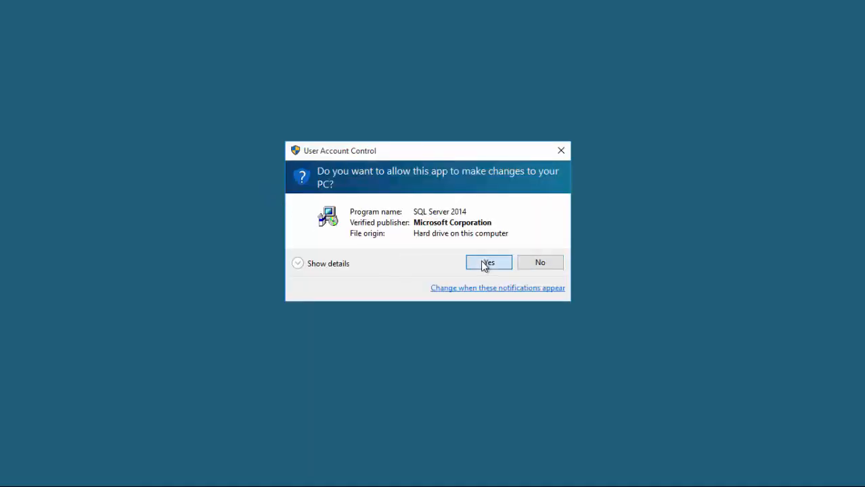
{"action": "left_click", "coordinate": [485, 264]}
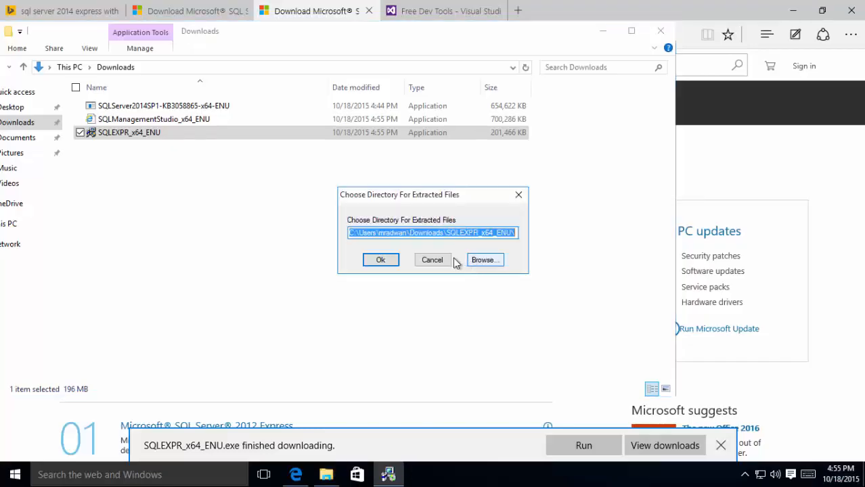
{"action": "left_click", "coordinate": [379, 263]}
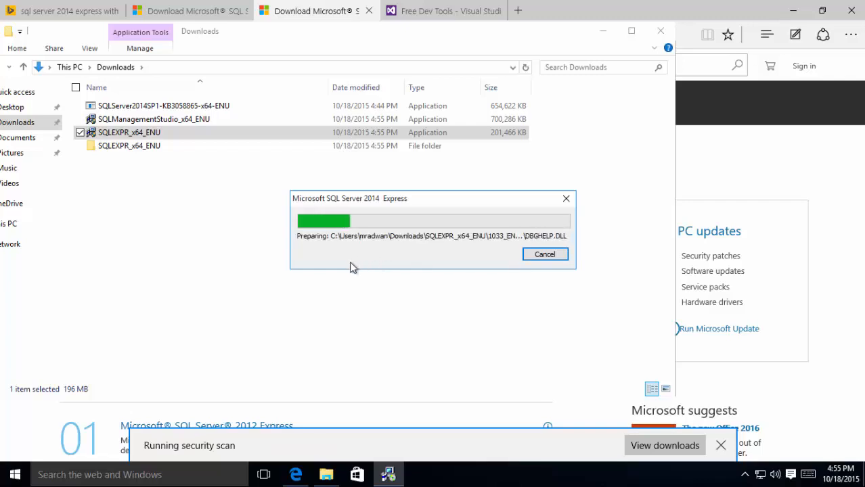
Step: Launch SETUP from the extracted SQLEXPR_x64_ENU folder
{"action": "double_click", "coordinate": [131, 148]}
{"action": "left_click", "coordinate": [107, 200]}
{"action": "double_click", "coordinate": [107, 200]}
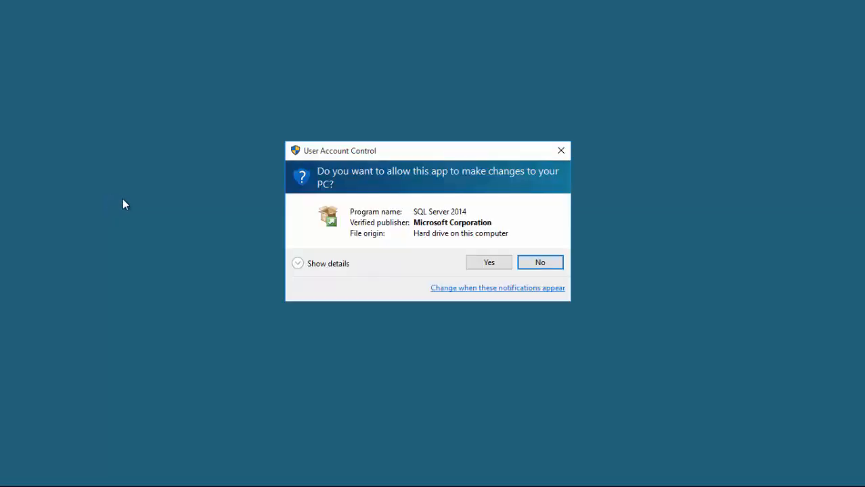
Step: Begin a new stand-alone installation, accept the license terms and enable Microsoft Update
{"action": "left_click", "coordinate": [479, 266]}
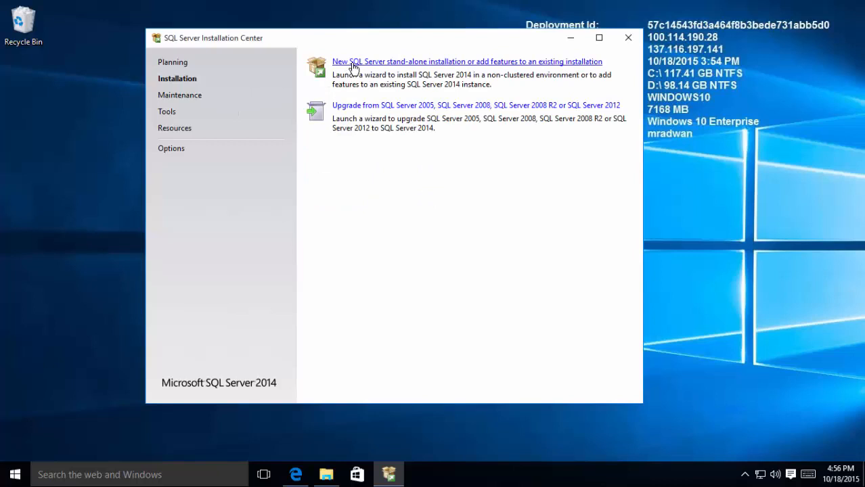
{"action": "left_click", "coordinate": [352, 64]}
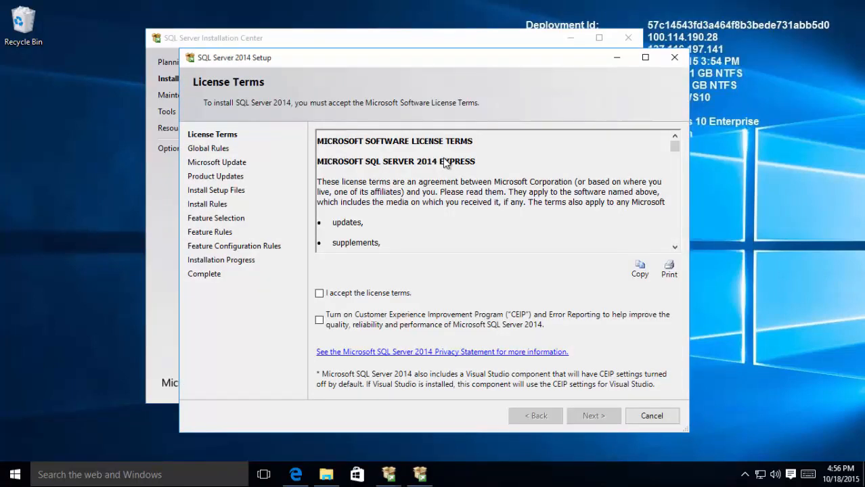
{"action": "left_click", "coordinate": [391, 294]}
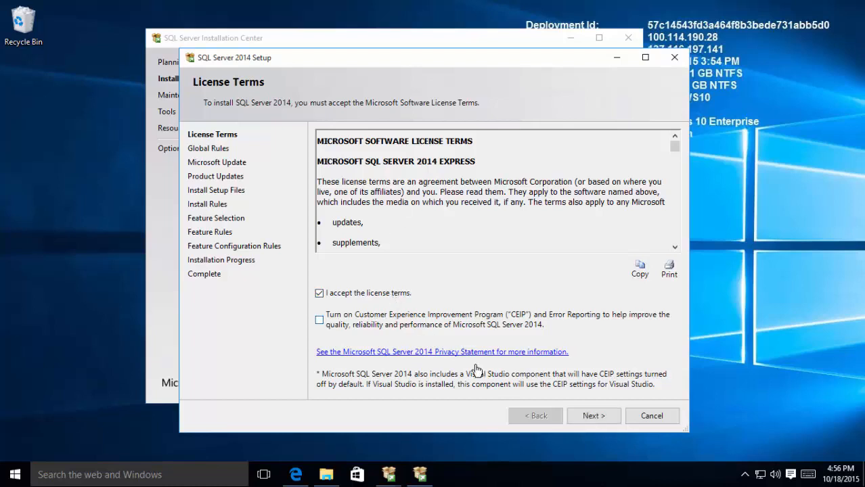
{"action": "left_click", "coordinate": [587, 417]}
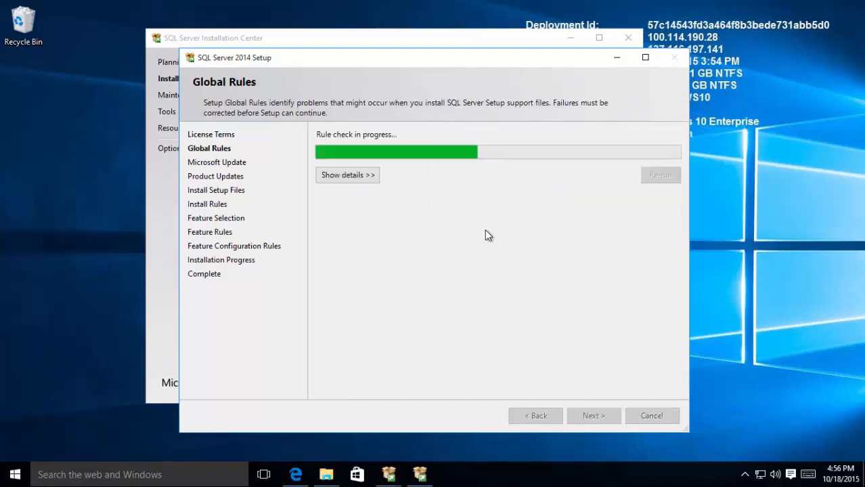
{"action": "left_click", "coordinate": [452, 181]}
{"action": "left_click", "coordinate": [583, 416]}
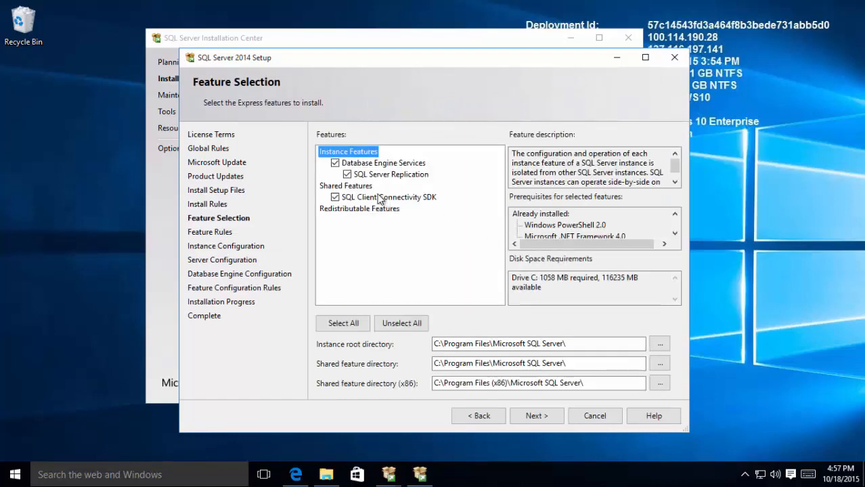
Step: Untick SQL Server Replication in Feature Selection and continue
{"action": "left_click", "coordinate": [347, 174]}
{"action": "left_click", "coordinate": [535, 417]}
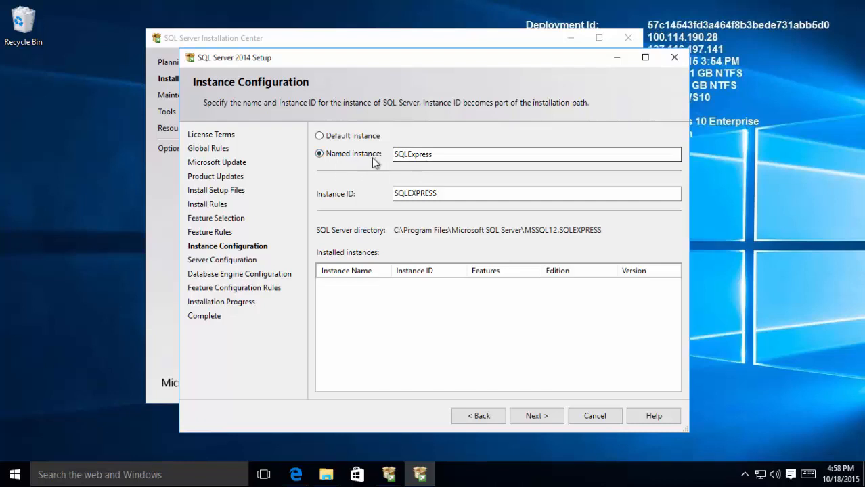
Step: Switch from the SQLExpress named instance to the default MSSQLSERVER instance
{"action": "left_click_drag", "start_coordinate": [434, 155], "coordinate": [384, 156]}
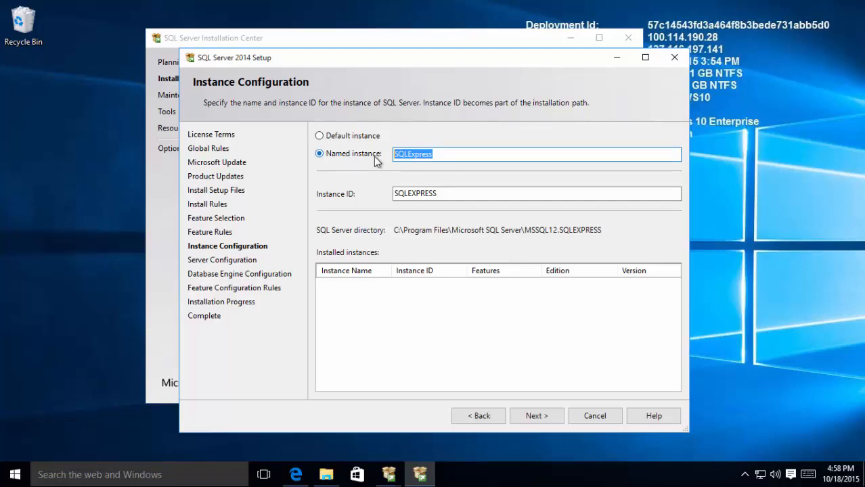
{"action": "left_click", "coordinate": [332, 135]}
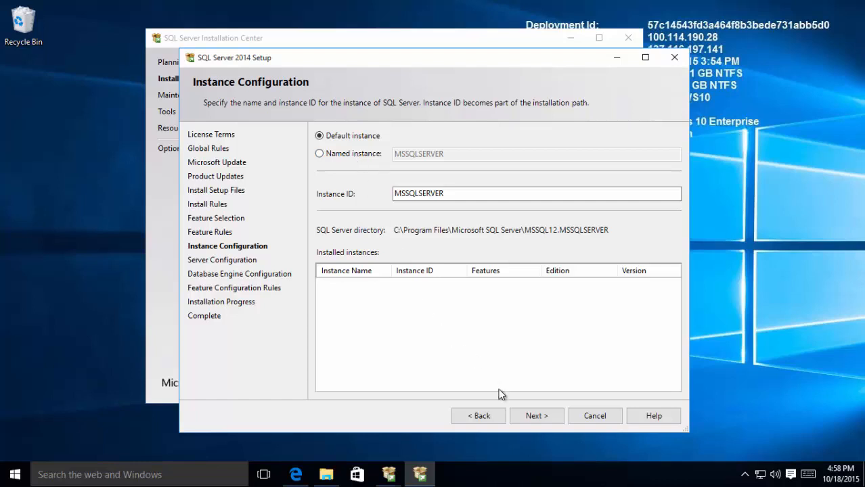
{"action": "left_click", "coordinate": [541, 419]}
Step: Set SQL Server Browser startup to Automatic and review the collation settings
{"action": "left_click", "coordinate": [667, 204]}
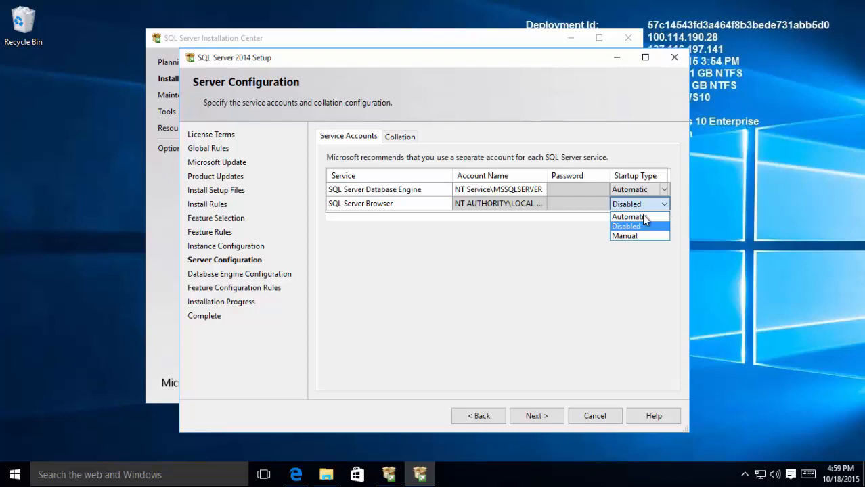
{"action": "left_click", "coordinate": [643, 217]}
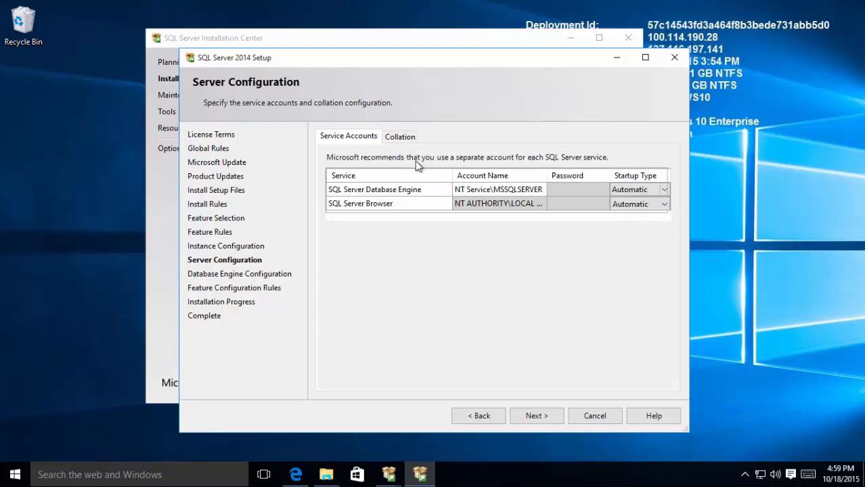
{"action": "left_click", "coordinate": [401, 136]}
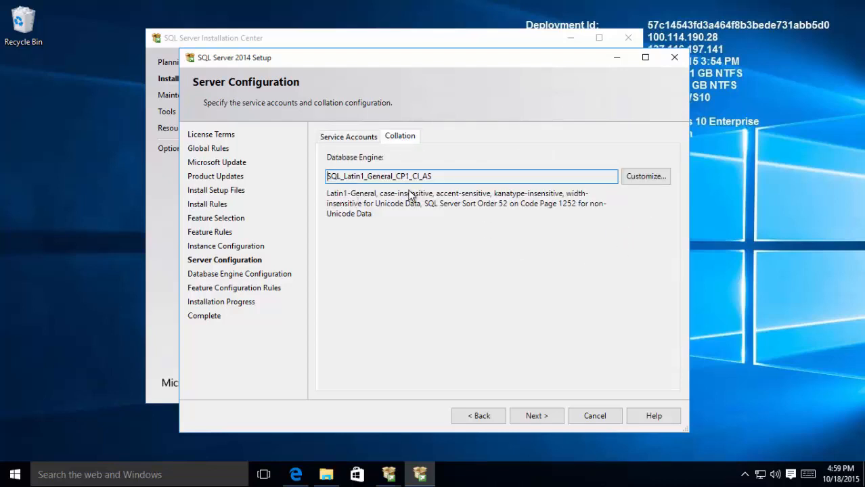
{"action": "left_click", "coordinate": [535, 415]}
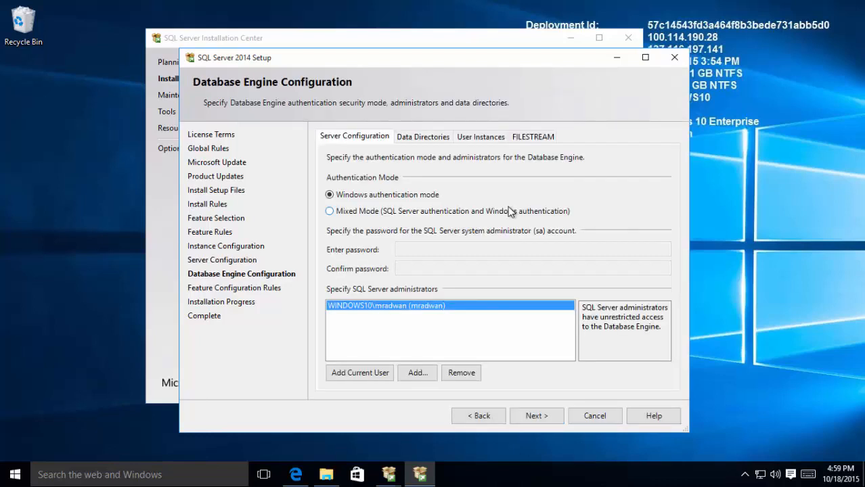
Step: Add the current user as administrator, enable Mixed Mode with a confirmed sa password, and install
{"action": "left_click", "coordinate": [367, 375]}
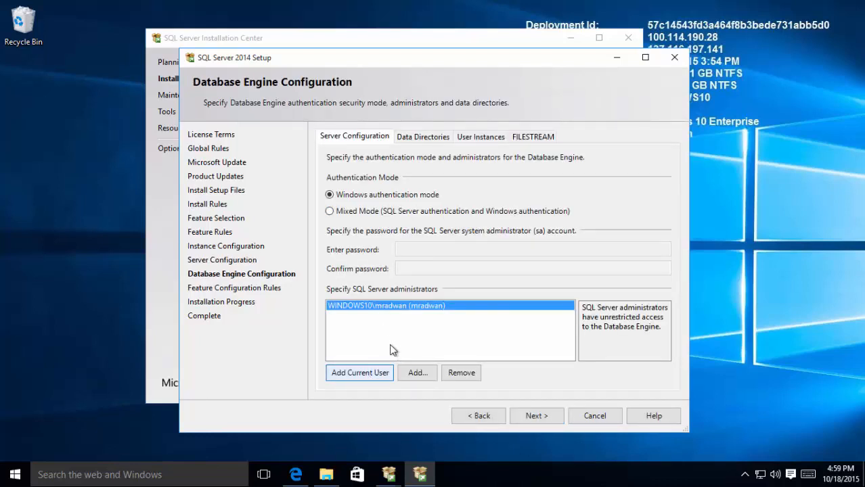
{"action": "left_click", "coordinate": [379, 215]}
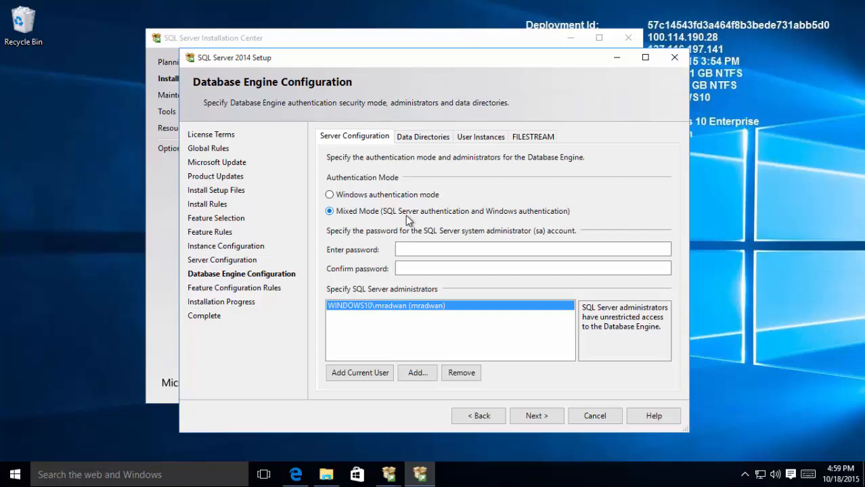
{"action": "left_click", "coordinate": [406, 251]}
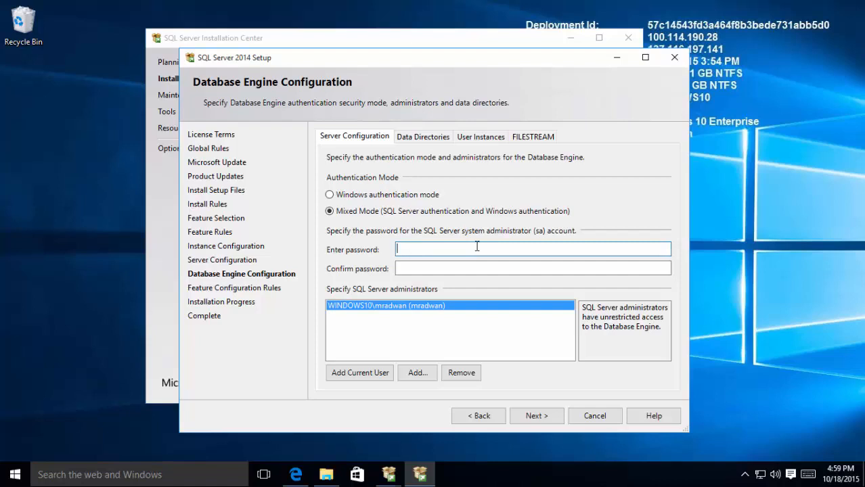
{"action": "type", "text": "P@ssw0rd1"}
{"action": "key", "text": "Tab"}
{"action": "type", "text": "P@ssw0"}
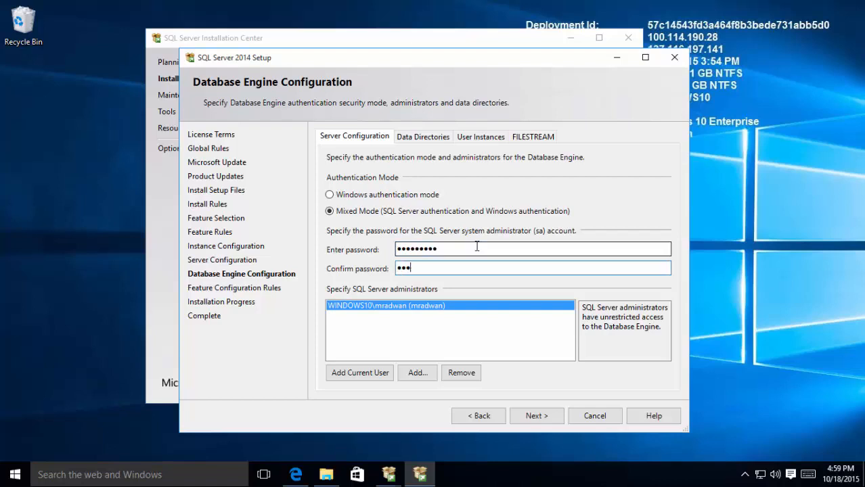
{"action": "type", "text": "rd1"}
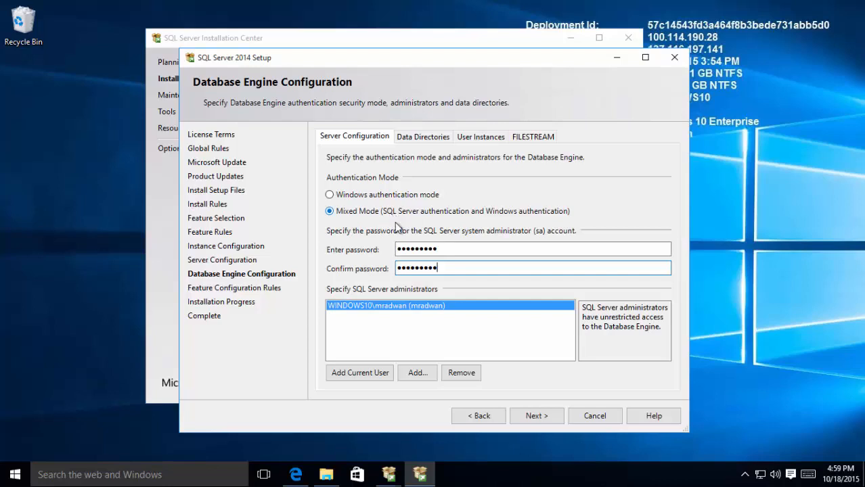
{"action": "left_click", "coordinate": [536, 416]}
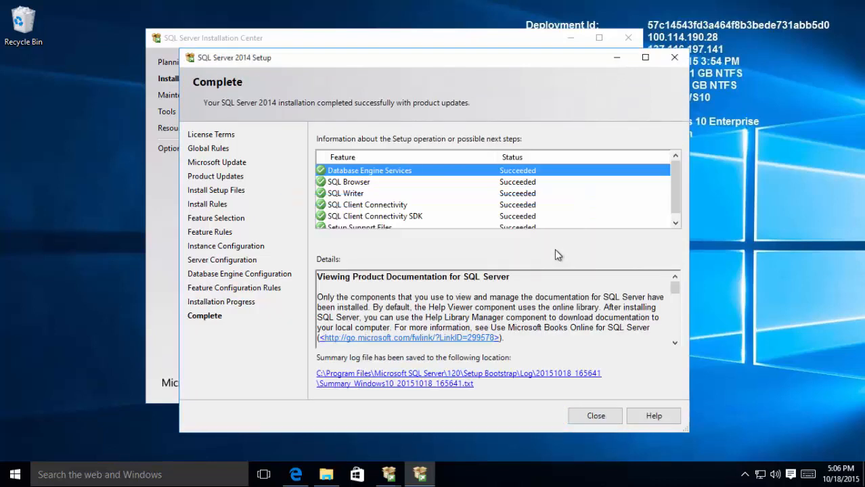
Step: Close the completed setup wizard and the SQL Server Installation Center
{"action": "left_click", "coordinate": [595, 416]}
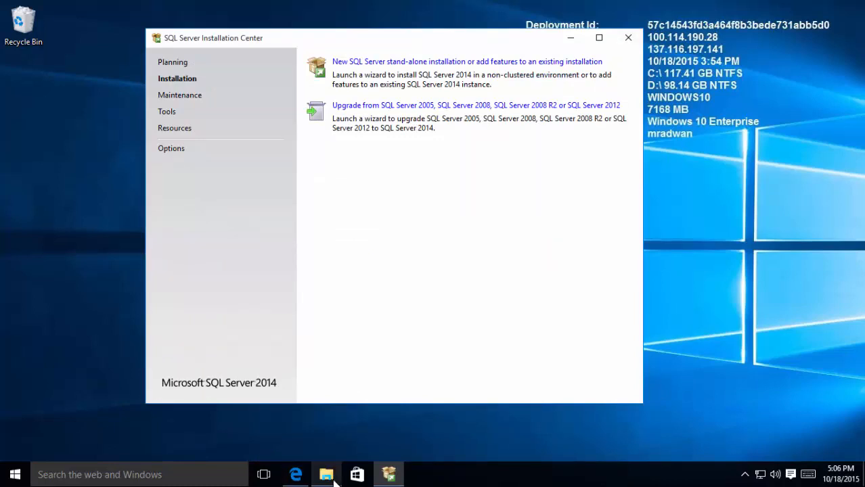
{"action": "left_click", "coordinate": [627, 42]}
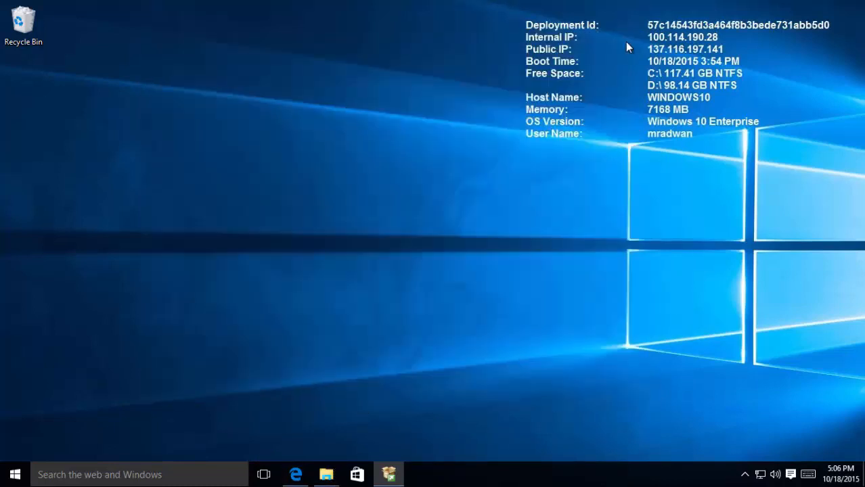
Step: Extract SQLManagementStudio_x64_ENU from Downloads into its suggested folder
{"action": "left_click", "coordinate": [327, 471]}
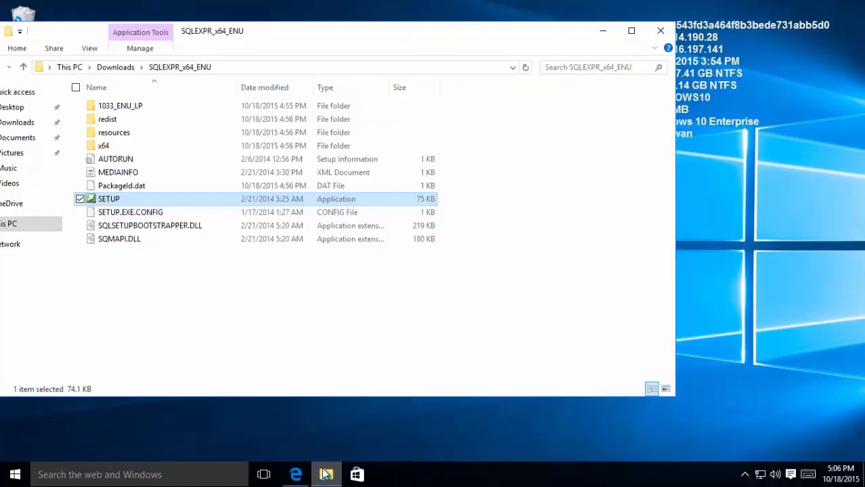
{"action": "left_click", "coordinate": [126, 69]}
{"action": "double_click", "coordinate": [169, 133]}
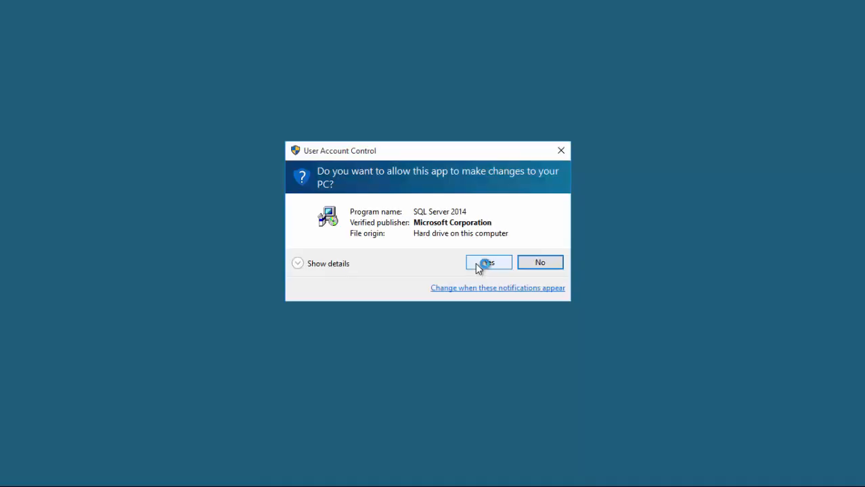
{"action": "left_click", "coordinate": [478, 263]}
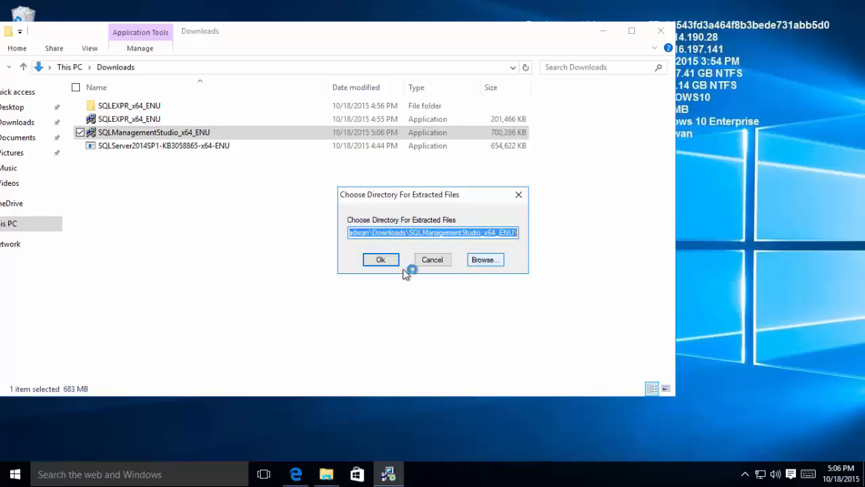
{"action": "left_click", "coordinate": [382, 262]}
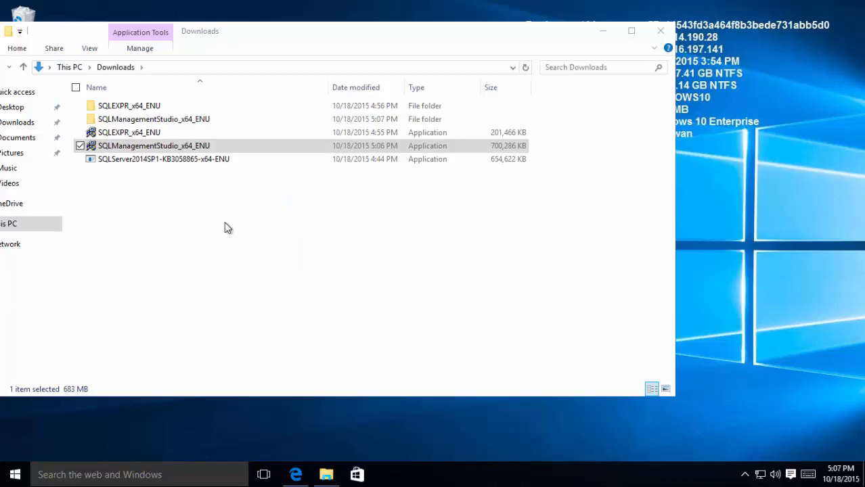
Step: Run SETUP from the extracted SQLManagementStudio_x64_ENU folder with admin rights
{"action": "double_click", "coordinate": [153, 120]}
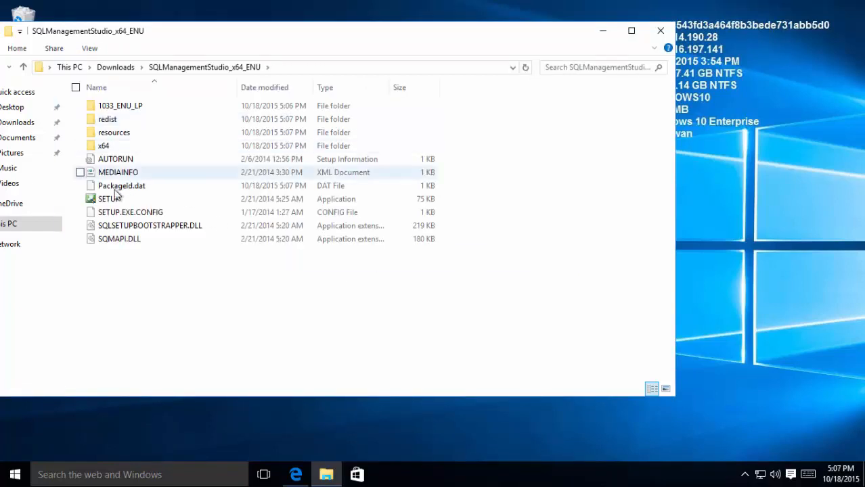
{"action": "double_click", "coordinate": [112, 198]}
{"action": "left_click", "coordinate": [475, 265]}
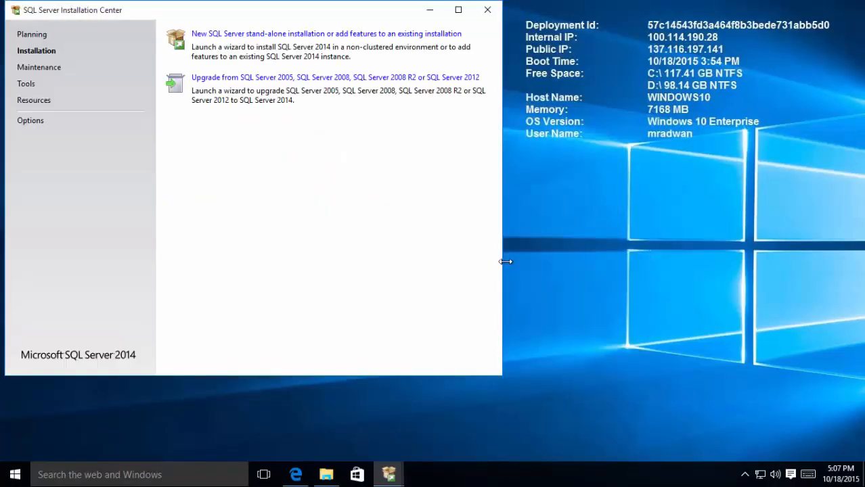
Step: Start a stand-alone installation adding features to the existing MSSQLSERVER instance
{"action": "left_click", "coordinate": [223, 36]}
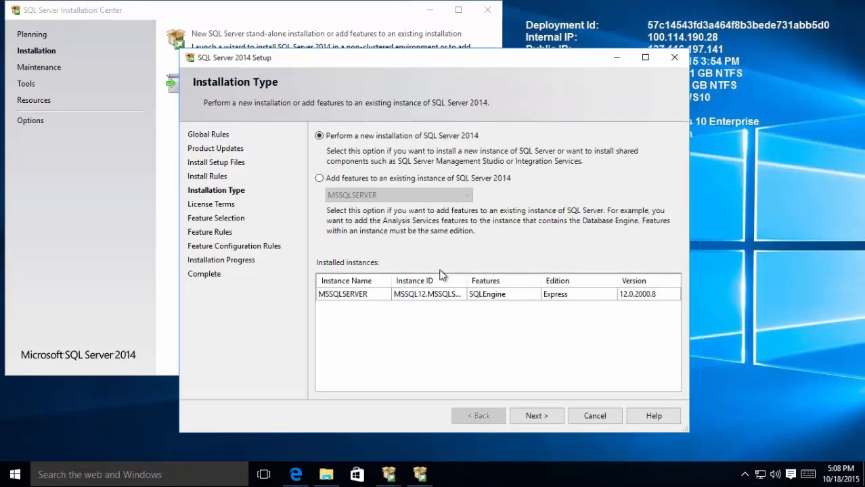
{"action": "left_click", "coordinate": [389, 179]}
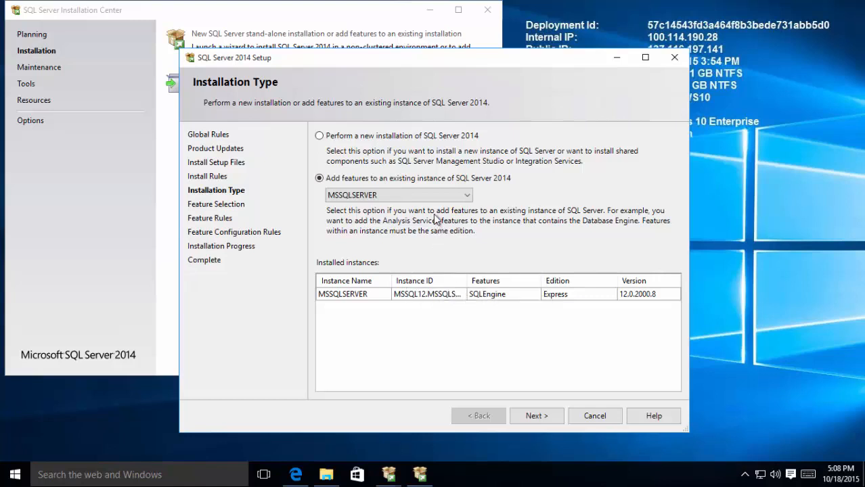
{"action": "left_click", "coordinate": [414, 195]}
{"action": "left_click", "coordinate": [413, 194]}
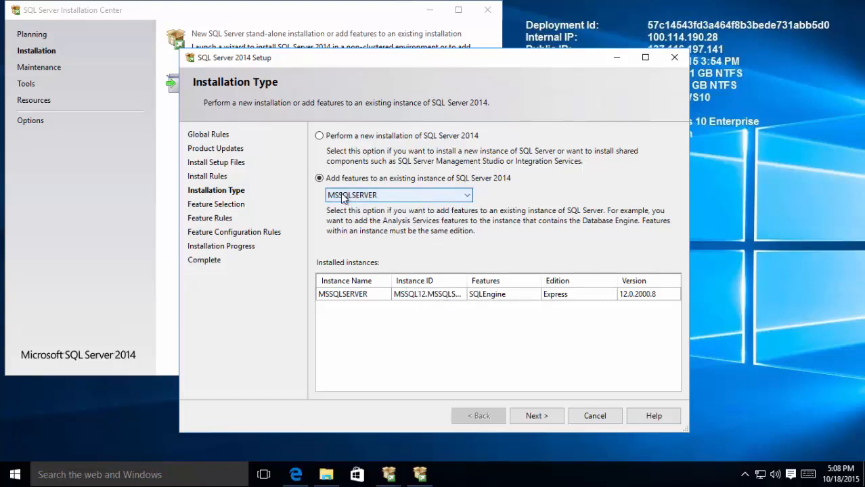
{"action": "left_click", "coordinate": [533, 416]}
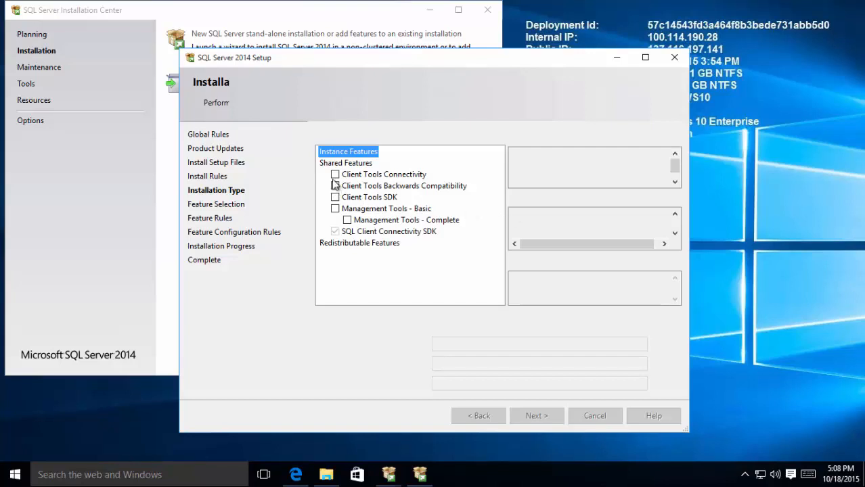
Step: Install Management Tools, Client Tools Connectivity, Backwards Compatibility and SDK, then close setup
{"action": "left_click", "coordinate": [335, 209]}
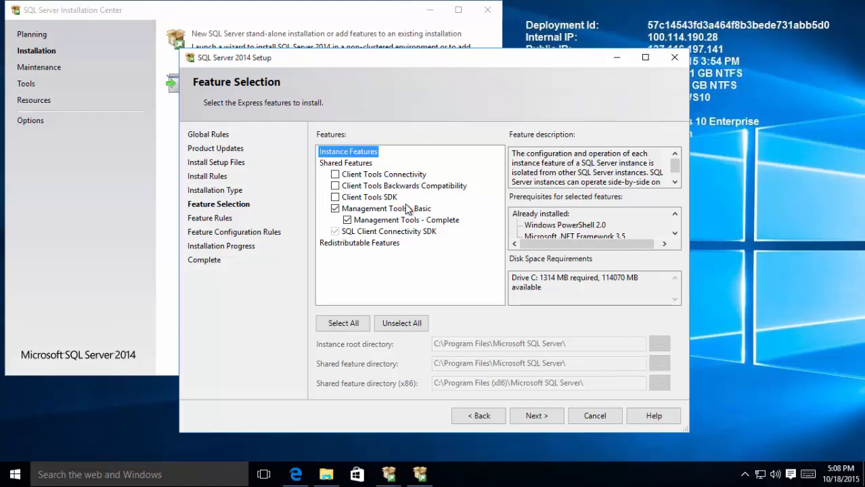
{"action": "left_click", "coordinate": [335, 174]}
{"action": "left_click", "coordinate": [336, 186]}
{"action": "left_click", "coordinate": [336, 198]}
{"action": "left_click", "coordinate": [536, 416]}
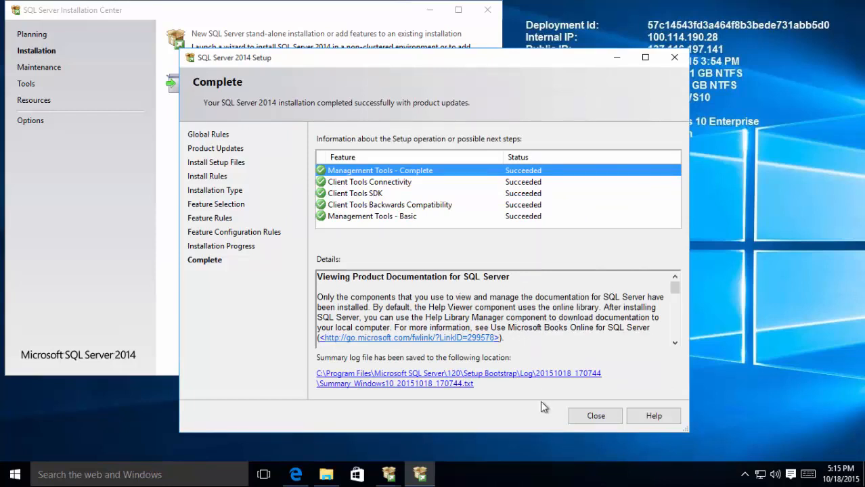
{"action": "left_click", "coordinate": [594, 416]}
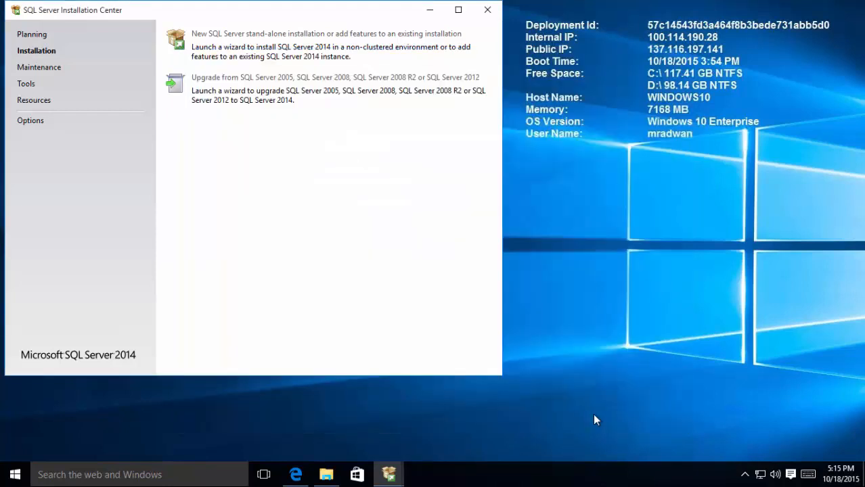
Step: Launch the SQLServer2014SP1-KB3058865-x64-ENU update package from the Downloads folder
{"action": "left_click", "coordinate": [487, 11]}
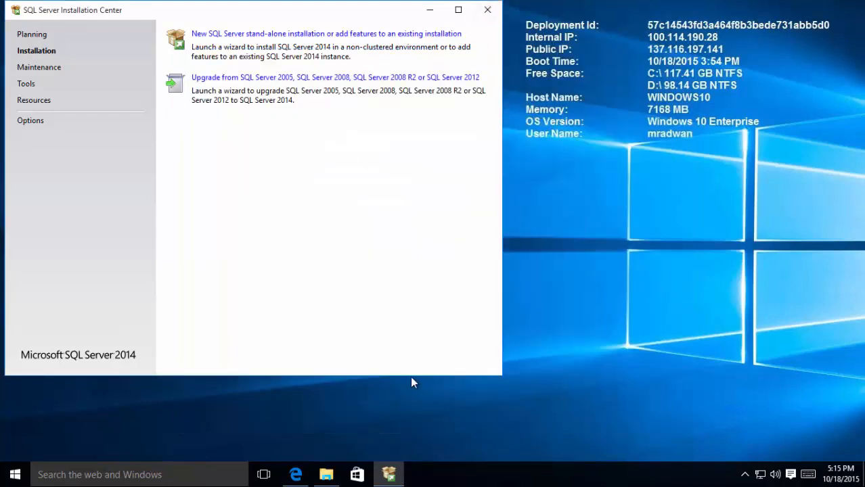
{"action": "left_click", "coordinate": [336, 475]}
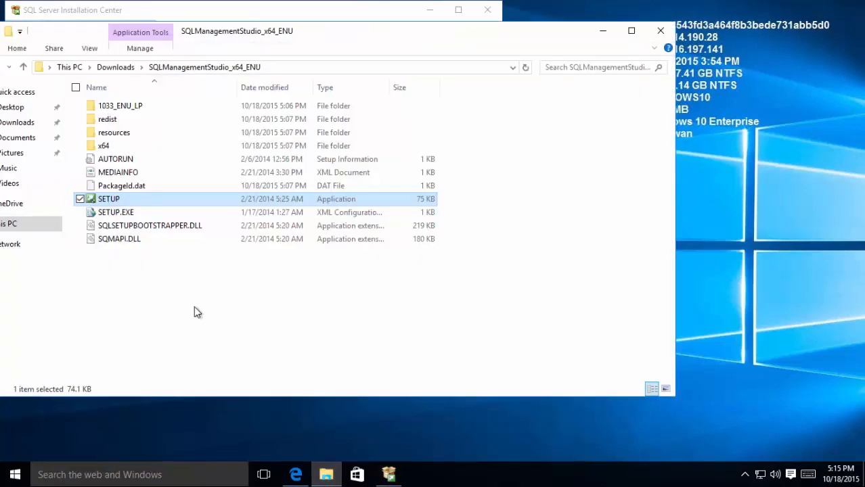
{"action": "left_click", "coordinate": [116, 68]}
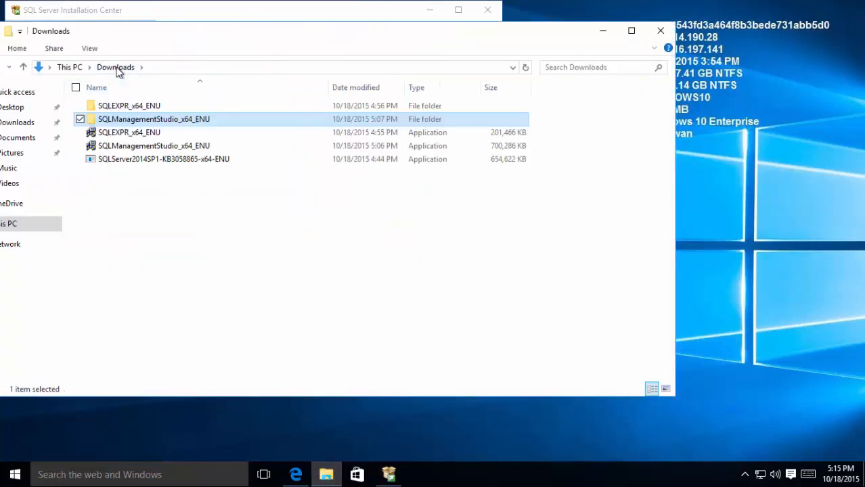
{"action": "double_click", "coordinate": [170, 161]}
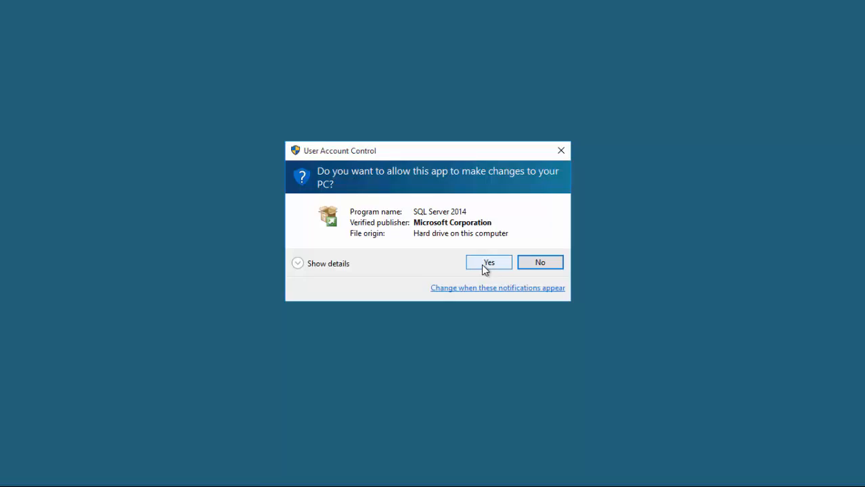
Step: Accept the licence terms, apply SP1 to MSSQLSERVER and shared features, then close the finished wizard
{"action": "left_click", "coordinate": [488, 263]}
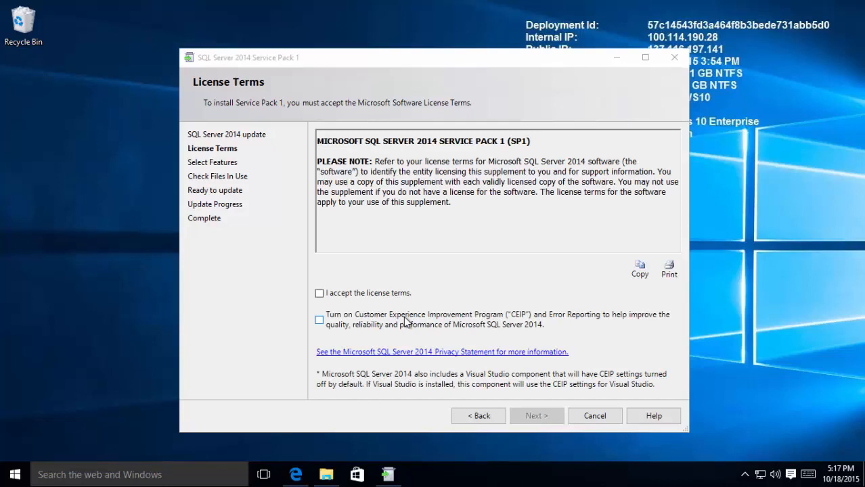
{"action": "left_click", "coordinate": [369, 295]}
{"action": "left_click", "coordinate": [531, 415]}
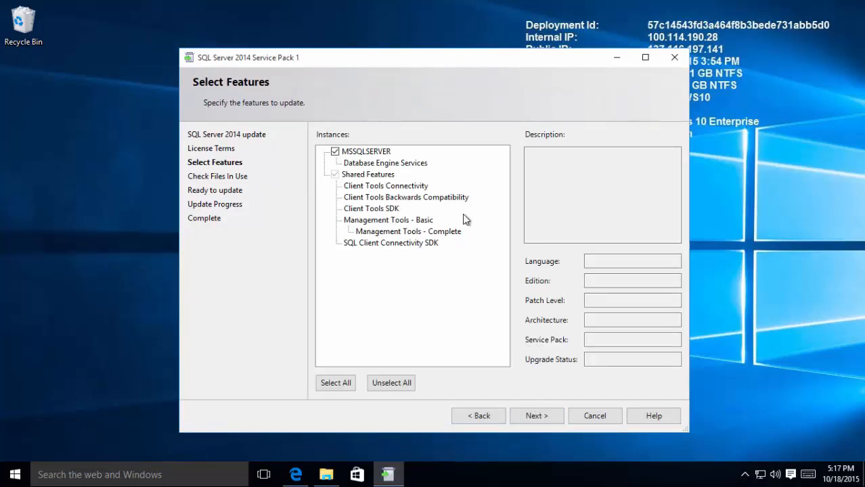
{"action": "left_click", "coordinate": [523, 417]}
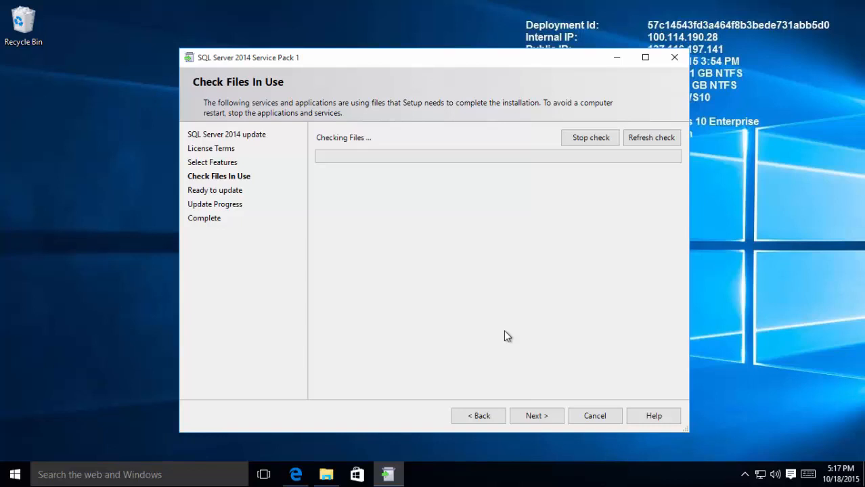
{"action": "left_click", "coordinate": [537, 416]}
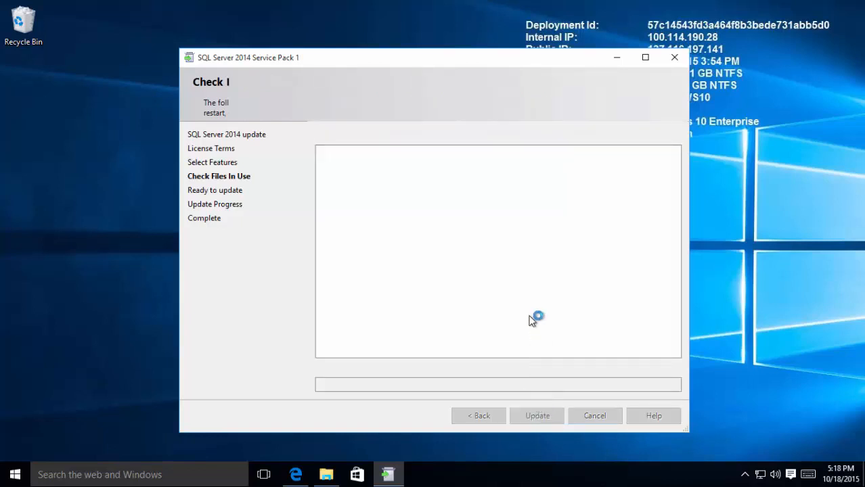
{"action": "left_click", "coordinate": [537, 415]}
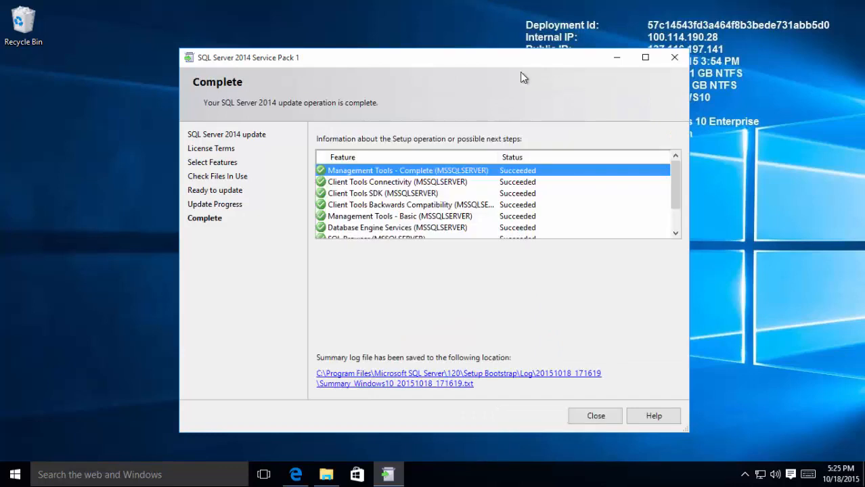
{"action": "left_click", "coordinate": [596, 415]}
Step: Find SQL Server Management Studio via Start search and pin it to the taskbar
{"action": "left_click", "coordinate": [11, 474]}
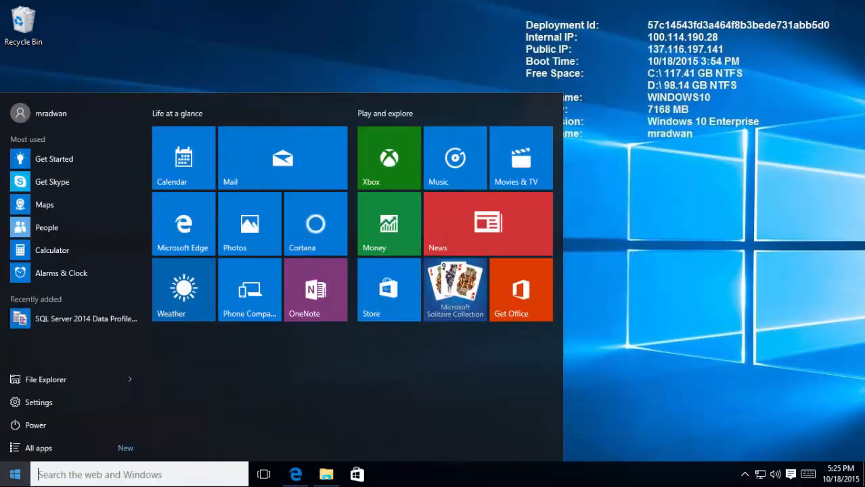
{"action": "type", "text": "sql"}
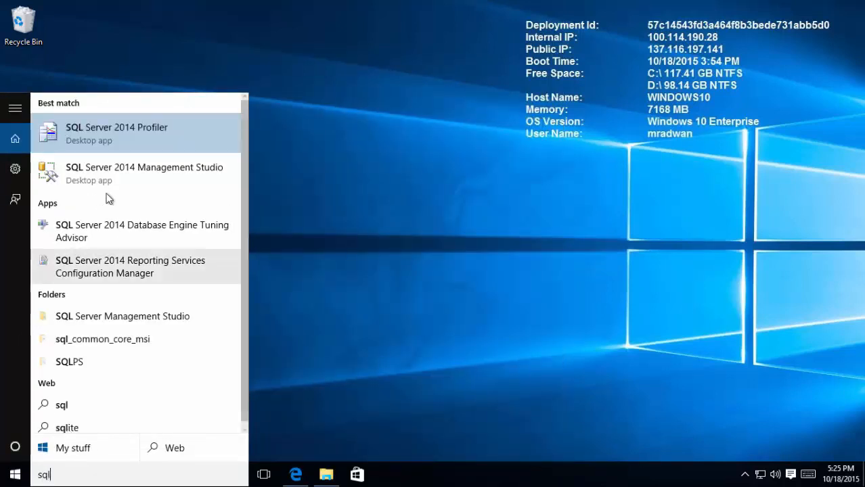
{"action": "key", "text": "BackSpace"}
{"action": "right_click", "coordinate": [127, 174]}
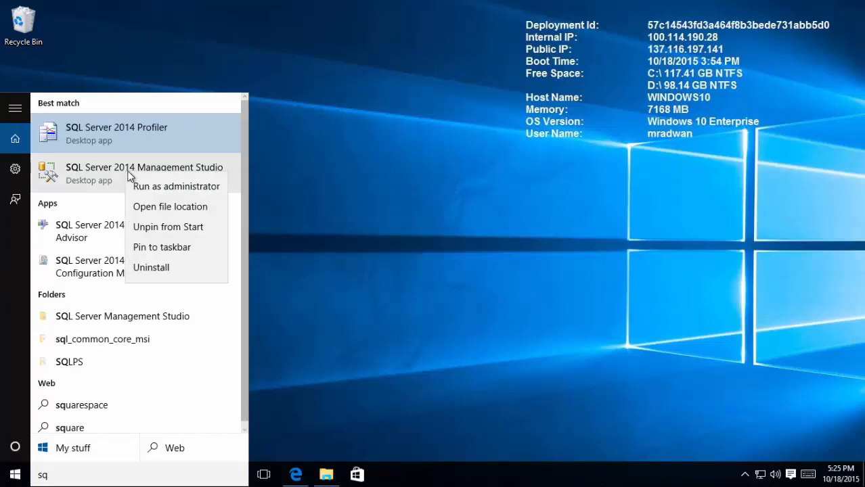
{"action": "left_click", "coordinate": [169, 249]}
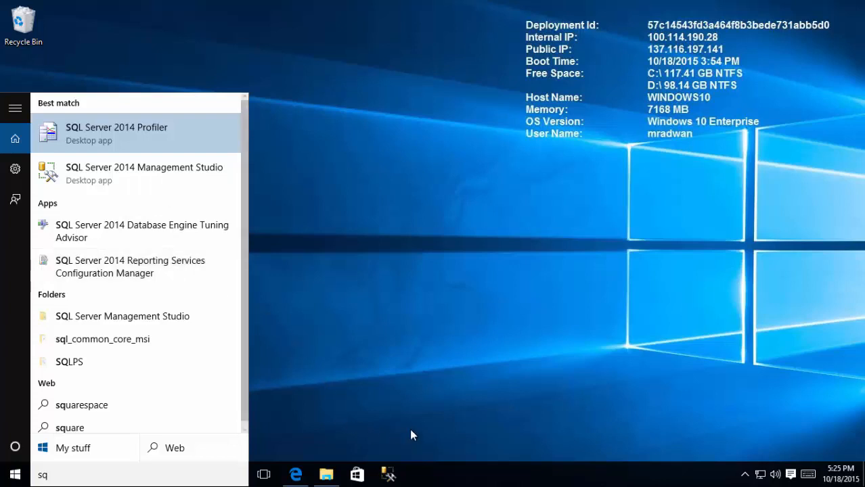
Step: Connect Management Studio to the local server, expand Databases, then close it
{"action": "left_click", "coordinate": [388, 474]}
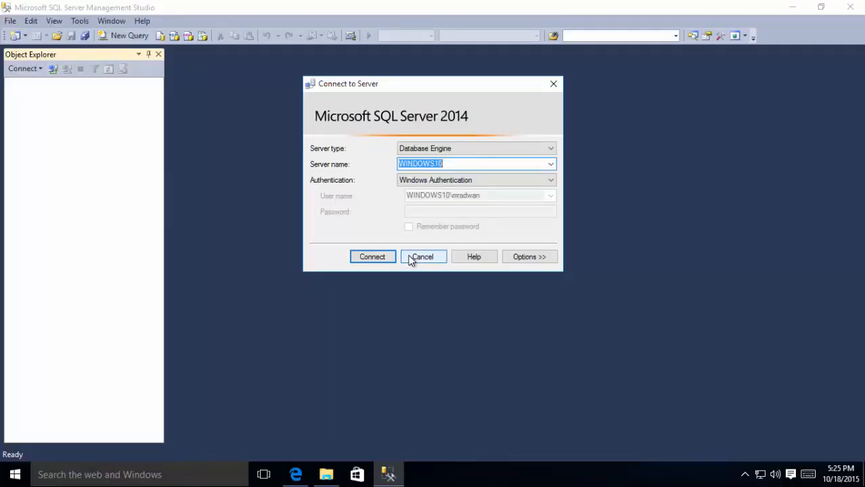
{"action": "key", "text": "BackSpace"}
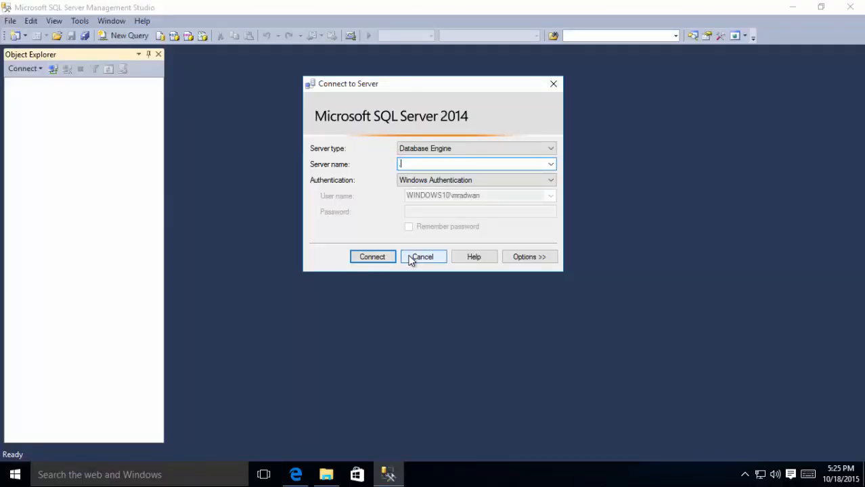
{"action": "left_click", "coordinate": [375, 258]}
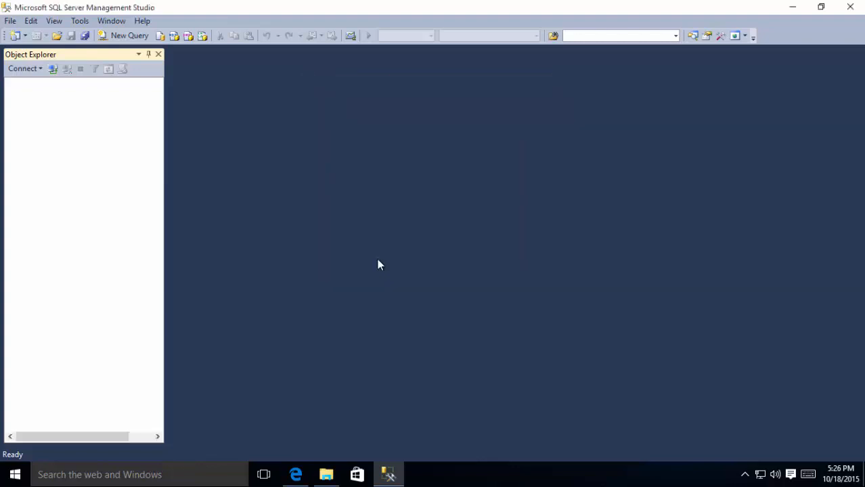
{"action": "left_click", "coordinate": [24, 95]}
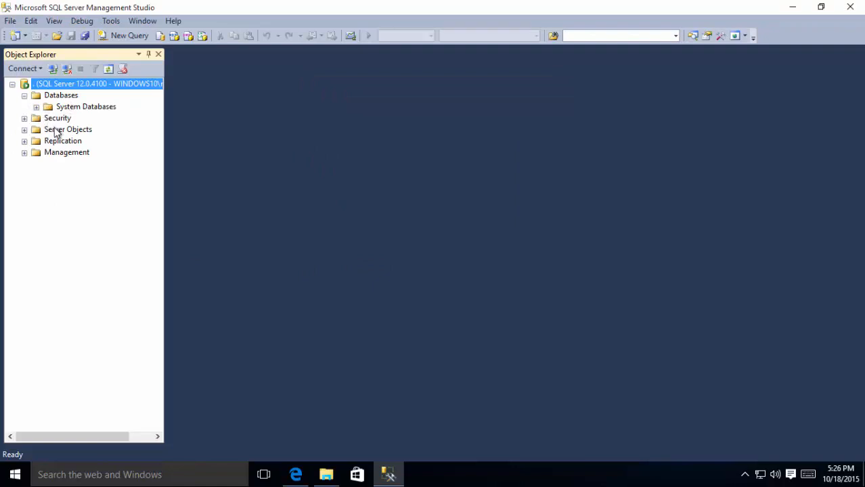
{"action": "left_click", "coordinate": [850, 7]}
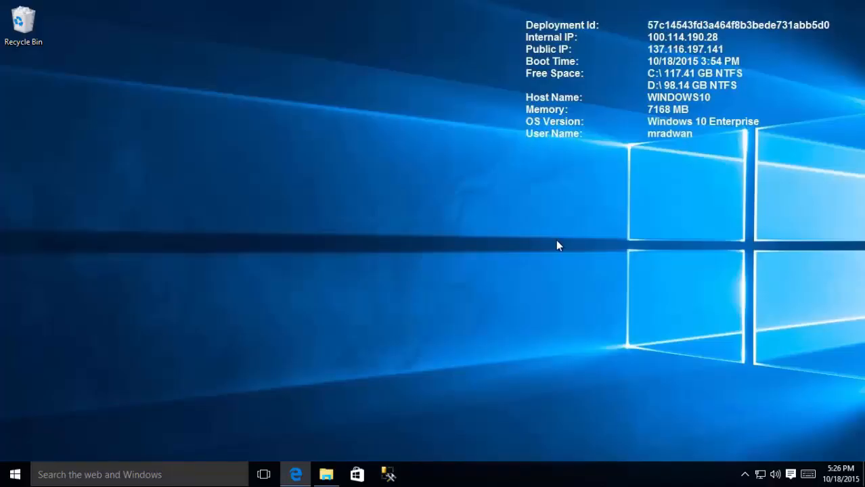
Step: Run the downloaded vs_community.exe from the Free Dev Tools - Visual Studio tab in Edge
{"action": "left_click", "coordinate": [296, 474]}
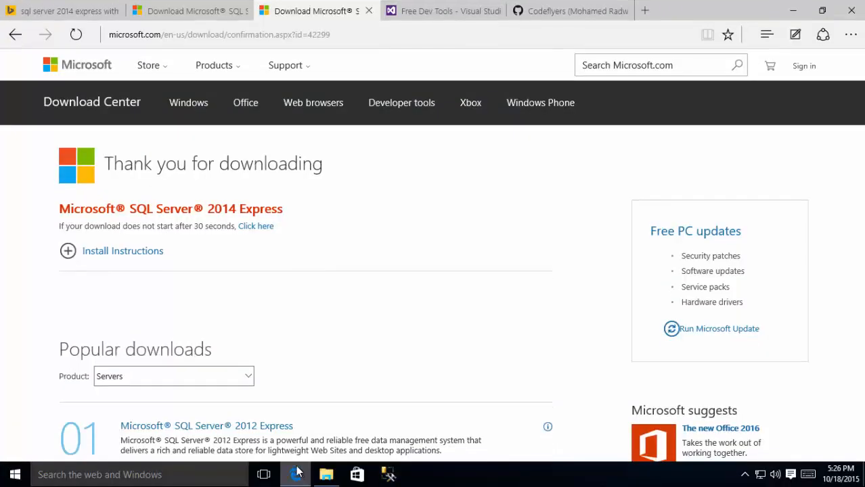
{"action": "left_click", "coordinate": [423, 10]}
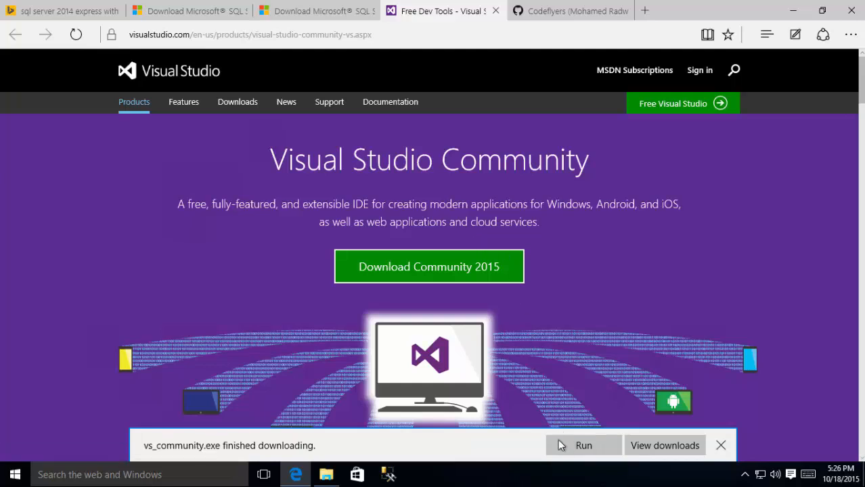
{"action": "left_click", "coordinate": [581, 445]}
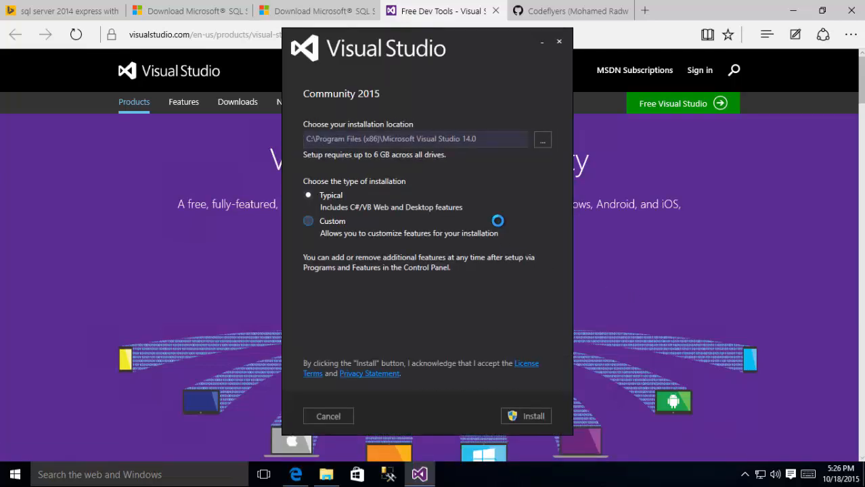
Step: Choose a Custom install adding PowerShell Tools, Universal Windows App and Windows 8.1/Phone tools
{"action": "left_click", "coordinate": [309, 224]}
{"action": "left_click", "coordinate": [526, 416]}
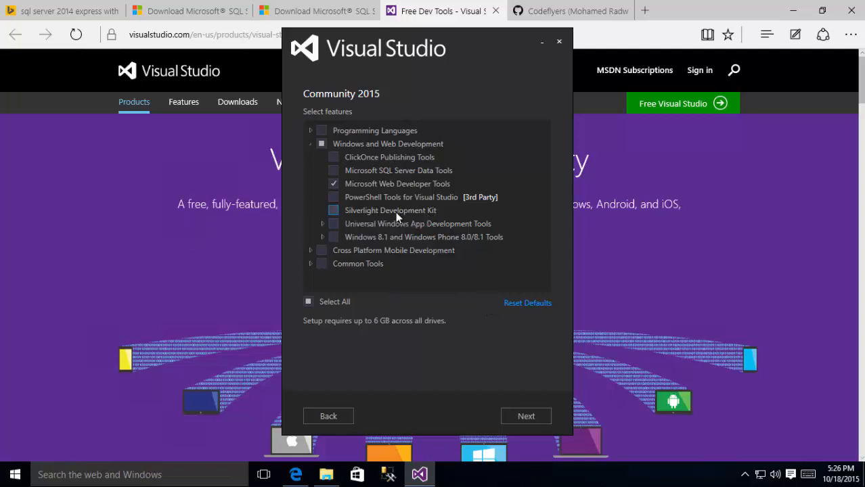
{"action": "left_click", "coordinate": [311, 130]}
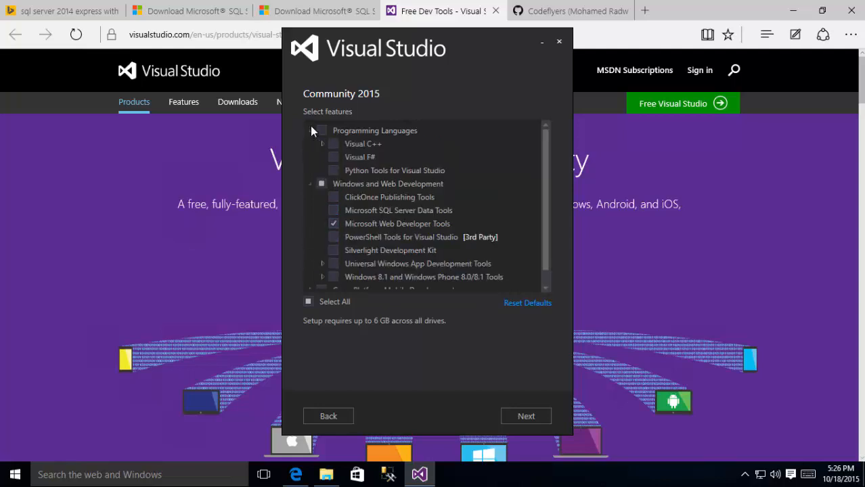
{"action": "left_click", "coordinate": [311, 130]}
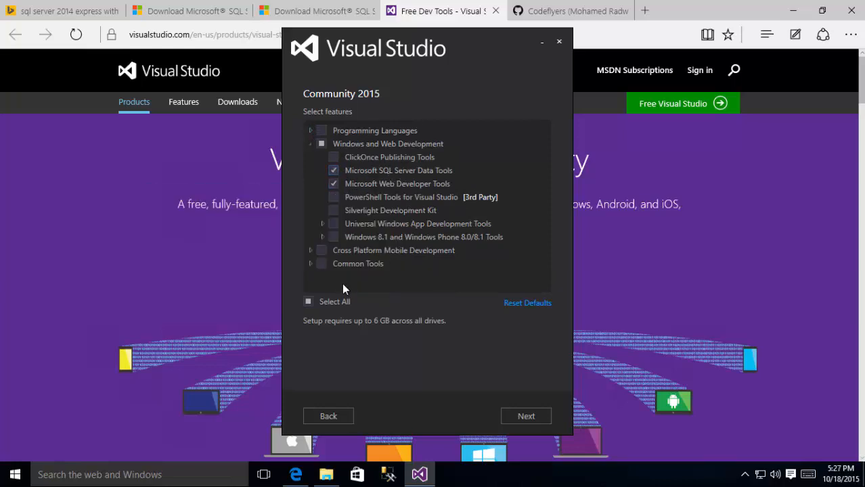
{"action": "left_click", "coordinate": [332, 198]}
{"action": "left_click", "coordinate": [333, 224]}
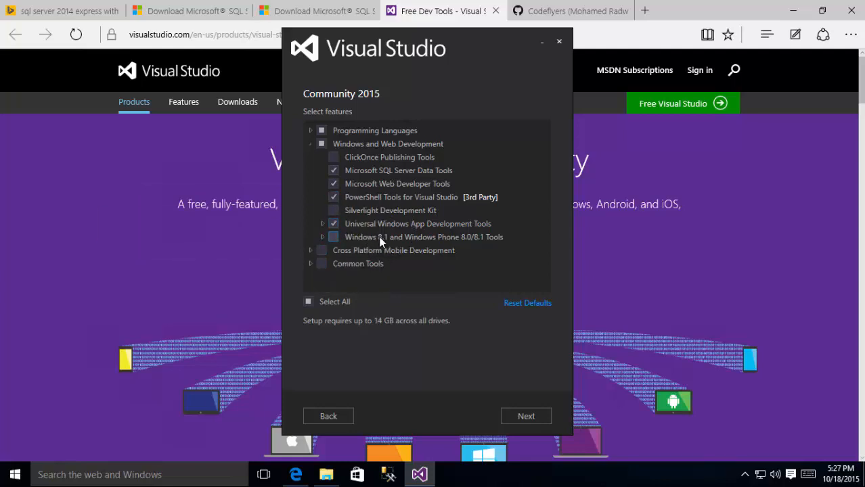
{"action": "left_click", "coordinate": [335, 238]}
Step: Add all Cross Platform Mobile Development tools, GitHub Extension and Visual Studio Extensibility Tools
{"action": "left_click", "coordinate": [311, 251]}
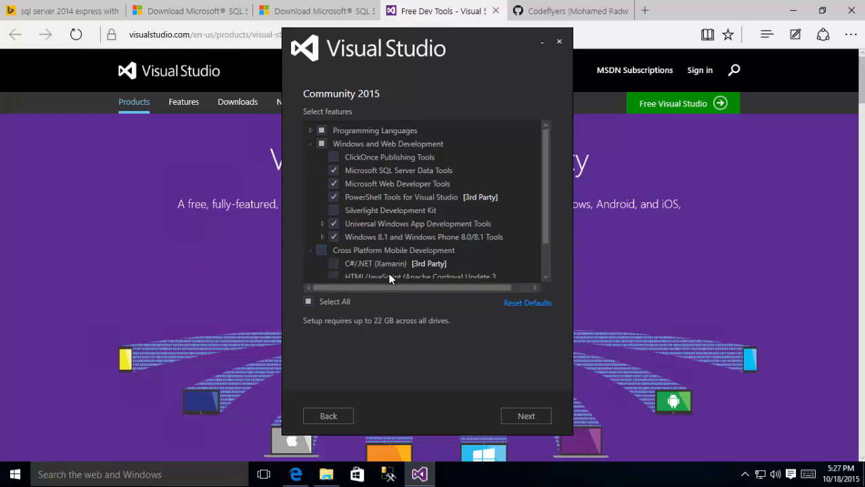
{"action": "scroll", "coordinate": [429, 270], "scroll_direction": "down", "scroll_amount": 3}
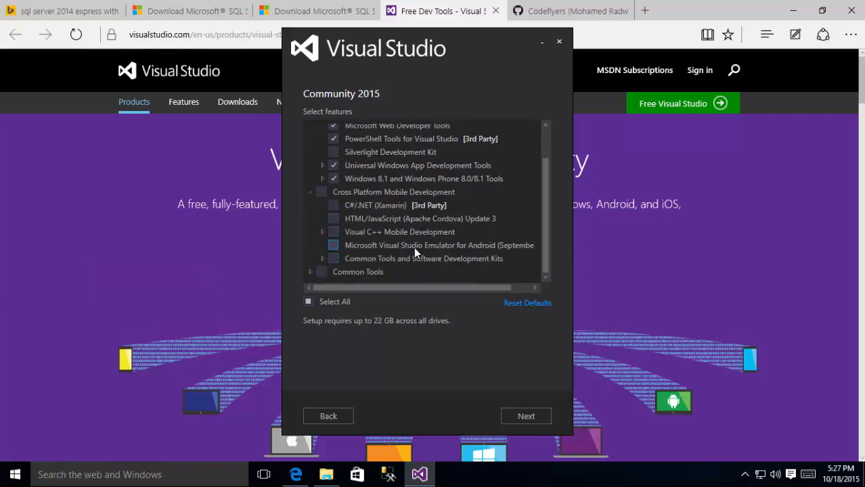
{"action": "left_click", "coordinate": [321, 192]}
{"action": "left_click", "coordinate": [310, 272]}
{"action": "scroll", "coordinate": [385, 277], "scroll_direction": "down", "scroll_amount": 2}
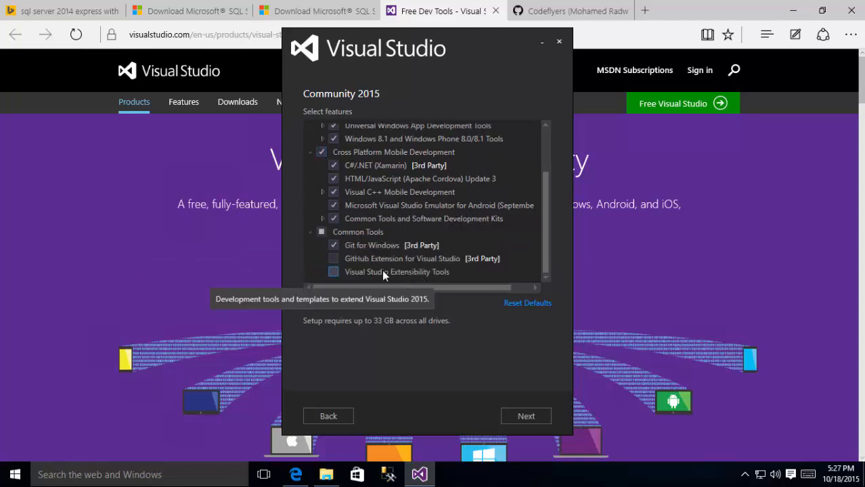
{"action": "left_click", "coordinate": [333, 259]}
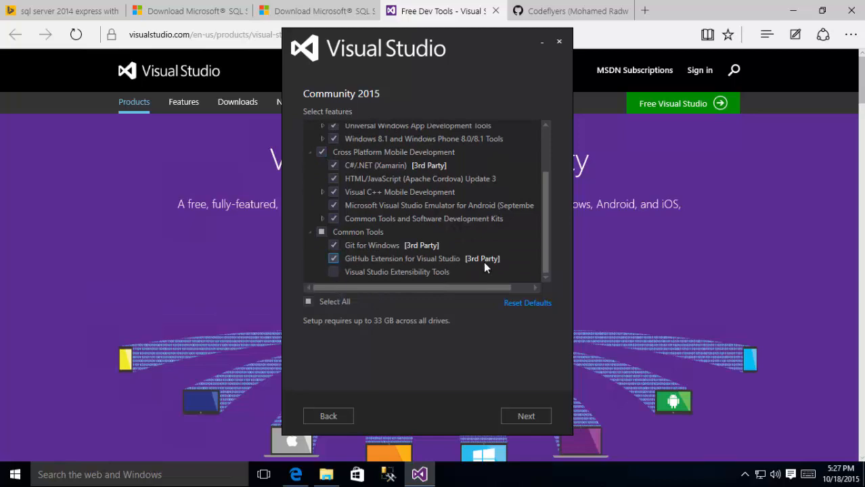
{"action": "left_click", "coordinate": [334, 271]}
Step: Review the selection and start the installation, allowing it to make changes
{"action": "left_click", "coordinate": [524, 415]}
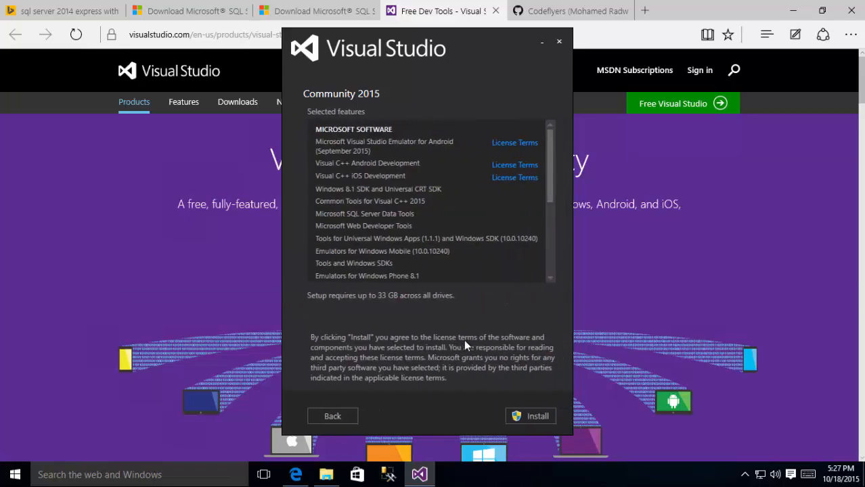
{"action": "left_click", "coordinate": [518, 416]}
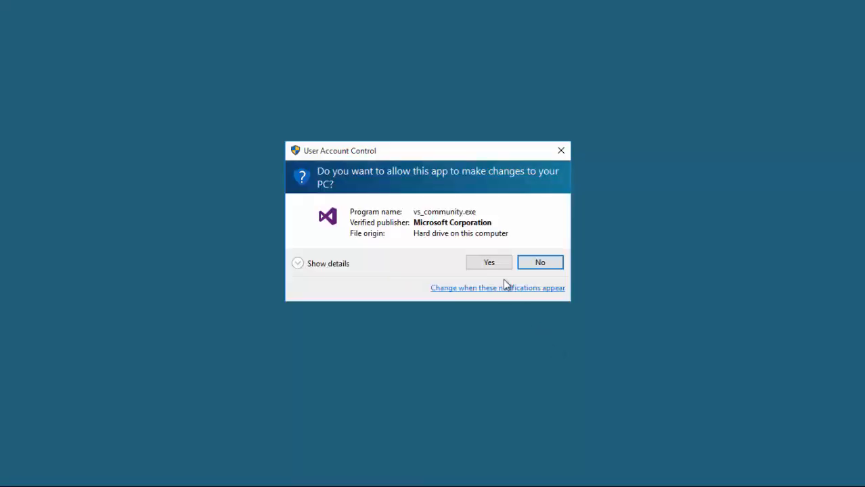
{"action": "left_click", "coordinate": [489, 263]}
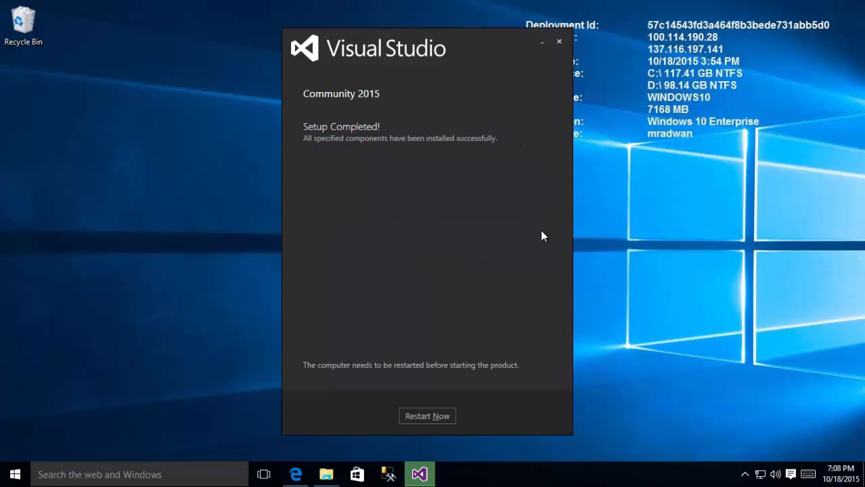
Step: Restart the PC, then start Visual Studio without signing in, using General settings
{"action": "left_click", "coordinate": [440, 415]}
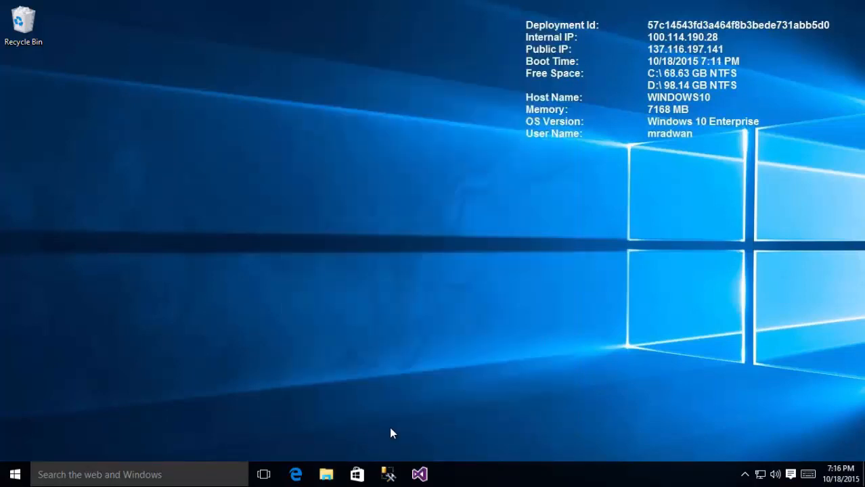
{"action": "left_click", "coordinate": [419, 473]}
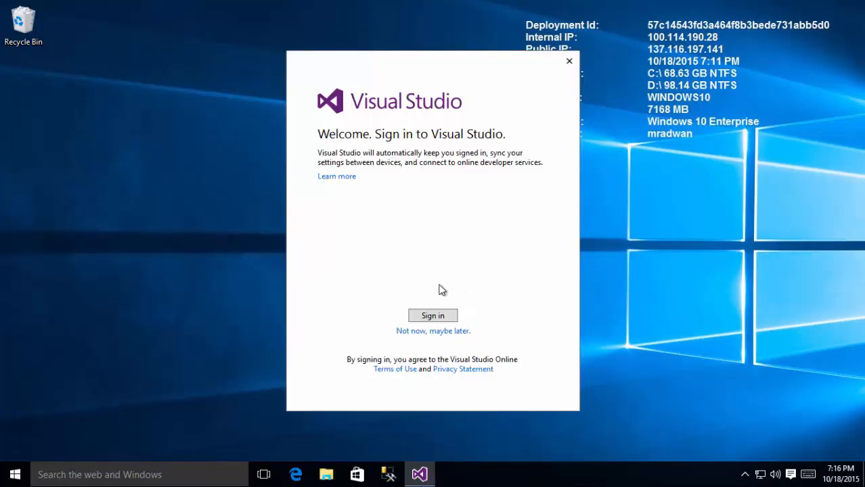
{"action": "left_click", "coordinate": [450, 332]}
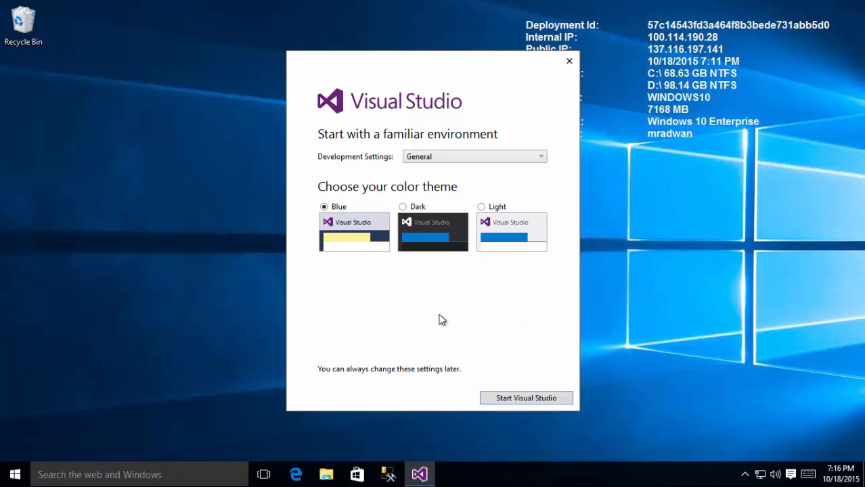
{"action": "left_click", "coordinate": [503, 397]}
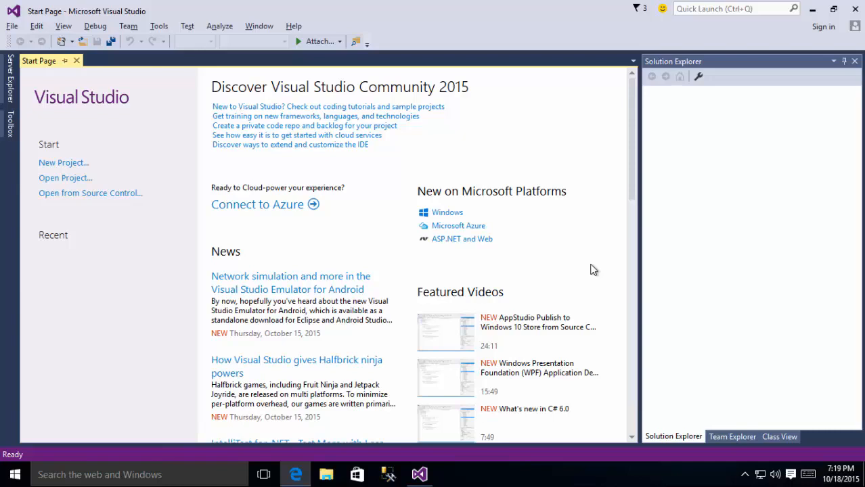
Step: Open the EC-GitHub repository from the GitHub profile tab in Edge
{"action": "left_click", "coordinate": [294, 475]}
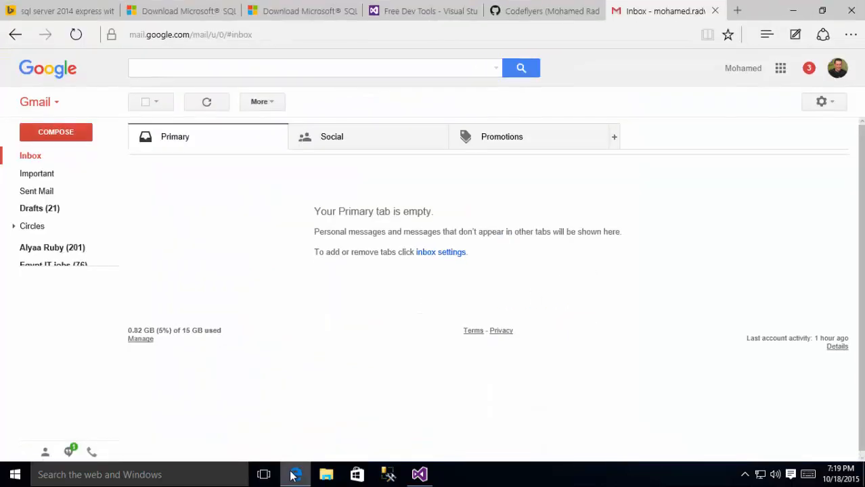
{"action": "left_click", "coordinate": [421, 17]}
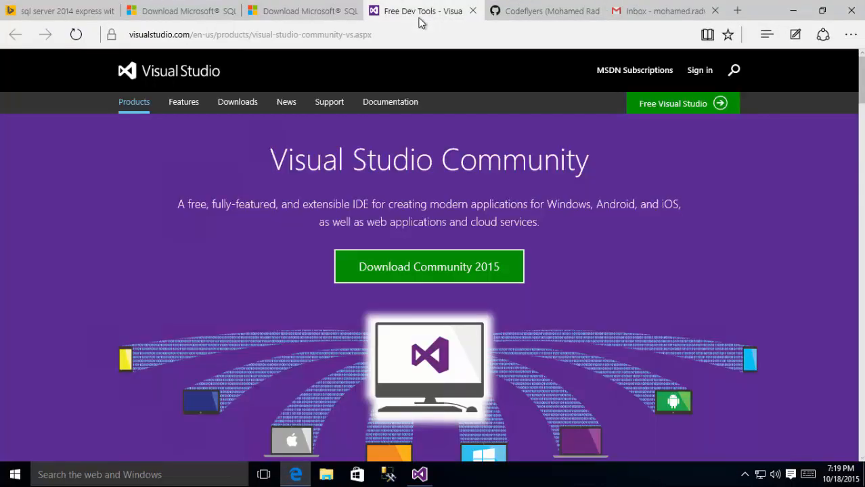
{"action": "left_click", "coordinate": [531, 15]}
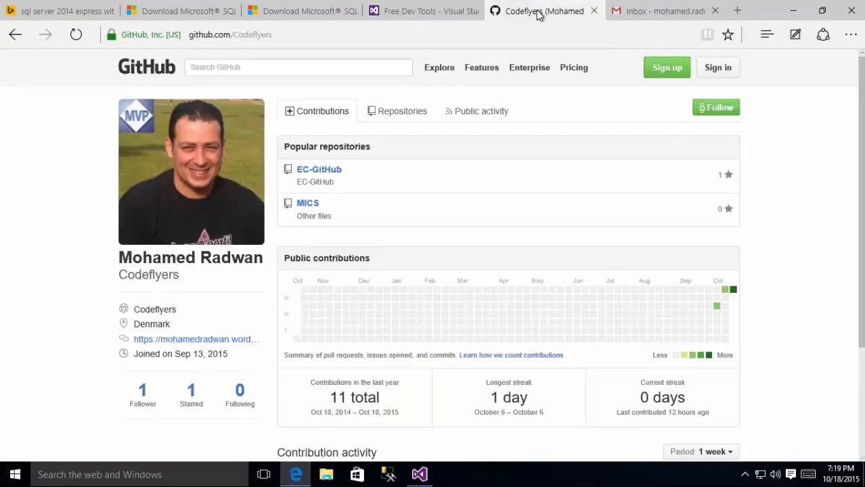
{"action": "left_click", "coordinate": [329, 176]}
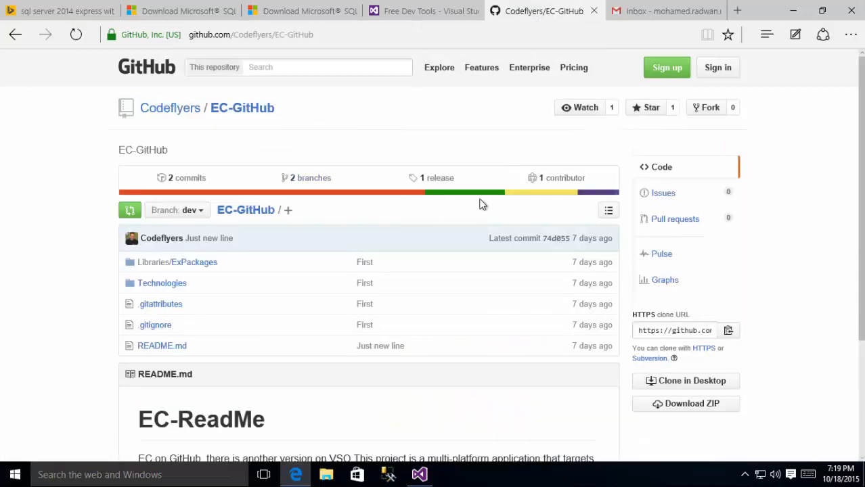
Step: Download the 1.0.0-alpha release source code as EC-GitHub-alpha.zip and open it
{"action": "left_click", "coordinate": [448, 180]}
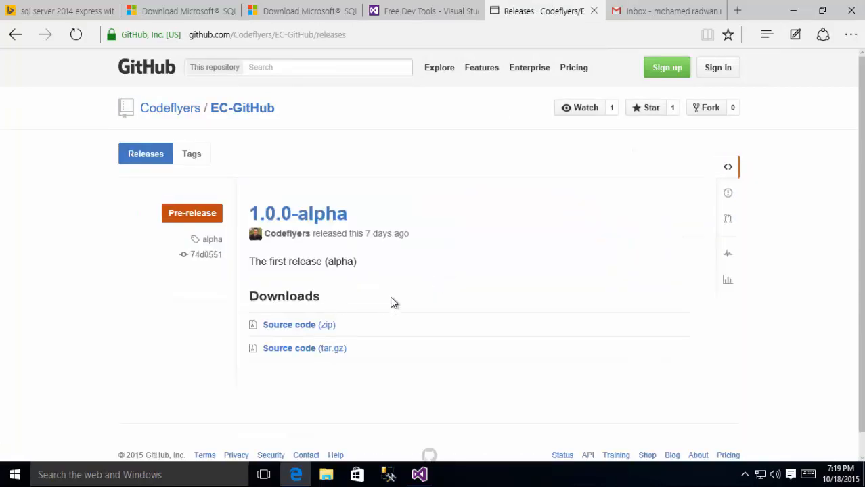
{"action": "left_click", "coordinate": [296, 328]}
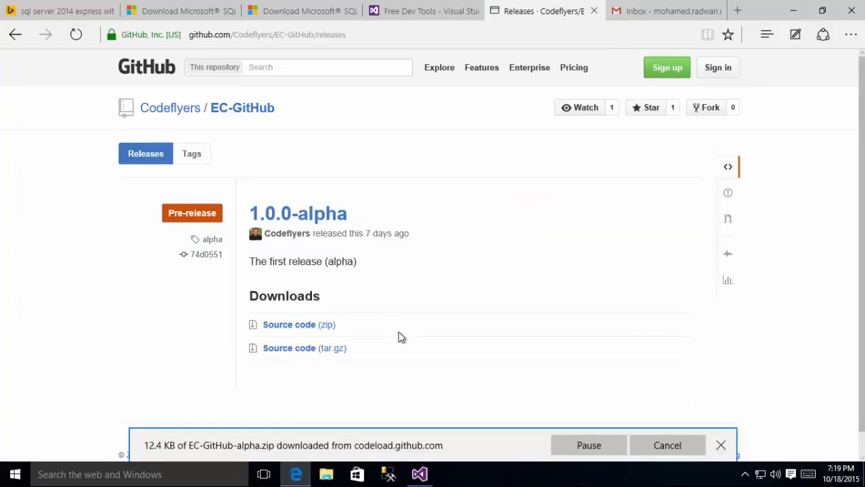
{"action": "left_click", "coordinate": [673, 447]}
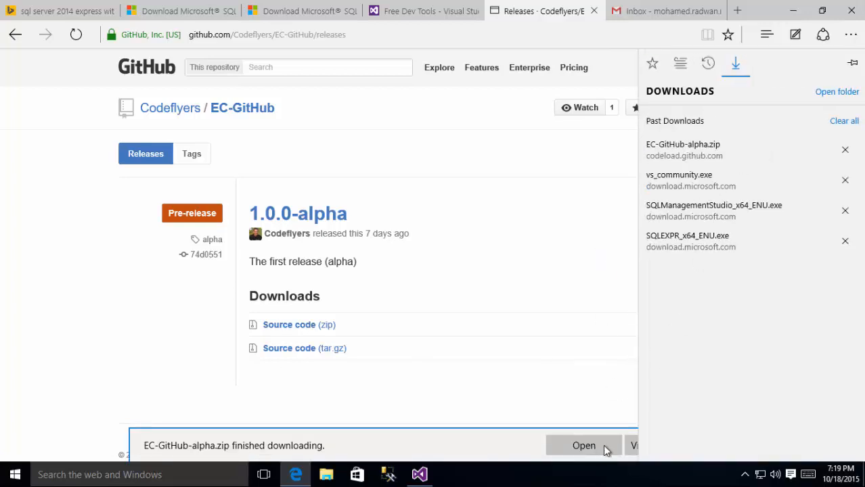
{"action": "left_click", "coordinate": [627, 447]}
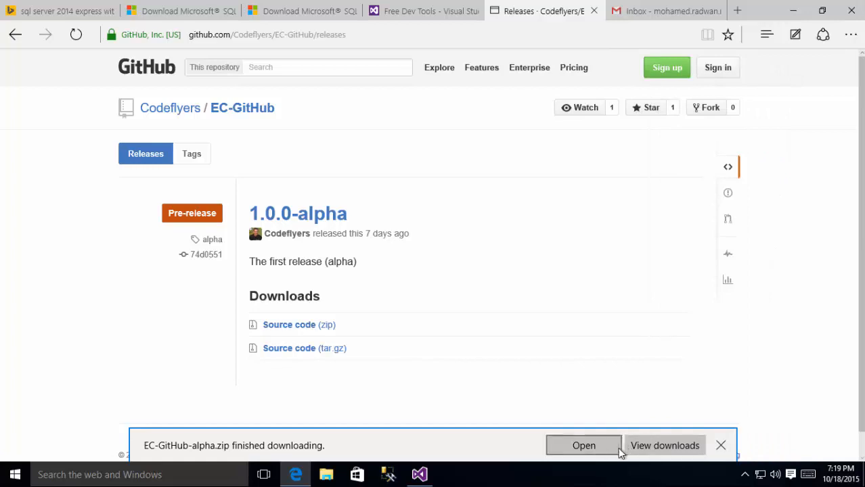
{"action": "left_click", "coordinate": [594, 447]}
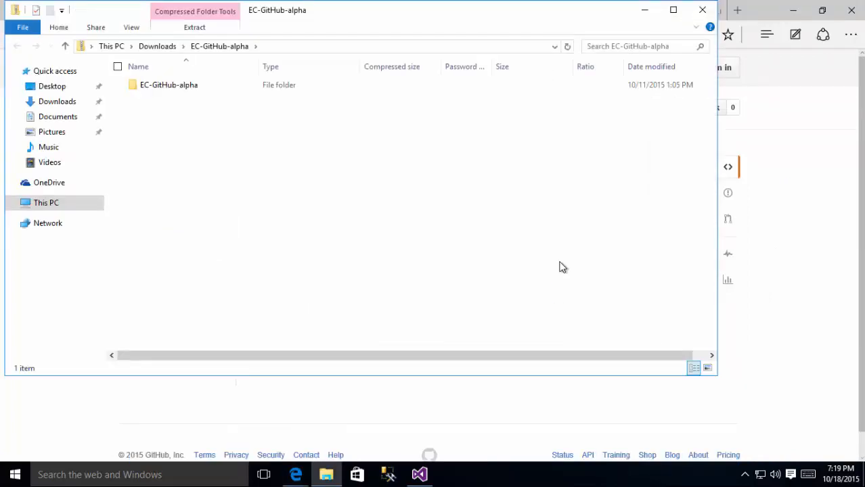
Step: Unblock the downloaded EC-GitHub-alpha zip in its Properties and apply the change
{"action": "right_click", "coordinate": [183, 86]}
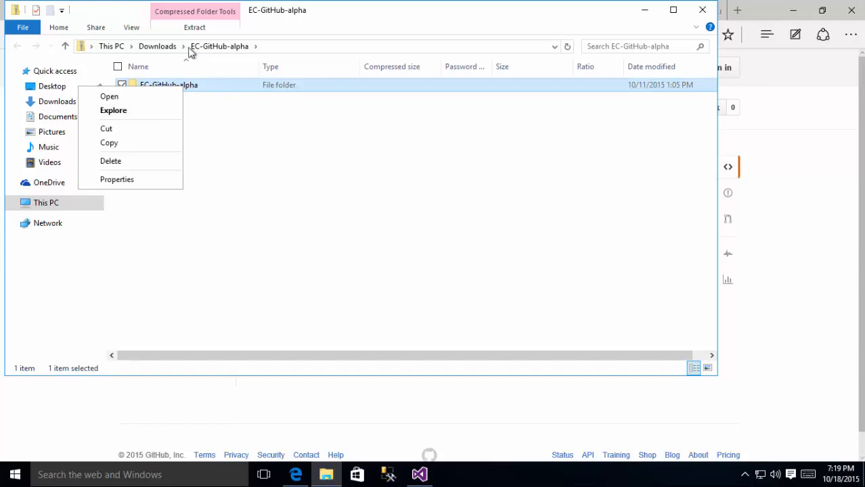
{"action": "left_click", "coordinate": [157, 46]}
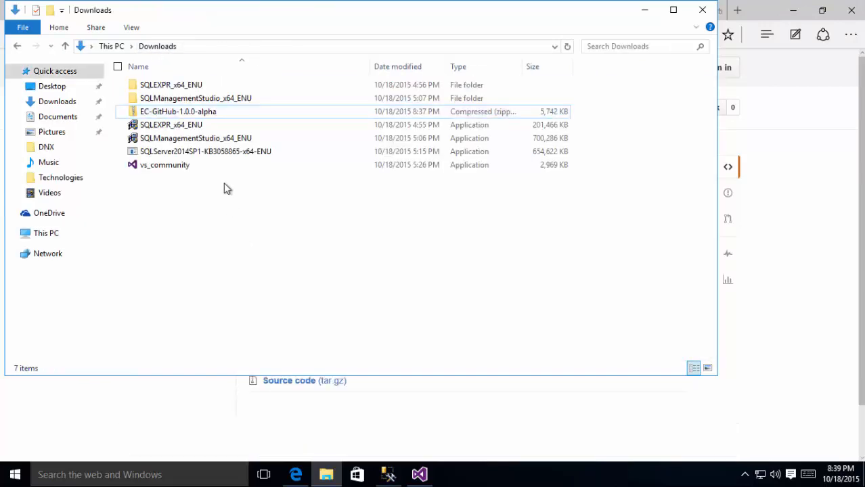
{"action": "right_click", "coordinate": [200, 111]}
{"action": "left_click", "coordinate": [156, 329]}
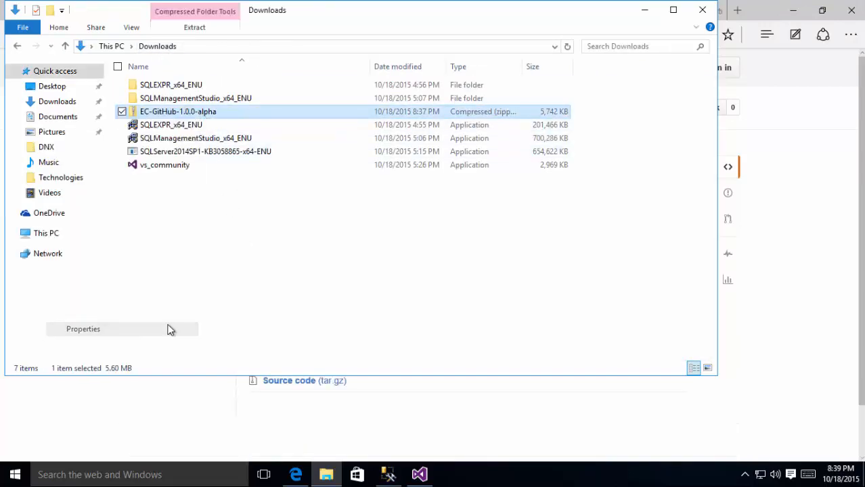
{"action": "left_click", "coordinate": [378, 373]}
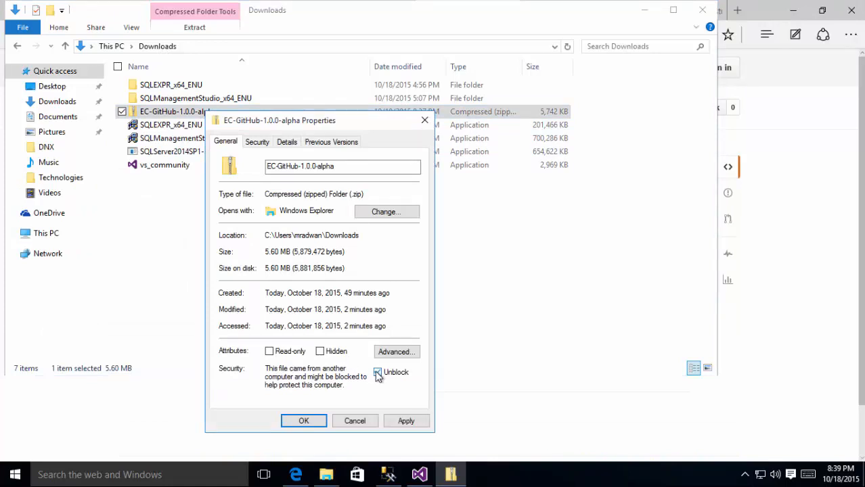
{"action": "left_click", "coordinate": [401, 422]}
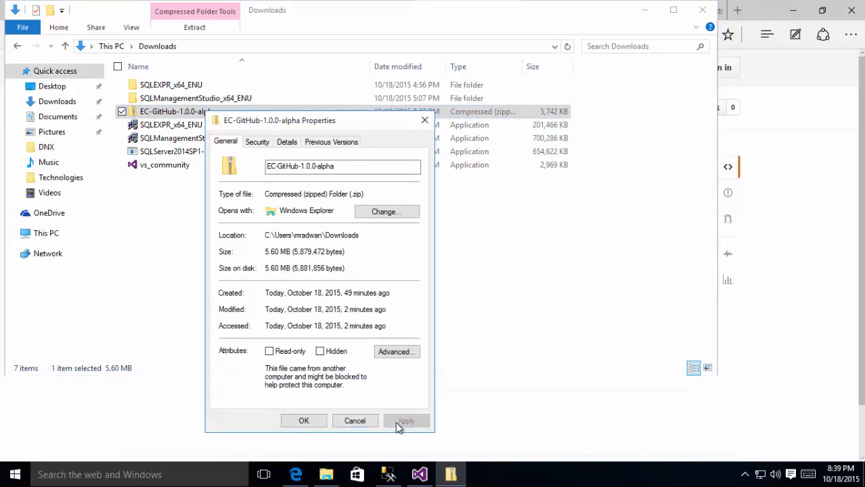
{"action": "left_click", "coordinate": [322, 424]}
Step: Extract all files from the zip into the suggested Downloads\EC-GitHub-alpha folder
{"action": "left_click", "coordinate": [265, 255]}
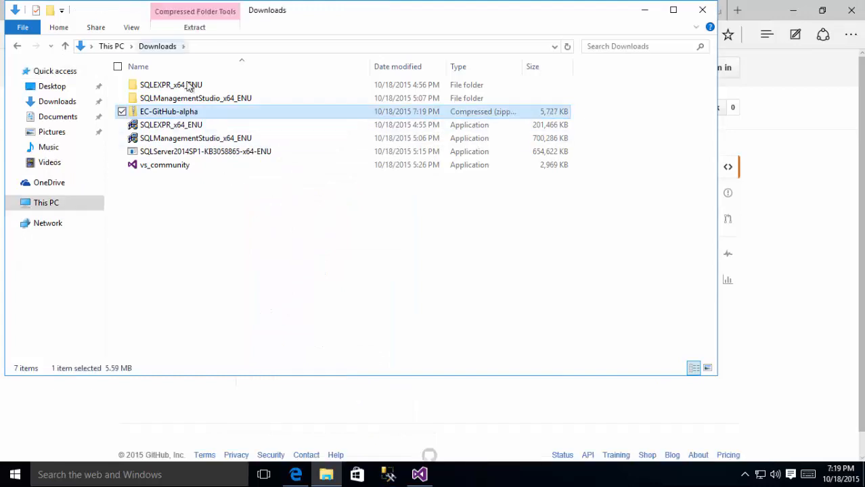
{"action": "right_click", "coordinate": [181, 115]}
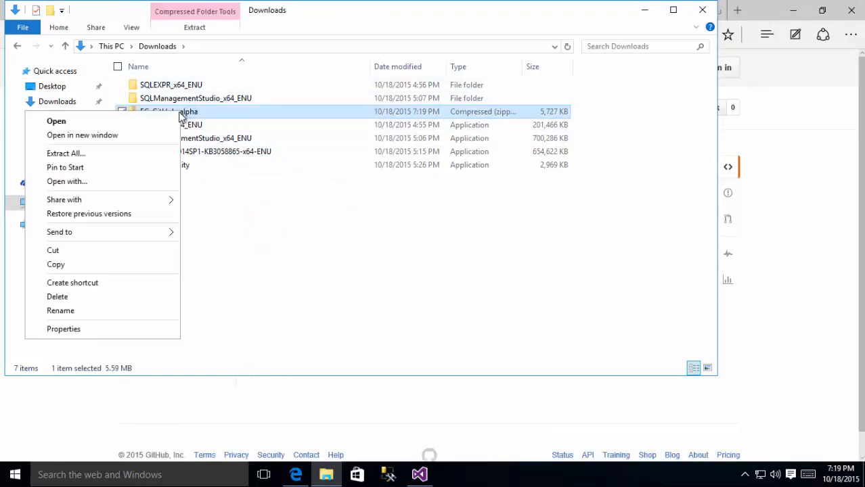
{"action": "left_click", "coordinate": [108, 154]}
{"action": "left_click", "coordinate": [552, 360]}
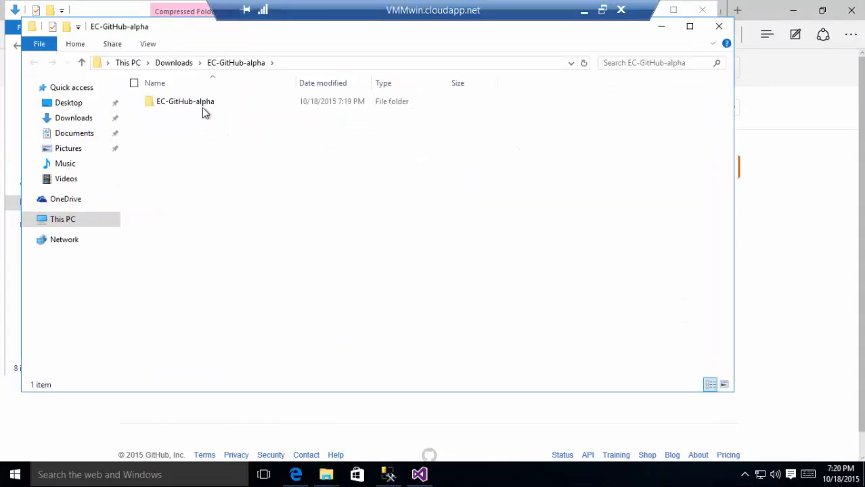
Step: Copy the inner EC-GitHub-alpha folder and paste it into the root of Local Disk (C:)
{"action": "double_click", "coordinate": [203, 104]}
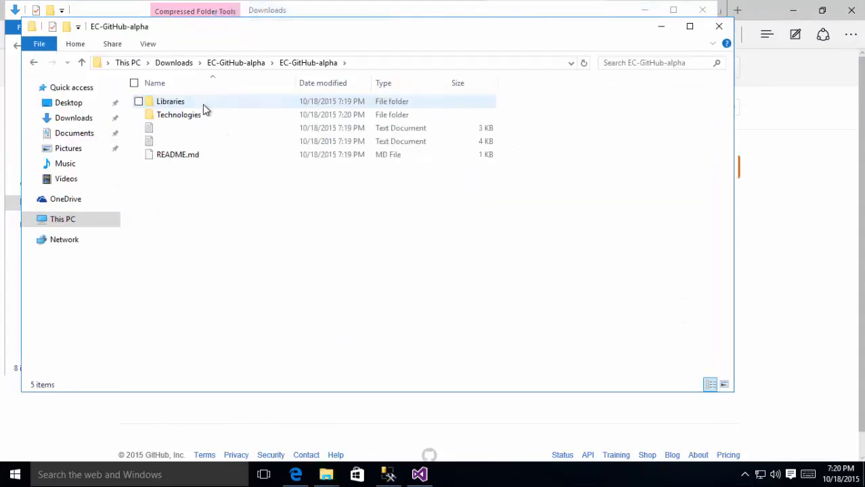
{"action": "left_click", "coordinate": [249, 64]}
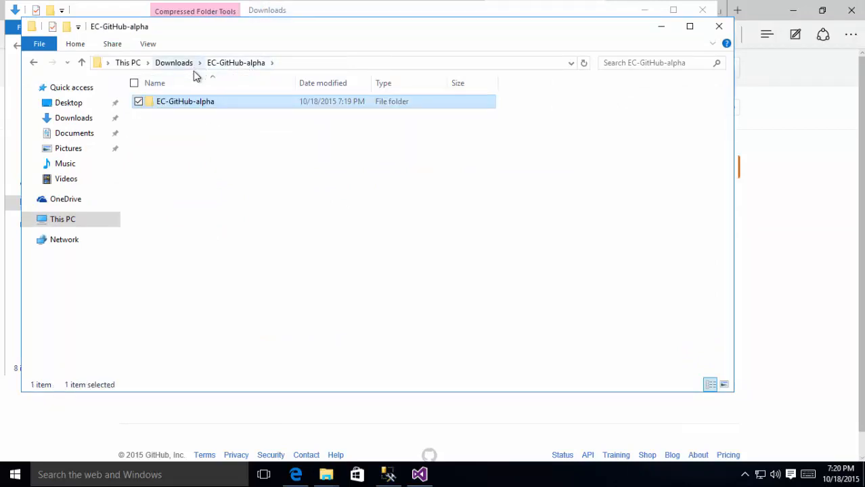
{"action": "right_click", "coordinate": [183, 101]}
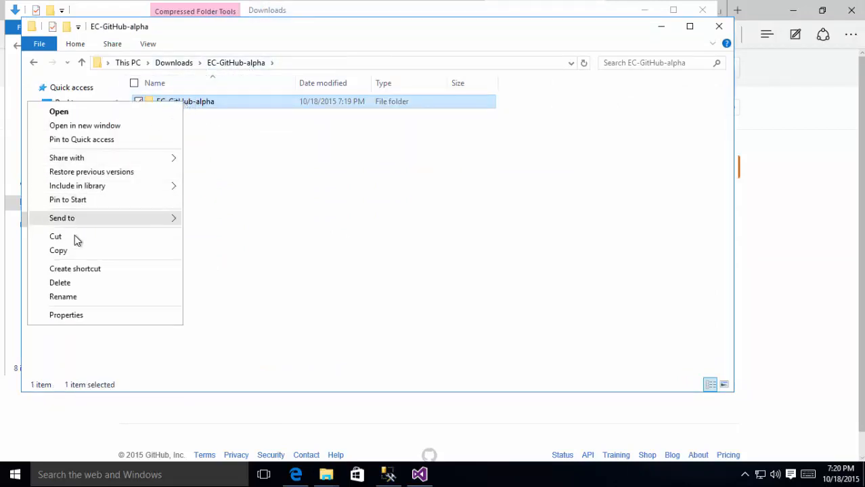
{"action": "key", "text": "Escape"}
{"action": "left_click", "coordinate": [130, 62]}
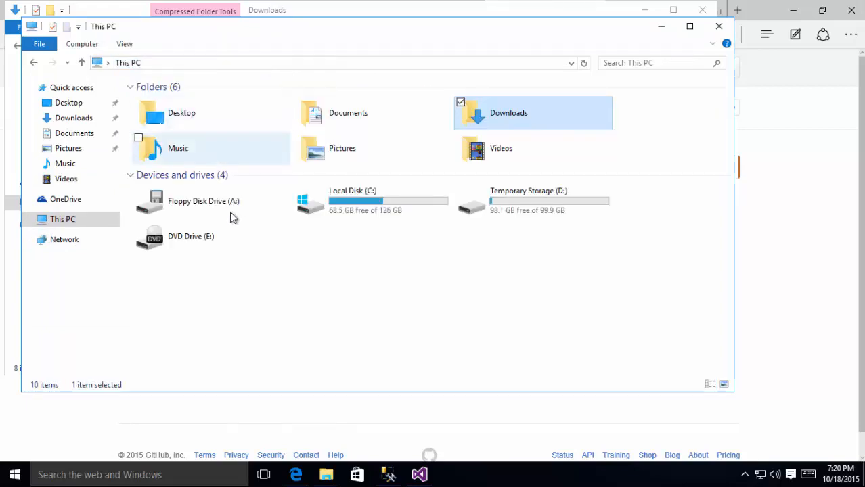
{"action": "double_click", "coordinate": [344, 207]}
{"action": "right_click", "coordinate": [268, 285]}
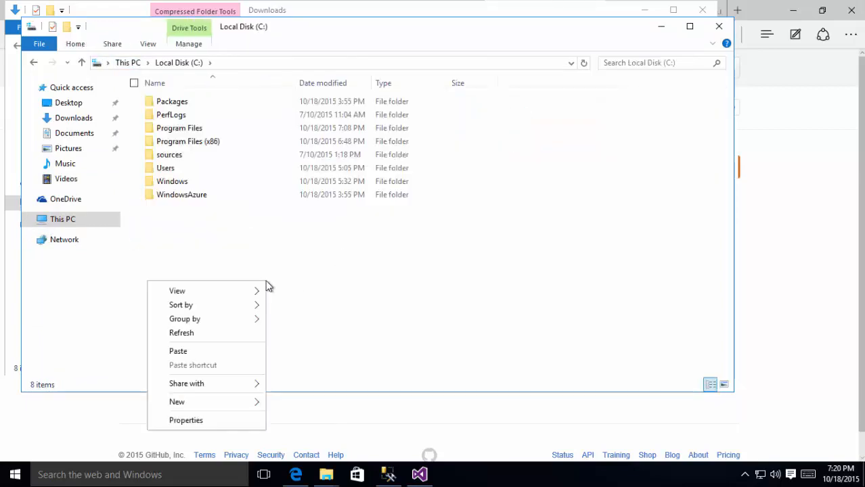
{"action": "left_click", "coordinate": [201, 352]}
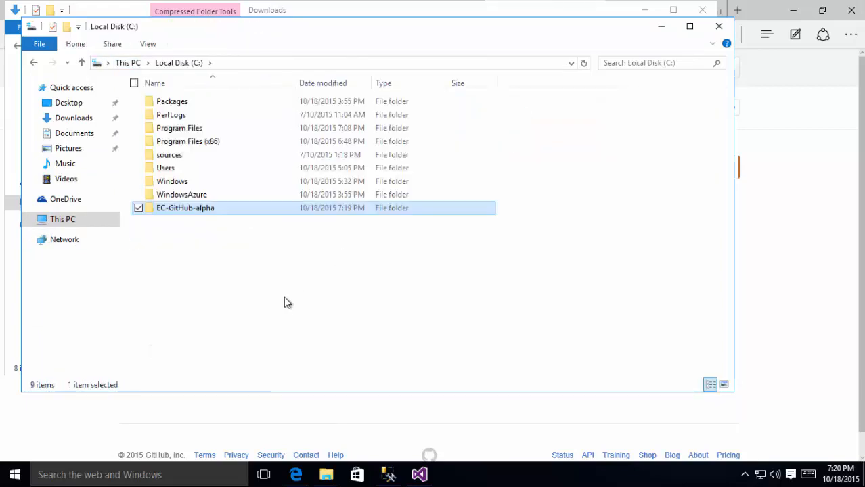
Step: Browse to C:\EC-GitHub-alpha\Technologies\DOTNET
{"action": "double_click", "coordinate": [200, 210]}
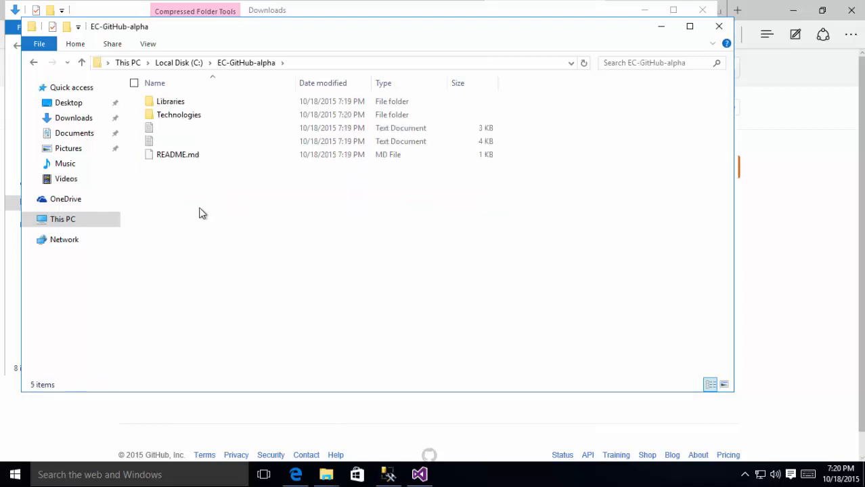
{"action": "double_click", "coordinate": [173, 120]}
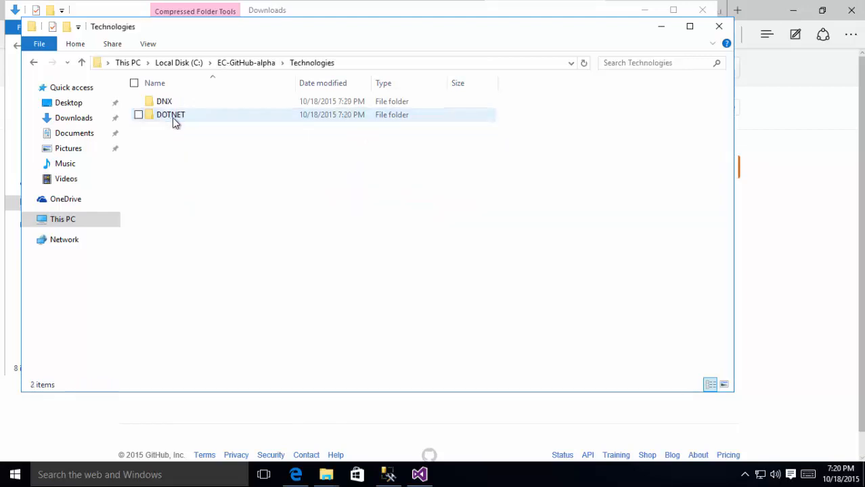
{"action": "double_click", "coordinate": [190, 119]}
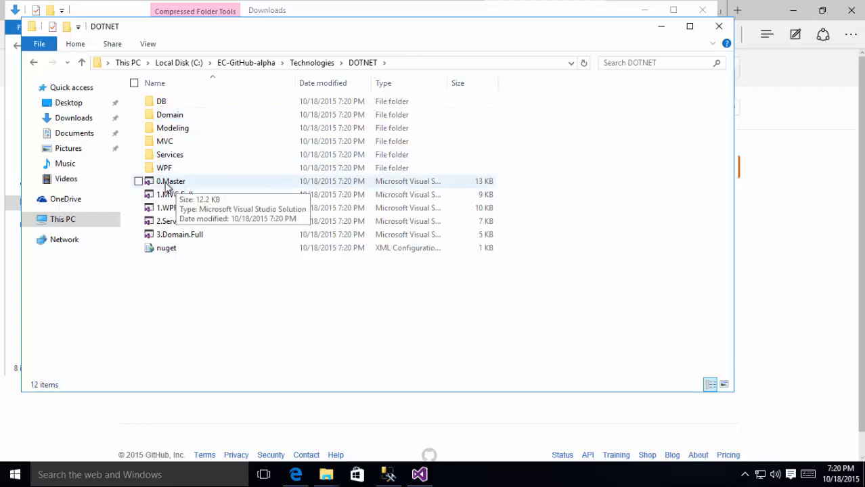
Step: Cut the DOTNET folder path from File Explorer's address bar
{"action": "left_click", "coordinate": [420, 473]}
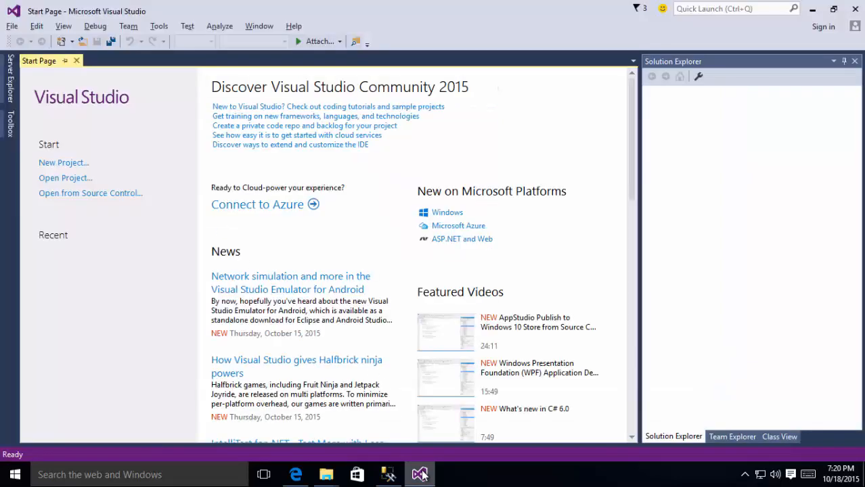
{"action": "left_click", "coordinate": [419, 474]}
{"action": "left_click", "coordinate": [328, 62]}
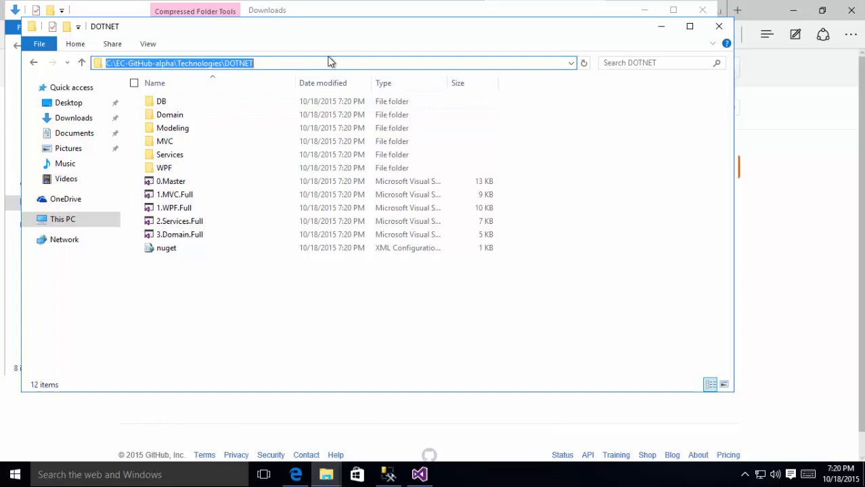
{"action": "right_click", "coordinate": [223, 62]}
{"action": "left_click", "coordinate": [150, 84]}
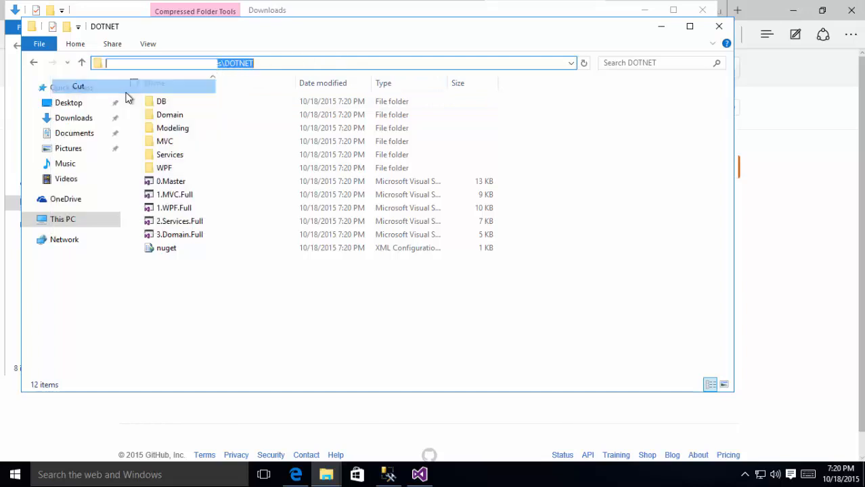
Step: Open the 0.Master solution via Open Project using the pasted DOTNET path
{"action": "left_click", "coordinate": [420, 474]}
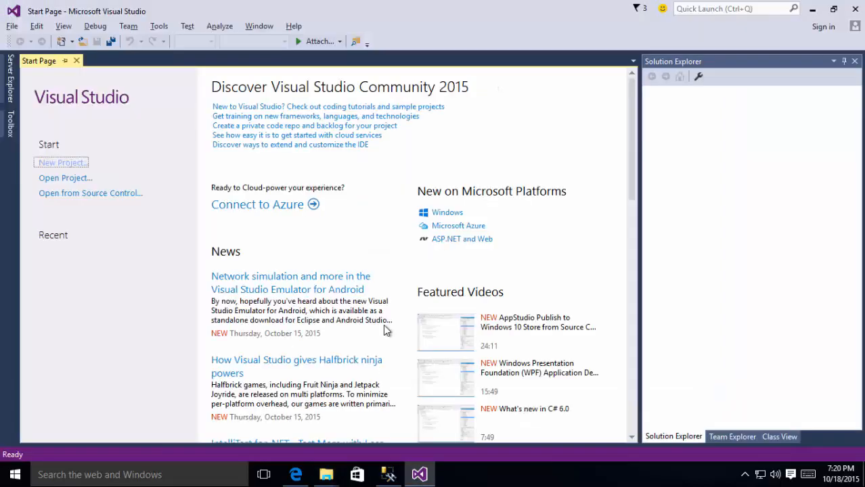
{"action": "left_click", "coordinate": [73, 178]}
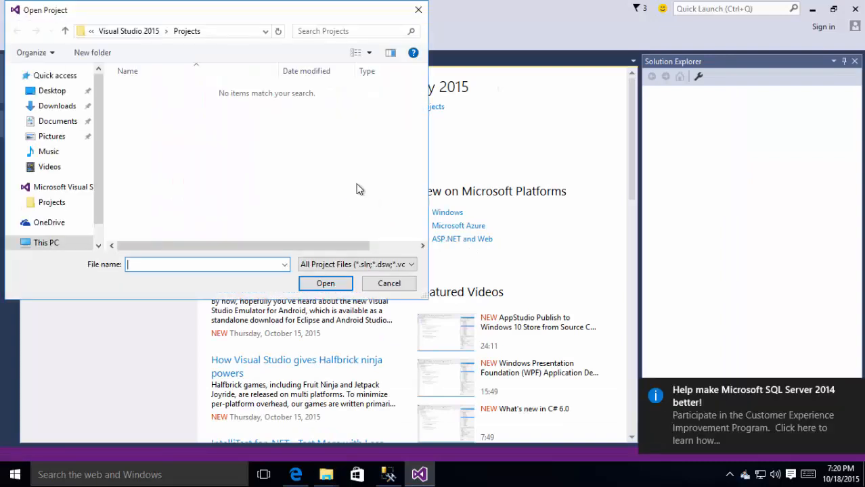
{"action": "right_click", "coordinate": [216, 266]}
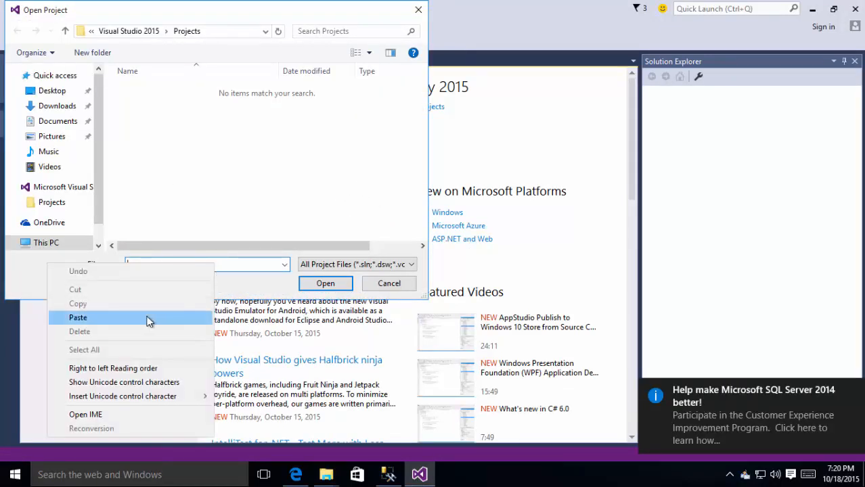
{"action": "left_click", "coordinate": [148, 319]}
{"action": "left_click", "coordinate": [314, 287]}
{"action": "double_click", "coordinate": [203, 170]}
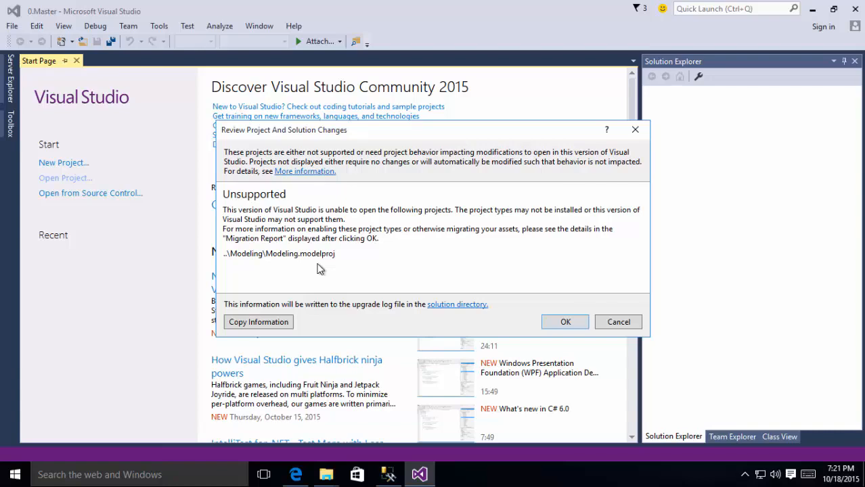
Step: Load the upgraded solution, review the migration report, and close it to get back to Visual Studio
{"action": "left_click", "coordinate": [565, 322]}
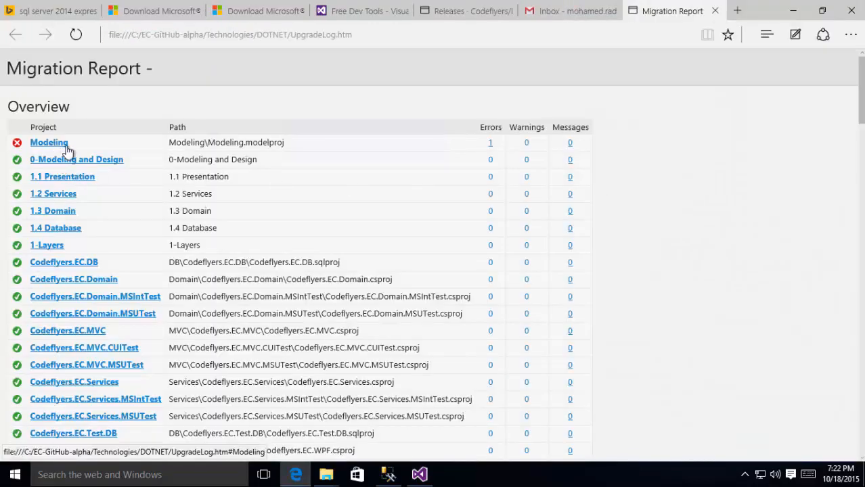
{"action": "scroll", "coordinate": [88, 175], "scroll_direction": "down", "scroll_amount": 5}
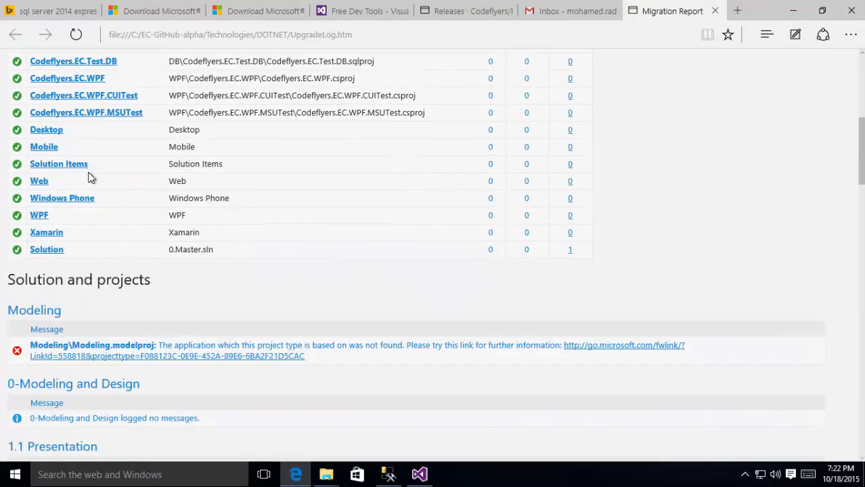
{"action": "scroll", "coordinate": [91, 177], "scroll_direction": "up", "scroll_amount": 5}
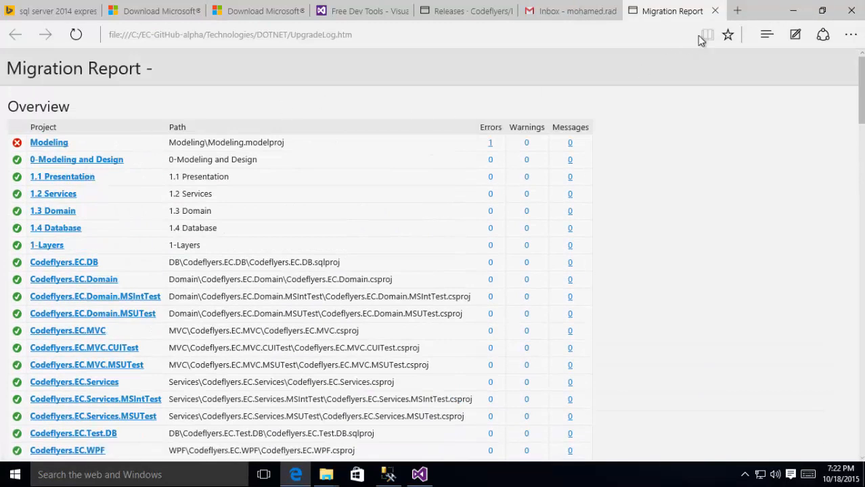
{"action": "left_click", "coordinate": [715, 11]}
{"action": "left_click", "coordinate": [792, 10]}
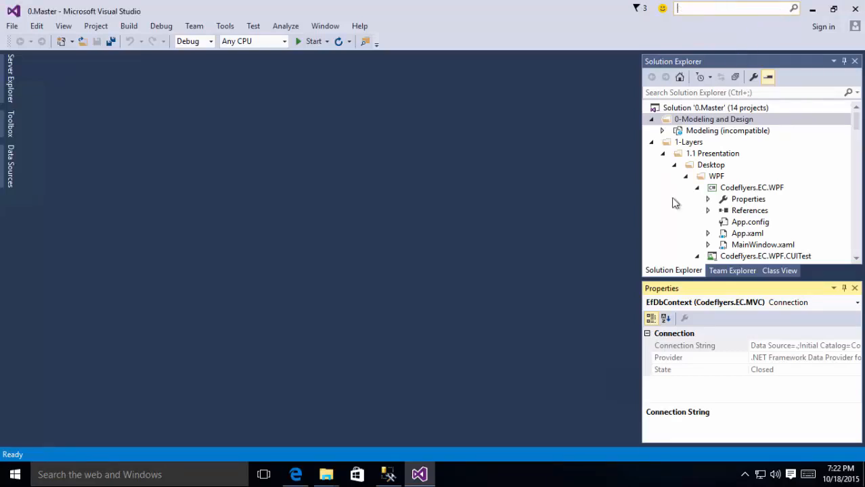
Step: Remove the incompatible Modeling project from the 0-Modeling and Design folder
{"action": "left_click", "coordinate": [651, 142]}
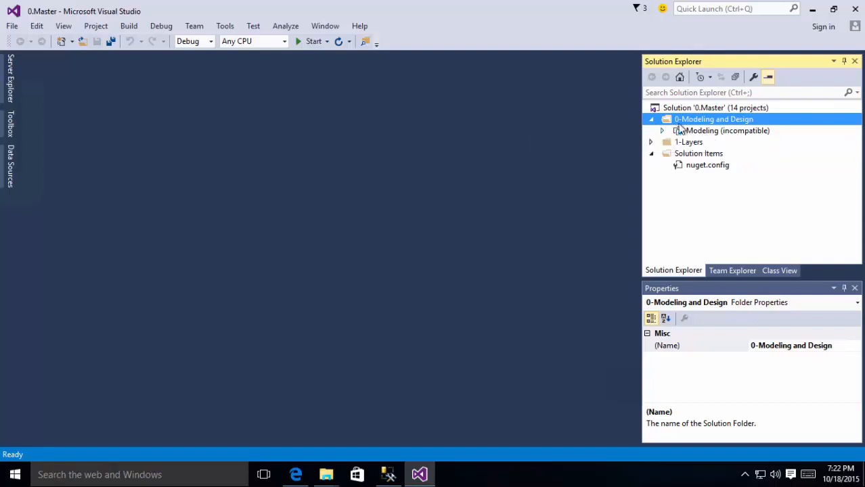
{"action": "left_click", "coordinate": [694, 133]}
{"action": "right_click", "coordinate": [692, 132]}
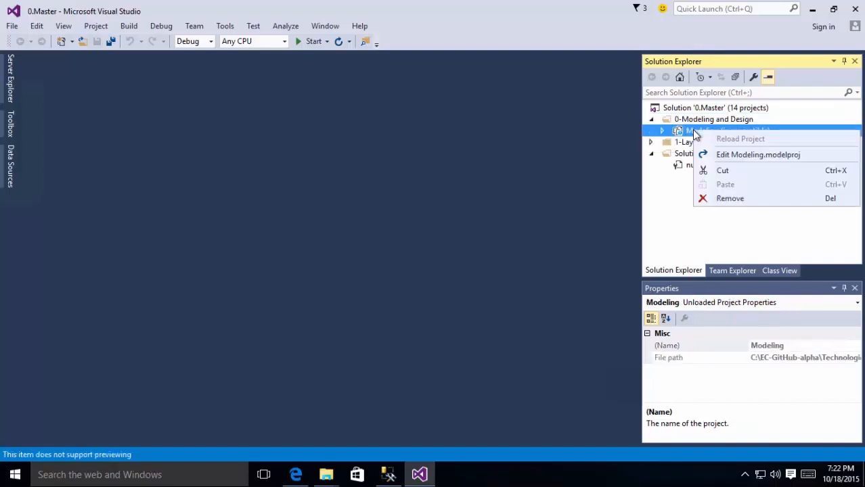
{"action": "left_click", "coordinate": [729, 198]}
{"action": "left_click", "coordinate": [467, 286]}
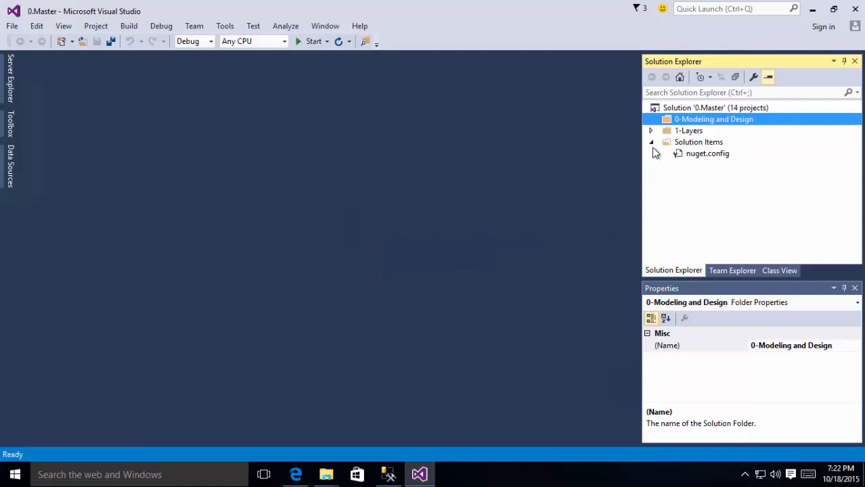
Step: Tidy the Solution Items and 1-Layers folders and bring up the 0.Master solution's actions
{"action": "left_click", "coordinate": [653, 144]}
{"action": "left_click", "coordinate": [653, 145]}
{"action": "left_click", "coordinate": [650, 132]}
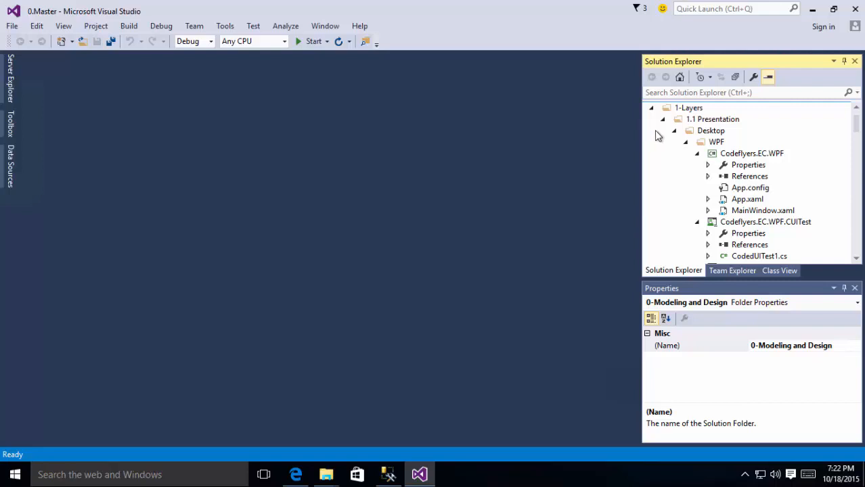
{"action": "left_click", "coordinate": [652, 108]}
{"action": "left_click", "coordinate": [688, 109]}
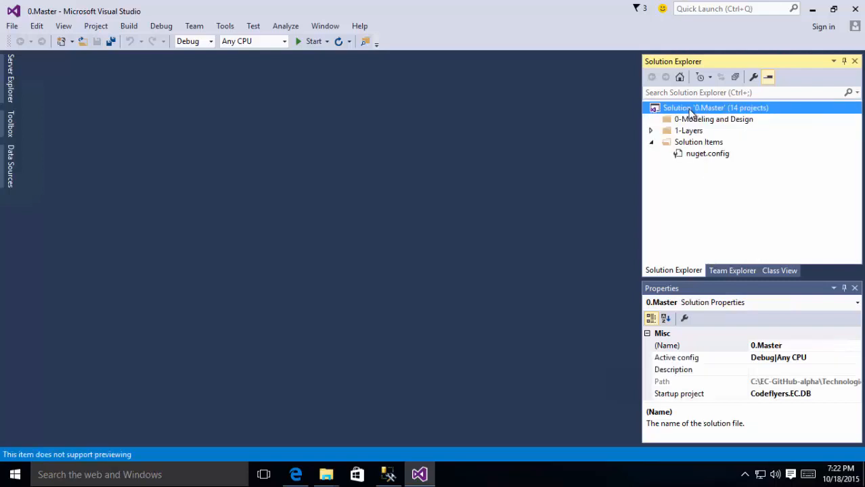
{"action": "right_click", "coordinate": [687, 110]}
Step: Rebuild 0.Master and jump to the first error in CodedUITest1.cs about missing UITesting namespaces
{"action": "left_click", "coordinate": [535, 132]}
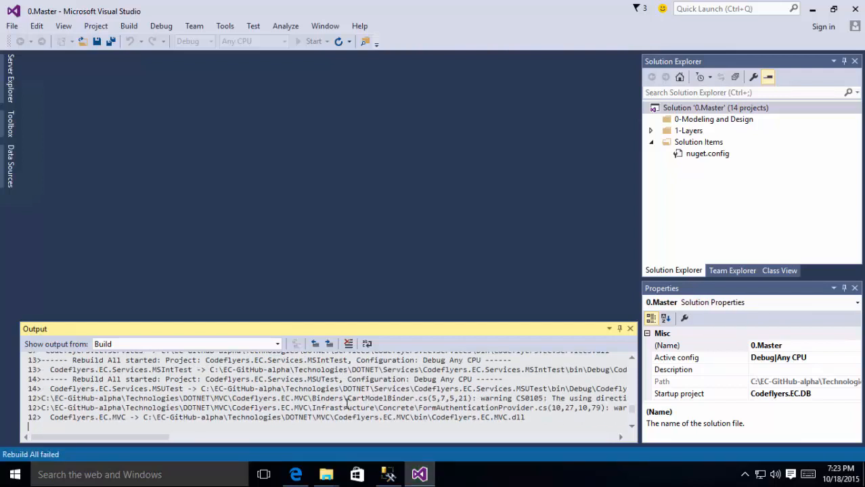
{"action": "double_click", "coordinate": [245, 384]}
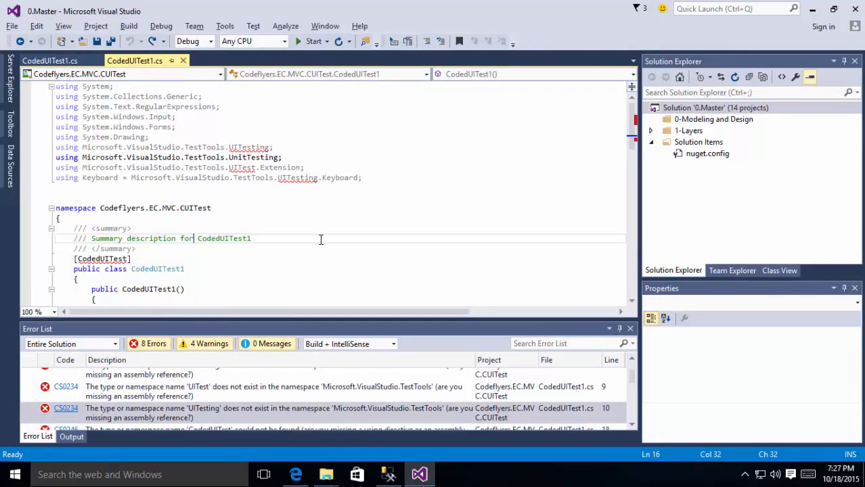
{"action": "mouse_move", "coordinate": [516, 5]}
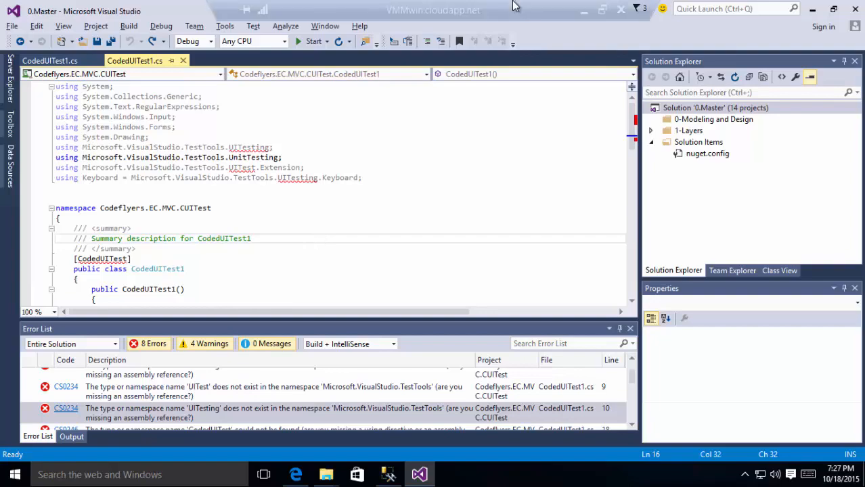
{"action": "left_click", "coordinate": [583, 12]}
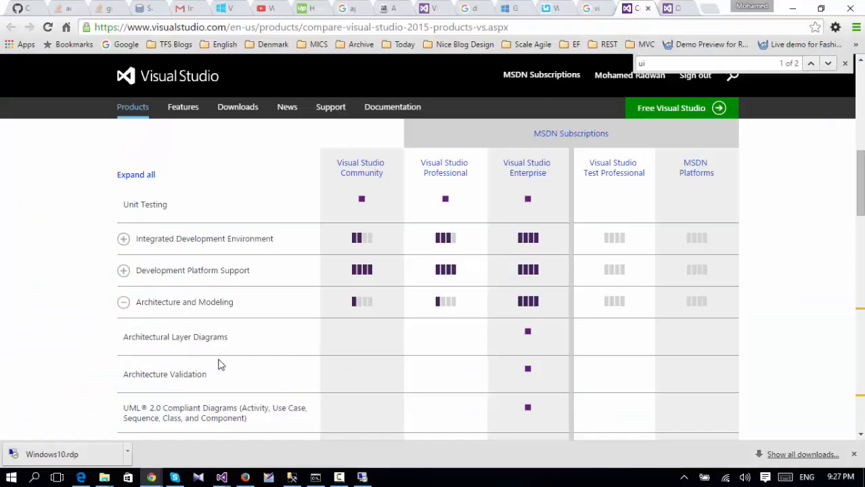
Step: Check the Architectural Layer Diagrams and Coded UI Testing rows: Enterprise-only, not in Community
{"action": "left_click_drag", "start_coordinate": [121, 338], "coordinate": [230, 342]}
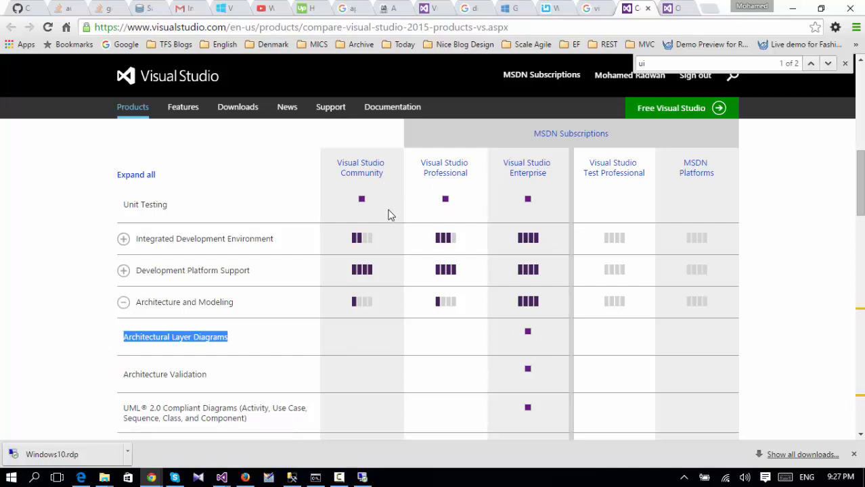
{"action": "scroll", "coordinate": [371, 249], "scroll_direction": "up", "scroll_amount": 5}
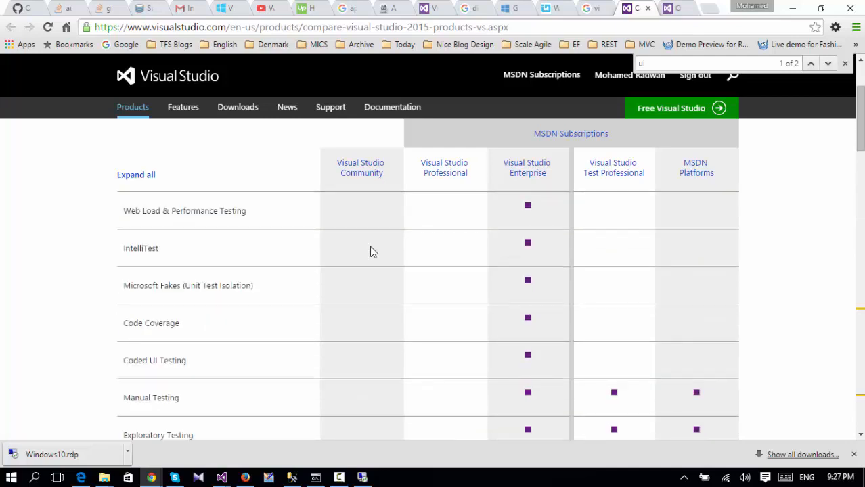
{"action": "scroll", "coordinate": [371, 250], "scroll_direction": "up", "scroll_amount": 3}
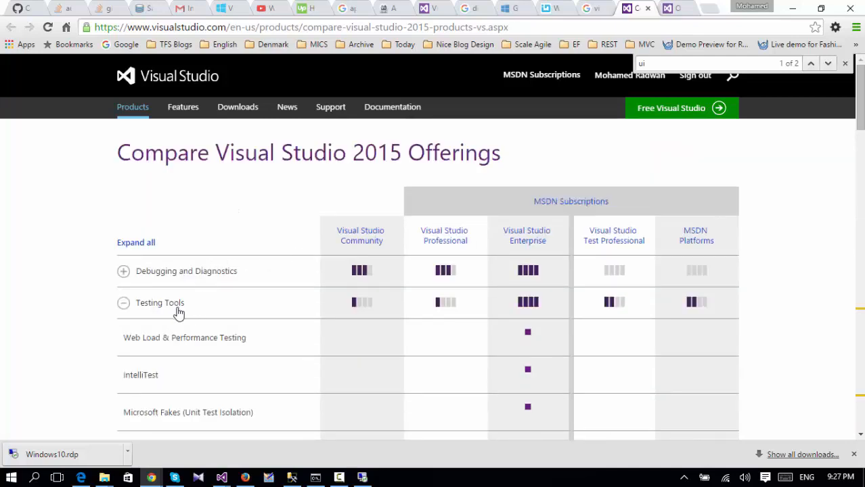
{"action": "scroll", "coordinate": [204, 315], "scroll_direction": "down", "scroll_amount": 2}
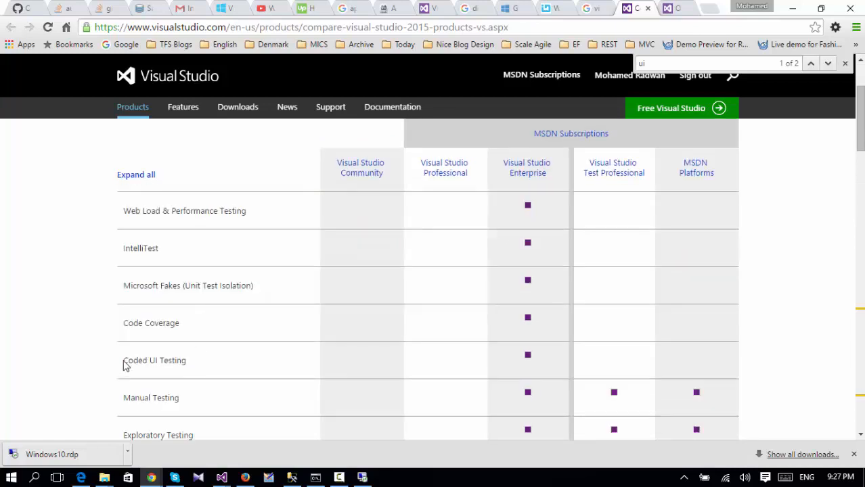
{"action": "left_click_drag", "start_coordinate": [124, 365], "coordinate": [189, 365]}
{"action": "scroll", "coordinate": [547, 222], "scroll_direction": "up", "scroll_amount": 2}
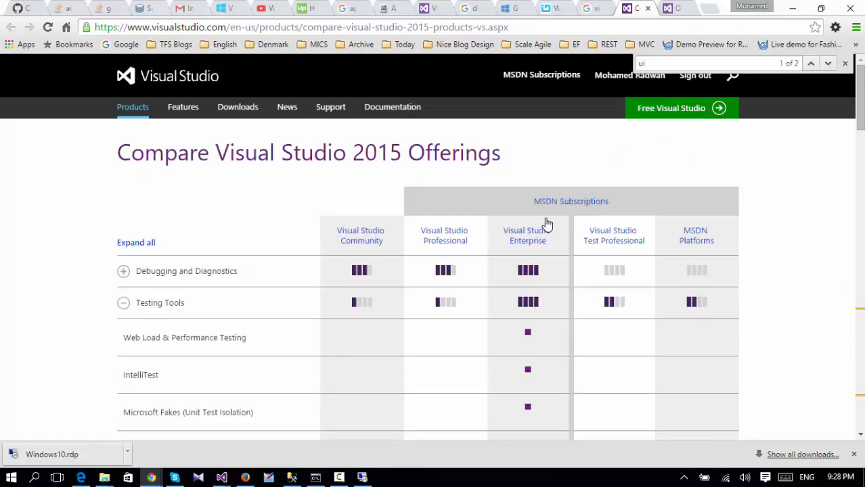
{"action": "scroll", "coordinate": [547, 223], "scroll_direction": "down", "scroll_amount": 5}
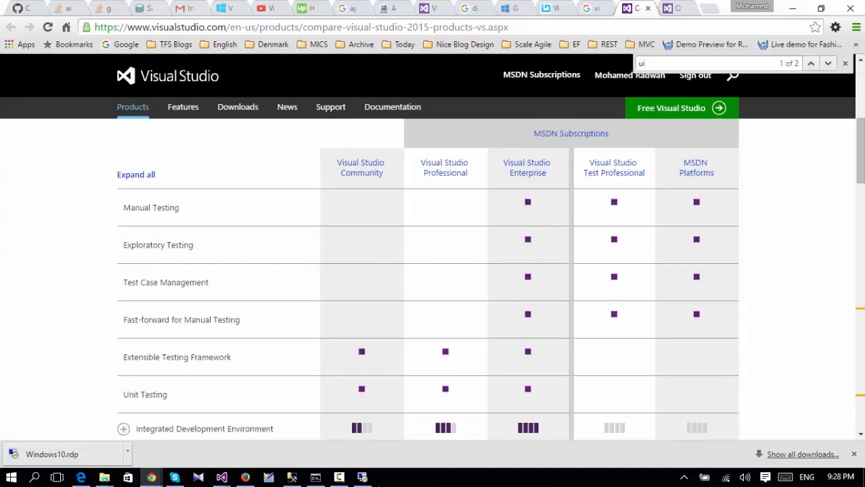
{"action": "left_click", "coordinate": [363, 477]}
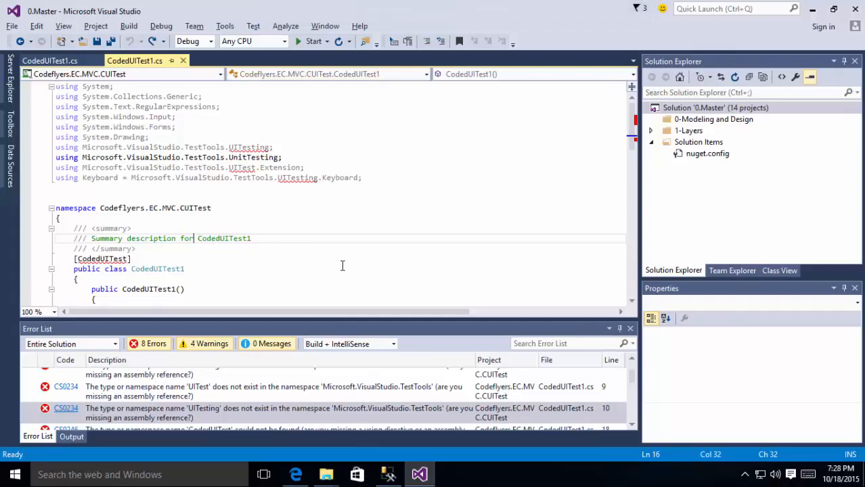
Step: Remove the Codeflyers.EC.MVC.CUITest project from the Web folder of the solution
{"action": "left_click", "coordinate": [352, 240]}
{"action": "left_click", "coordinate": [652, 142]}
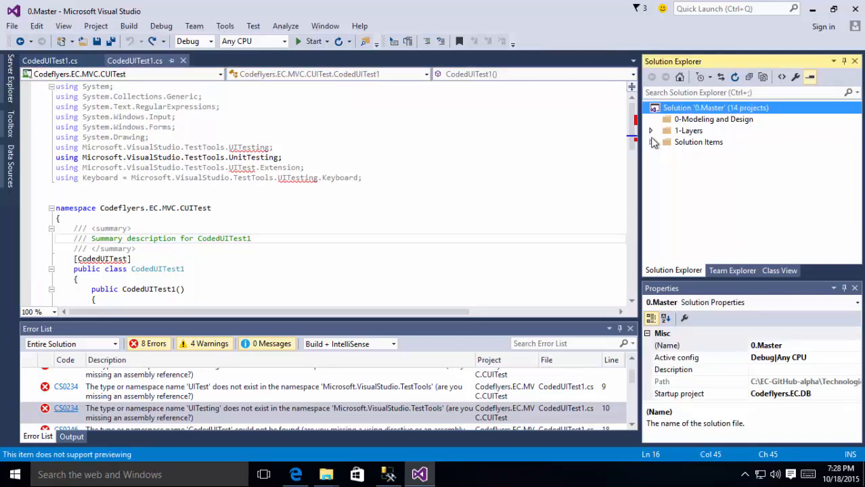
{"action": "left_click", "coordinate": [651, 131]}
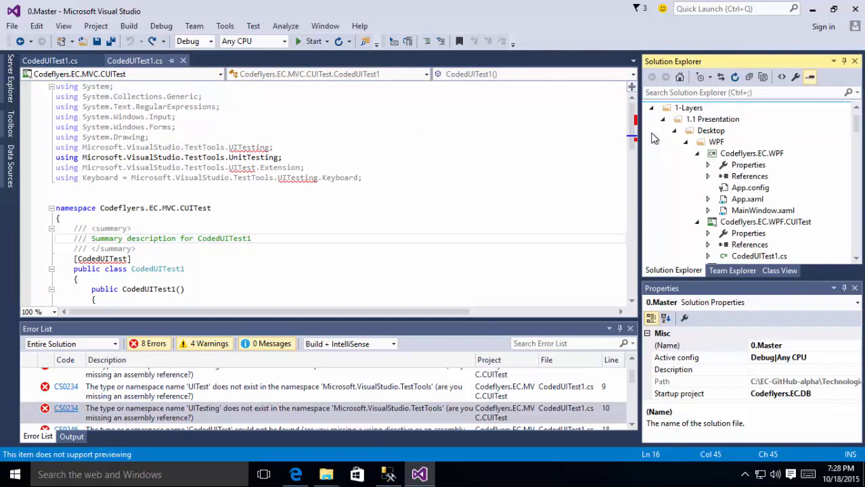
{"action": "left_click", "coordinate": [696, 155]}
{"action": "left_click", "coordinate": [696, 165]}
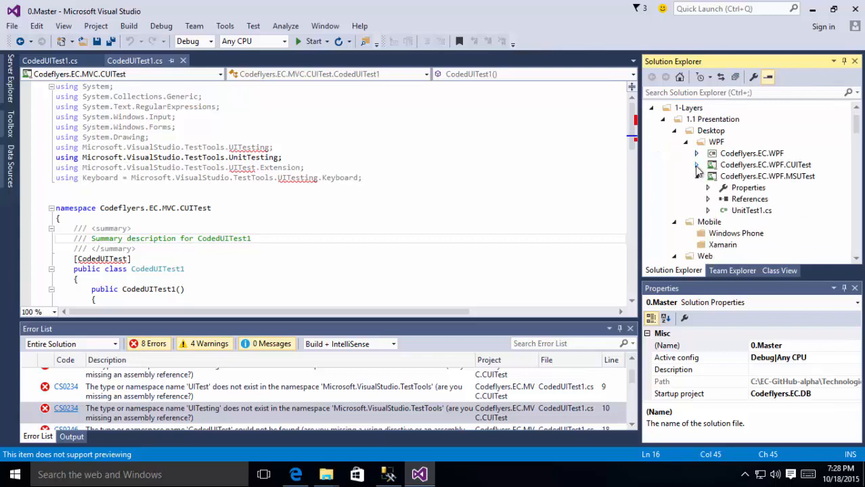
{"action": "left_click", "coordinate": [686, 143]}
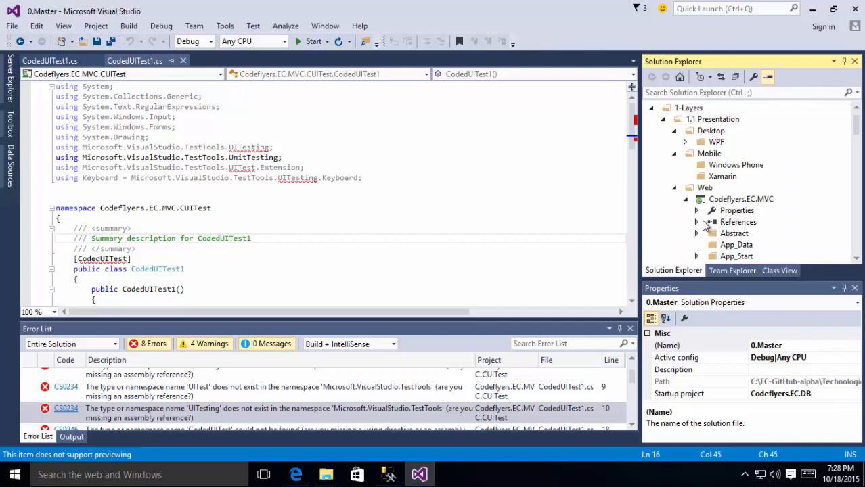
{"action": "scroll", "coordinate": [747, 205], "scroll_direction": "down", "scroll_amount": 1}
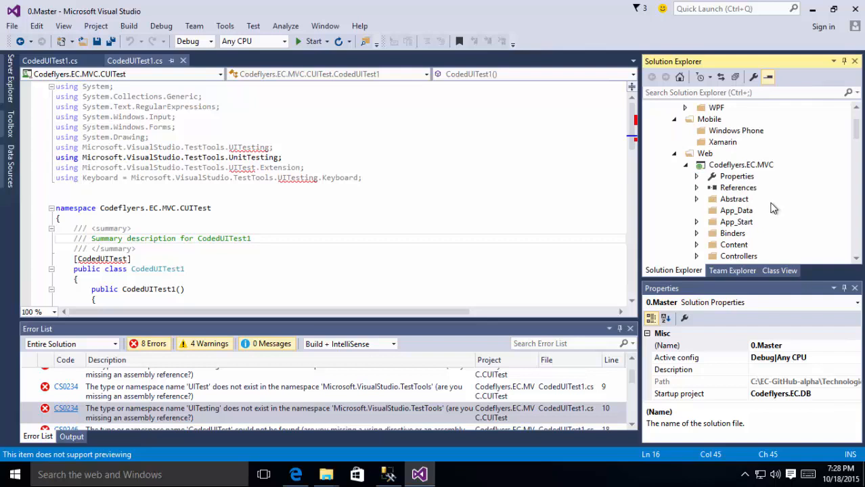
{"action": "left_click", "coordinate": [686, 165]}
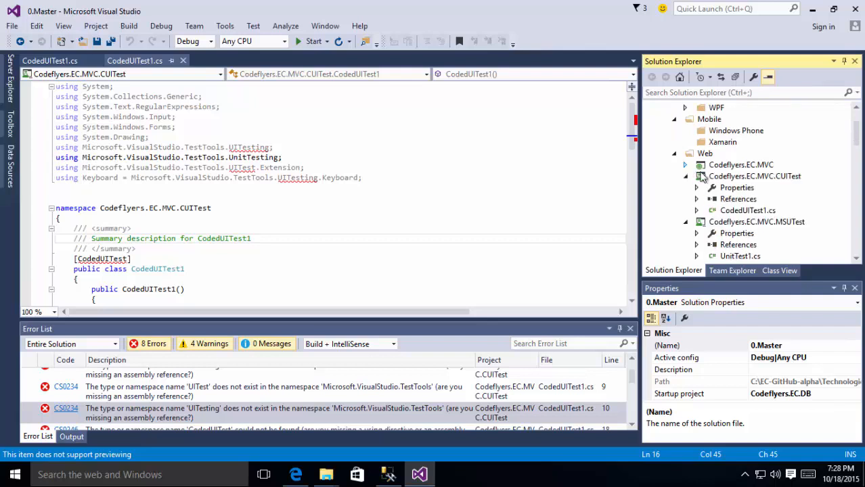
{"action": "left_click", "coordinate": [686, 176]}
{"action": "right_click", "coordinate": [719, 177]}
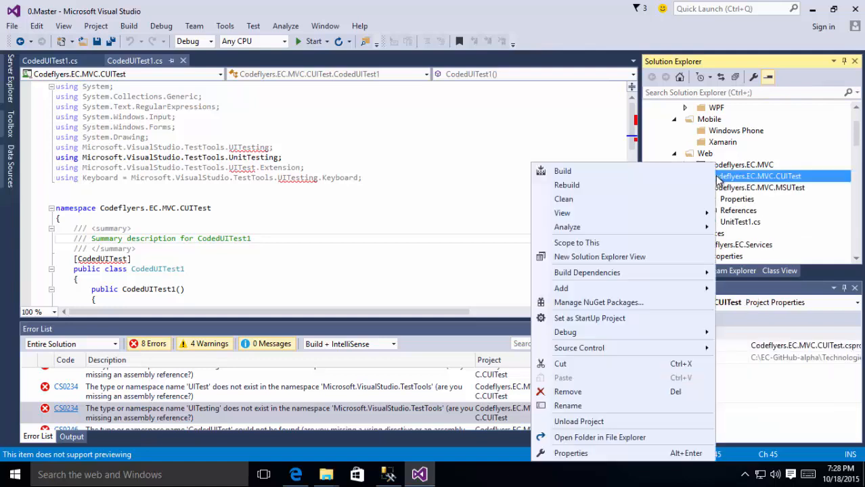
{"action": "left_click", "coordinate": [574, 392]}
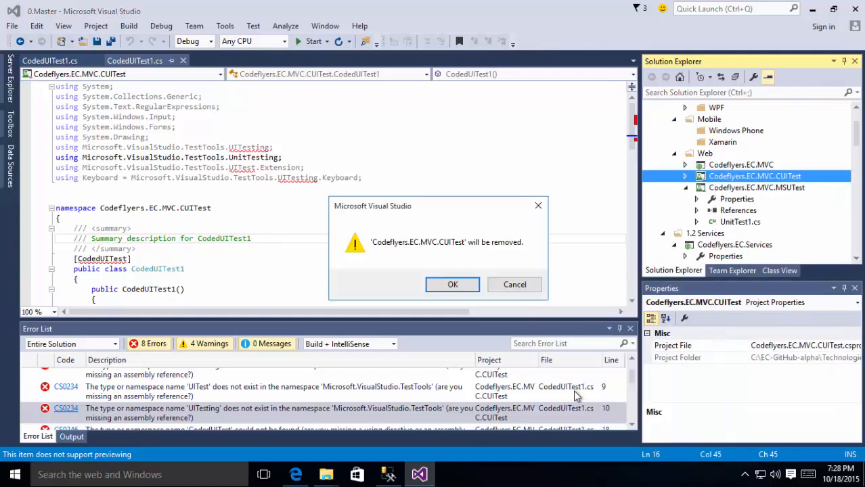
{"action": "left_click", "coordinate": [453, 285]}
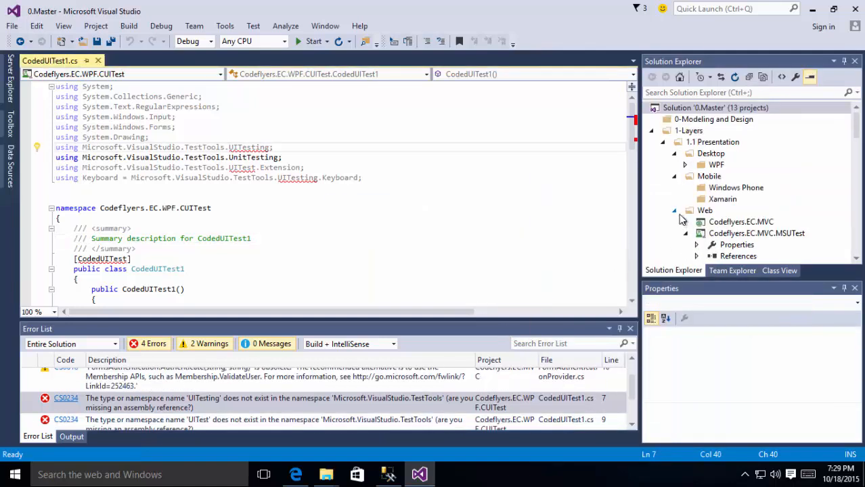
Step: Remove the Codeflyers.EC.WPF.CUITest project from the WPF folder, leaving 12 projects
{"action": "left_click", "coordinate": [675, 211]}
{"action": "left_click", "coordinate": [675, 233]}
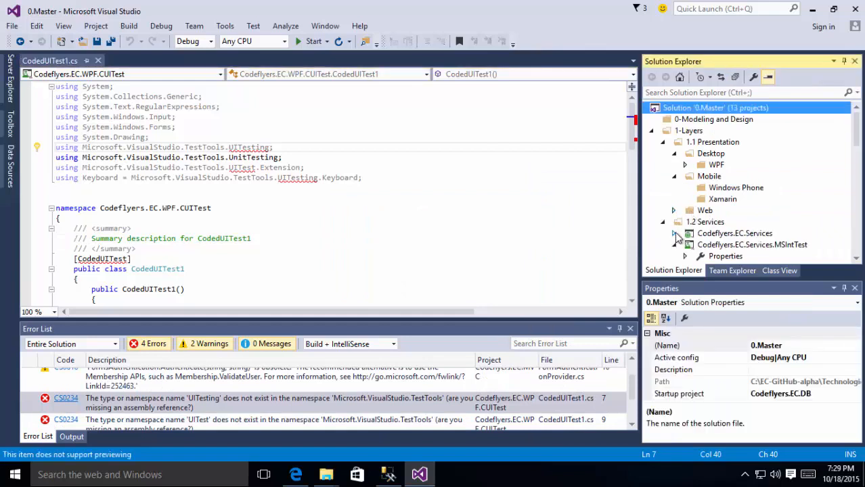
{"action": "left_click", "coordinate": [674, 245]}
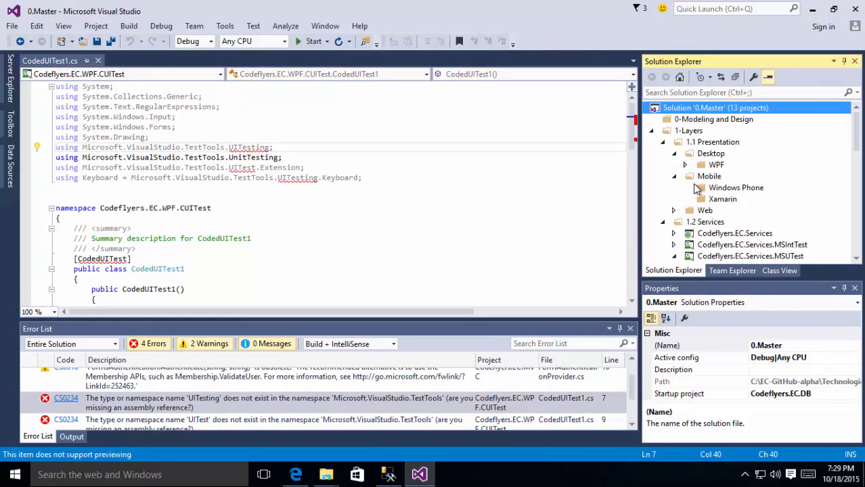
{"action": "left_click", "coordinate": [685, 166]}
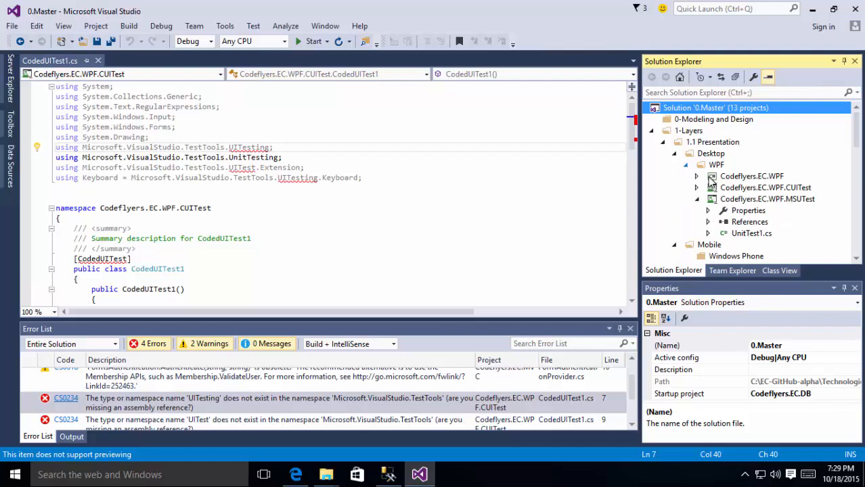
{"action": "right_click", "coordinate": [806, 192]}
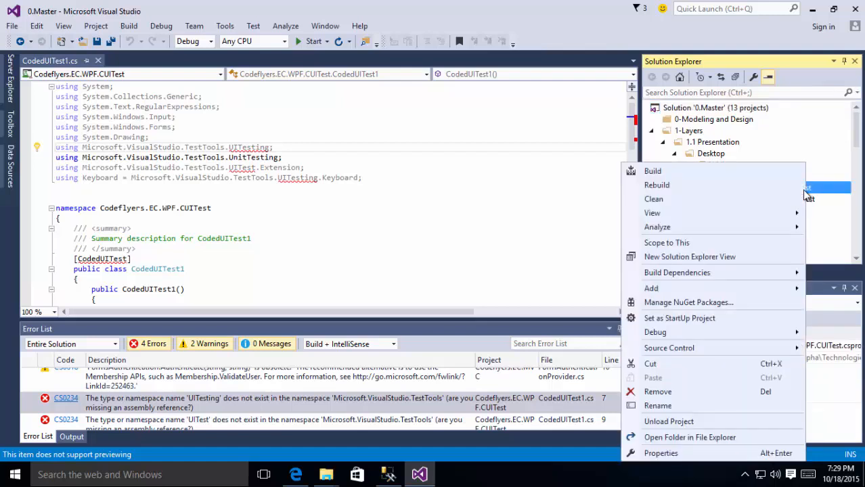
{"action": "left_click", "coordinate": [658, 392]}
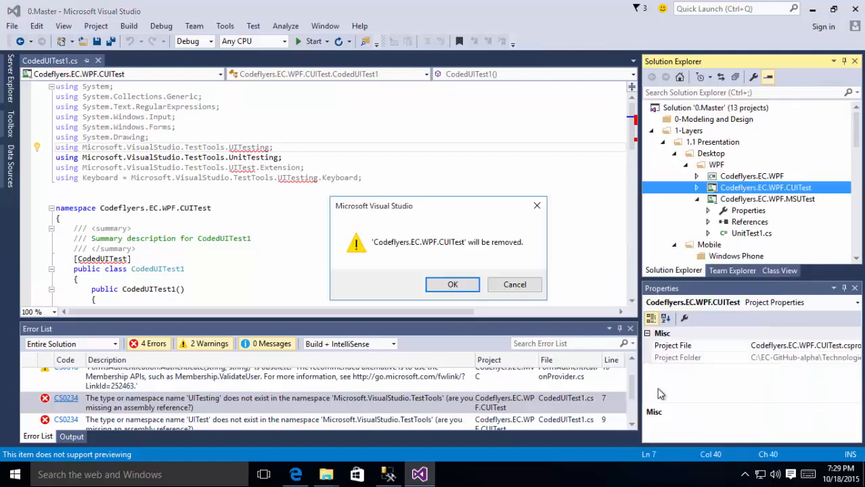
{"action": "left_click", "coordinate": [473, 289]}
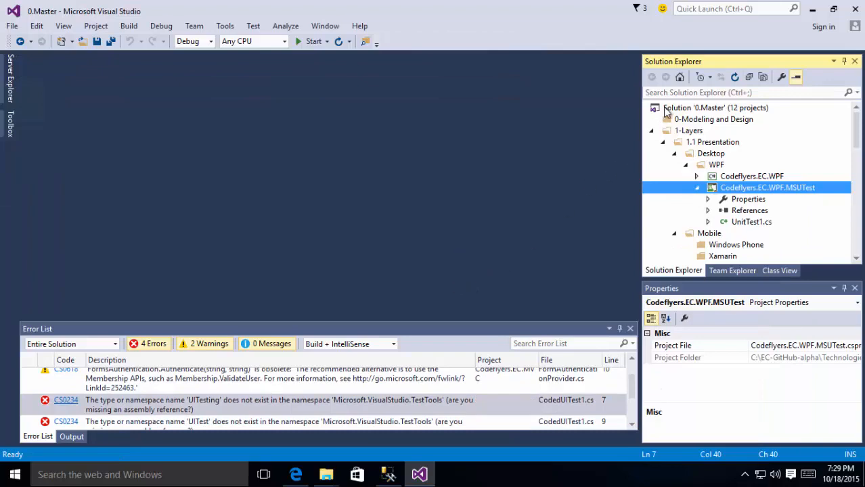
{"action": "right_click", "coordinate": [667, 112]}
Step: Rebuild 0.Master and confirm the summary: 12 succeeded, 0 failed, 0 skipped
{"action": "left_click", "coordinate": [494, 137]}
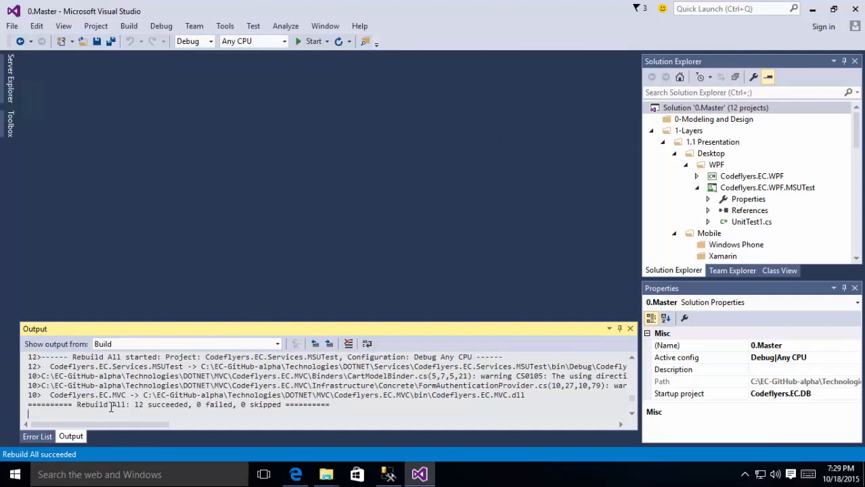
{"action": "left_click_drag", "start_coordinate": [100, 406], "coordinate": [215, 407]}
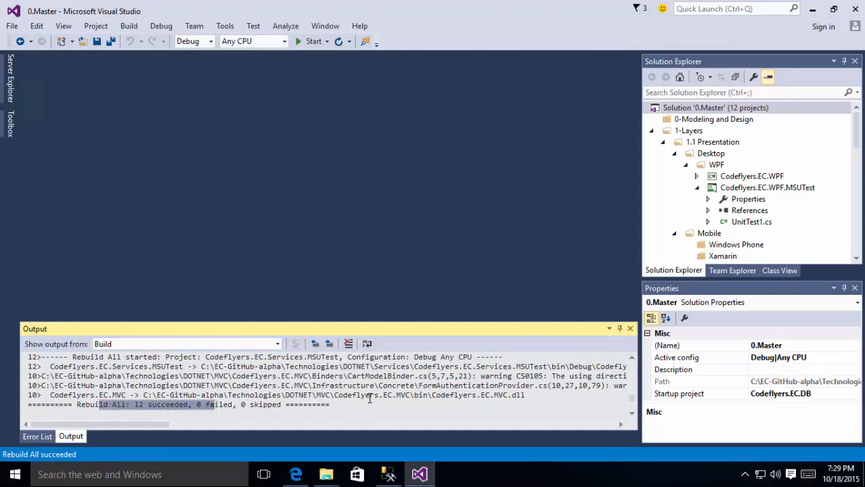
Step: Collapse the layer folders and expand 1.4 Database > Codeflyers.EC.DB > PublishProfiles
{"action": "left_click", "coordinate": [652, 131]}
{"action": "left_click", "coordinate": [652, 132]}
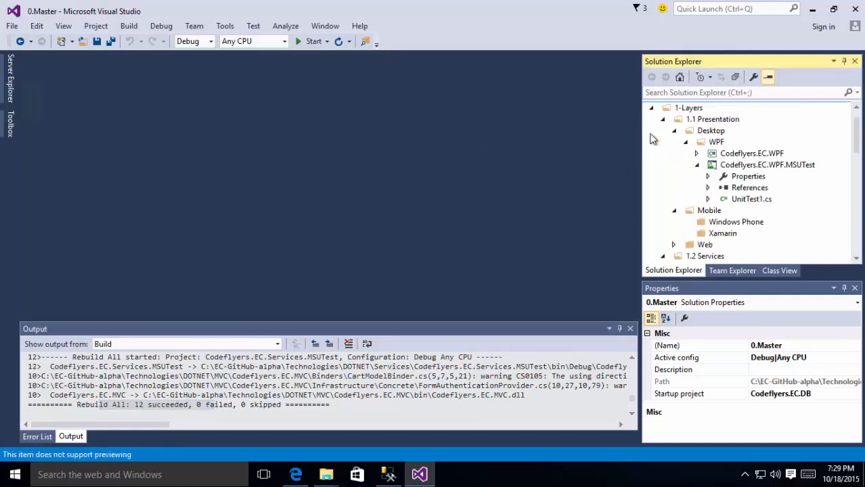
{"action": "left_click", "coordinate": [674, 132]}
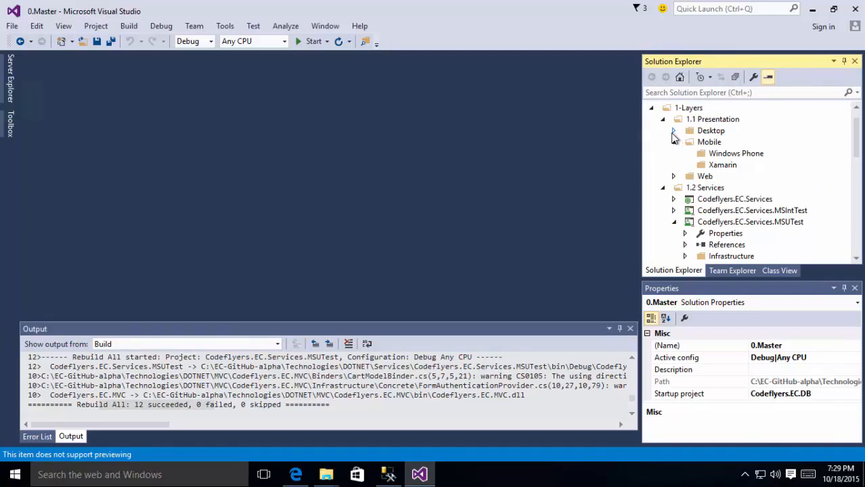
{"action": "left_click", "coordinate": [663, 120]}
{"action": "left_click", "coordinate": [663, 132]}
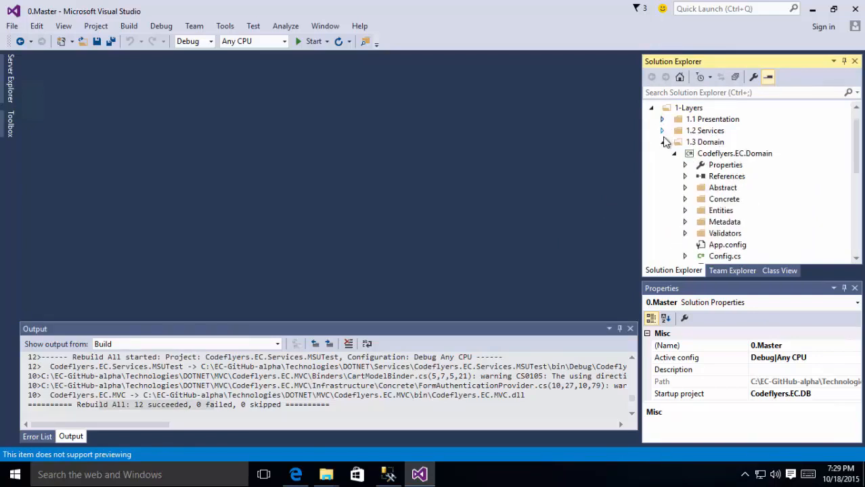
{"action": "left_click", "coordinate": [663, 143]}
{"action": "left_click", "coordinate": [662, 154]}
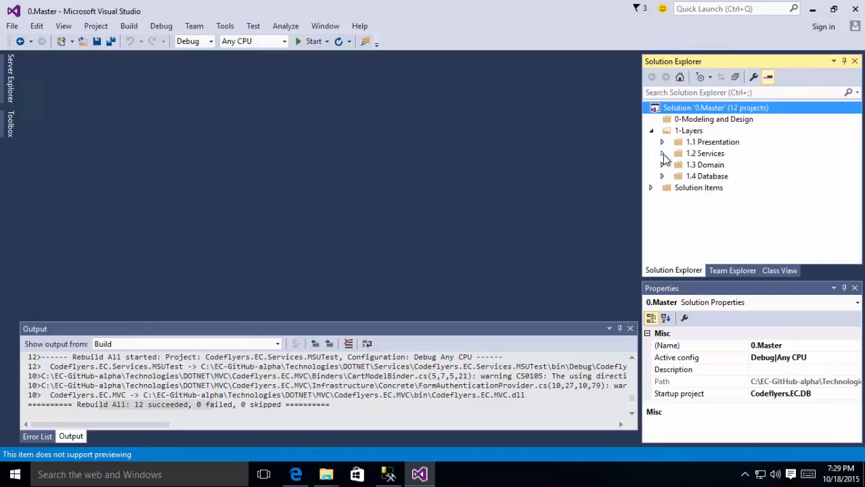
{"action": "left_click", "coordinate": [663, 176]}
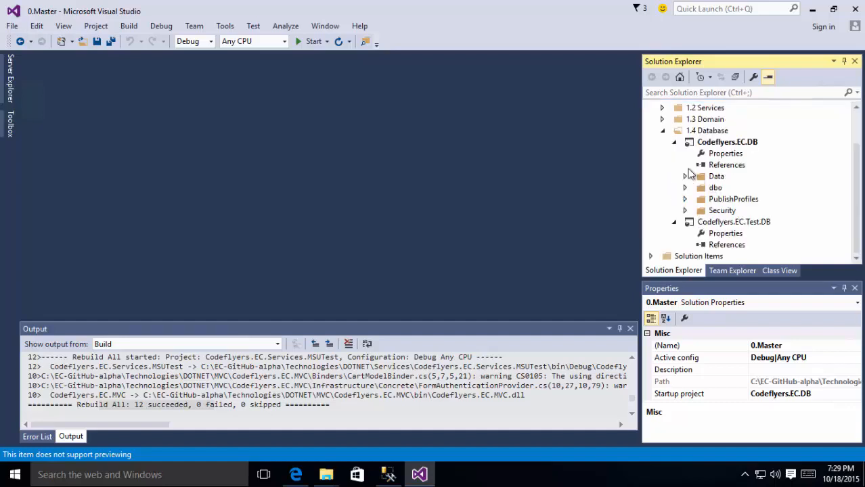
{"action": "left_click", "coordinate": [673, 142]}
{"action": "left_click", "coordinate": [674, 200]}
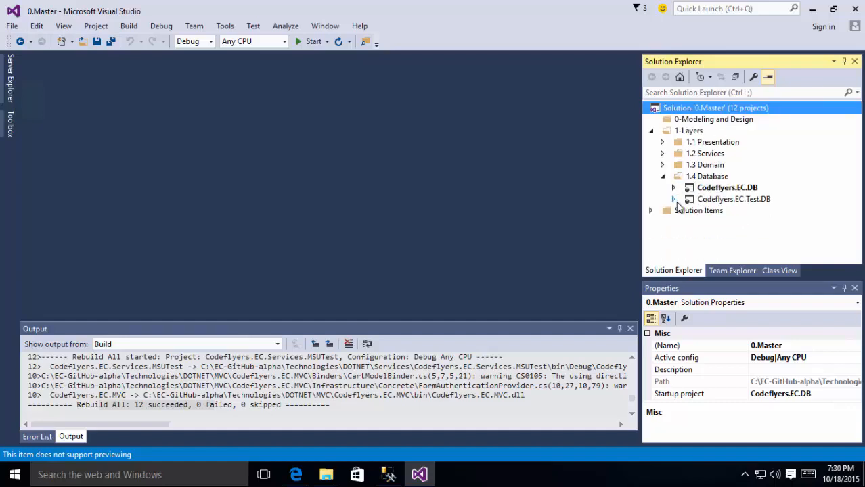
{"action": "left_click", "coordinate": [673, 189]}
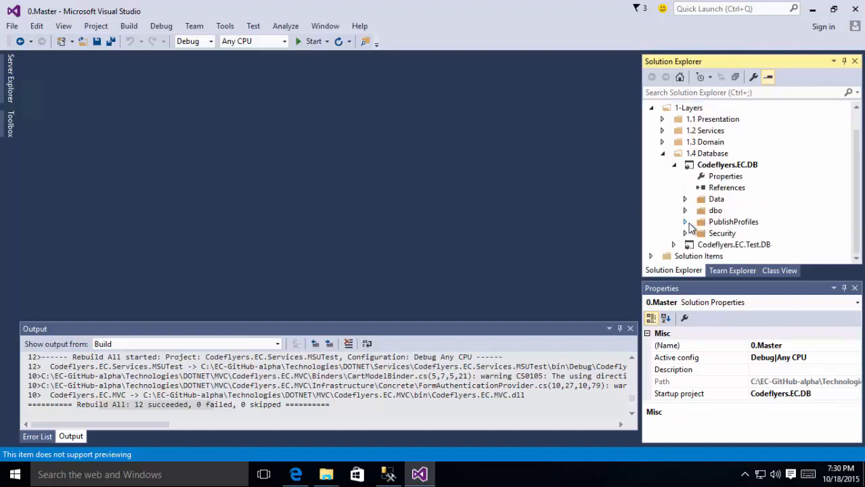
{"action": "left_click", "coordinate": [685, 223]}
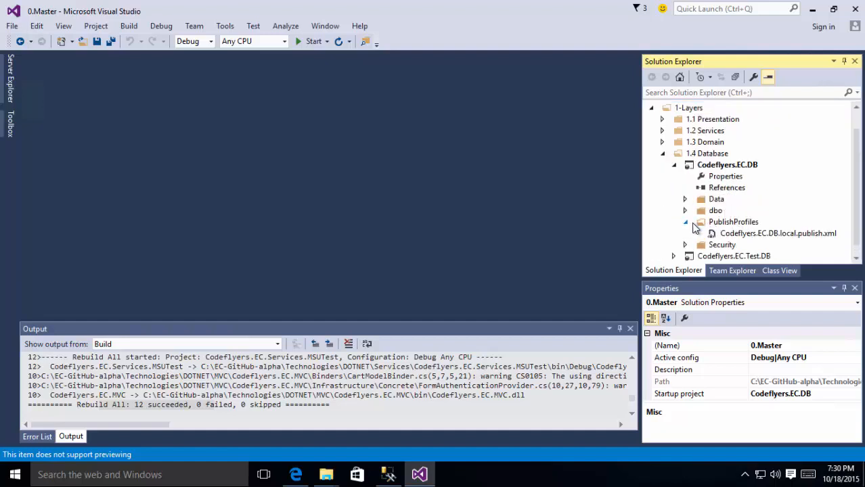
Step: Publish Codeflyers.EC.DB using Codeflyers.EC.DB.local.publish.xml, leaving the target connection unchanged
{"action": "double_click", "coordinate": [773, 234]}
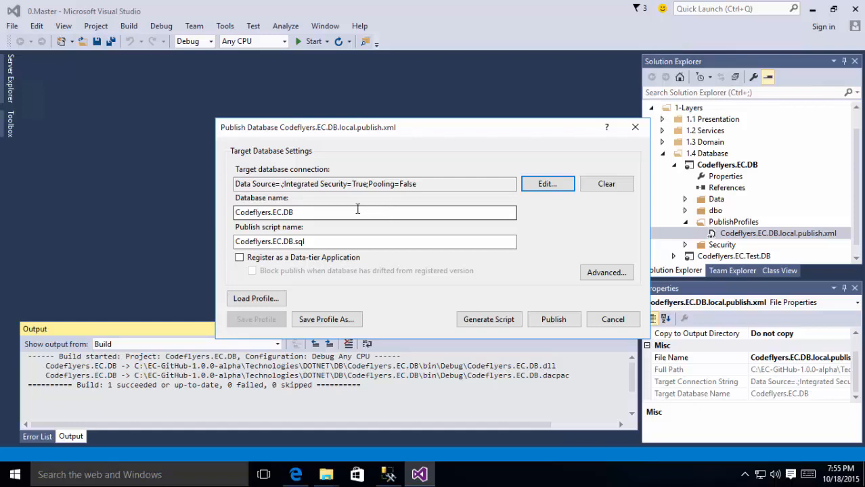
{"action": "left_click", "coordinate": [281, 184]}
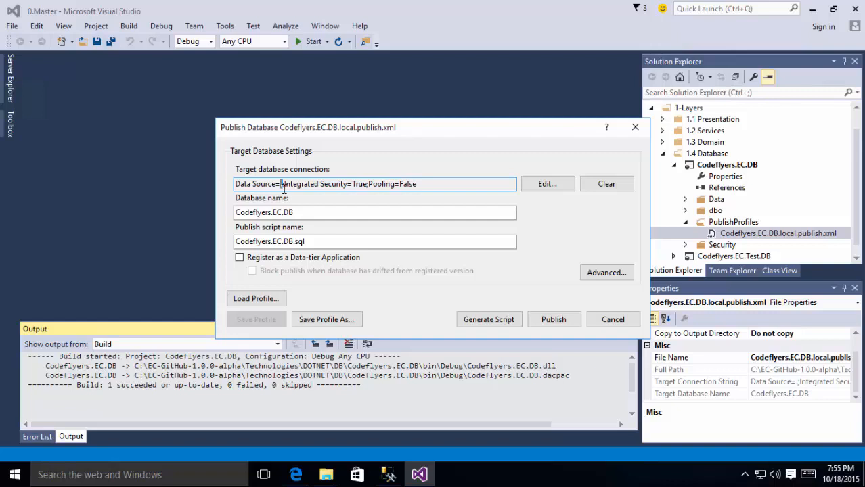
{"action": "left_click", "coordinate": [535, 185]}
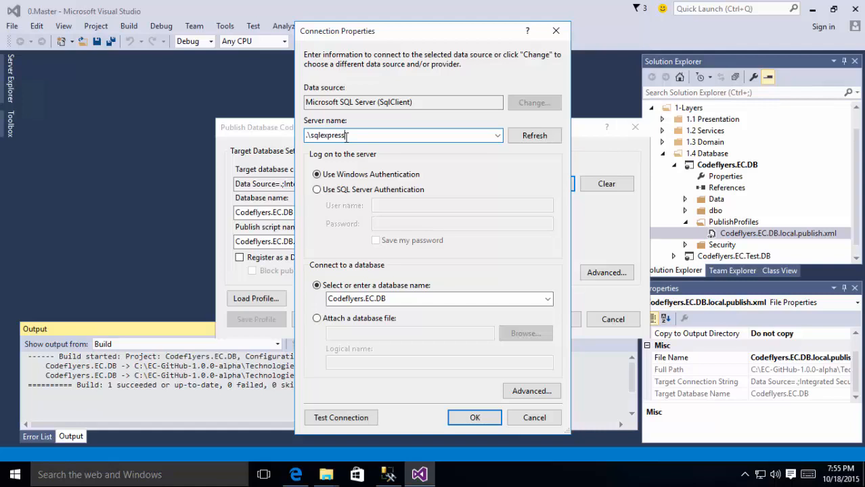
{"action": "left_click", "coordinate": [534, 418]}
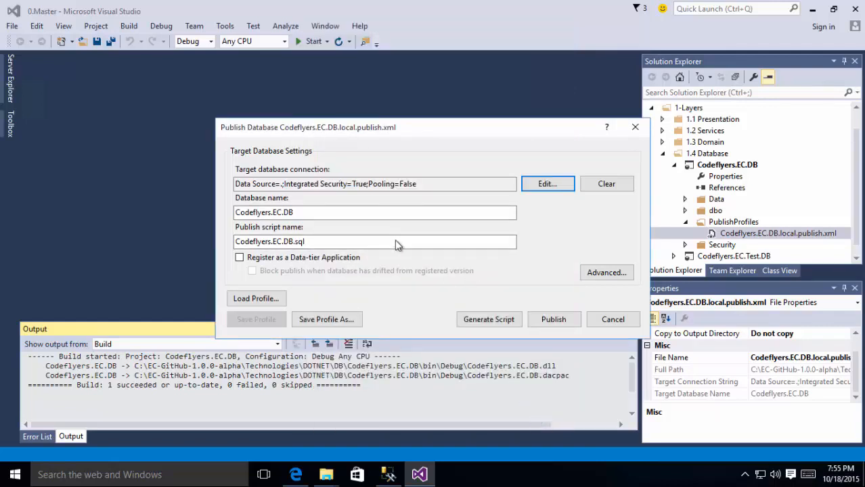
{"action": "left_click", "coordinate": [552, 320]}
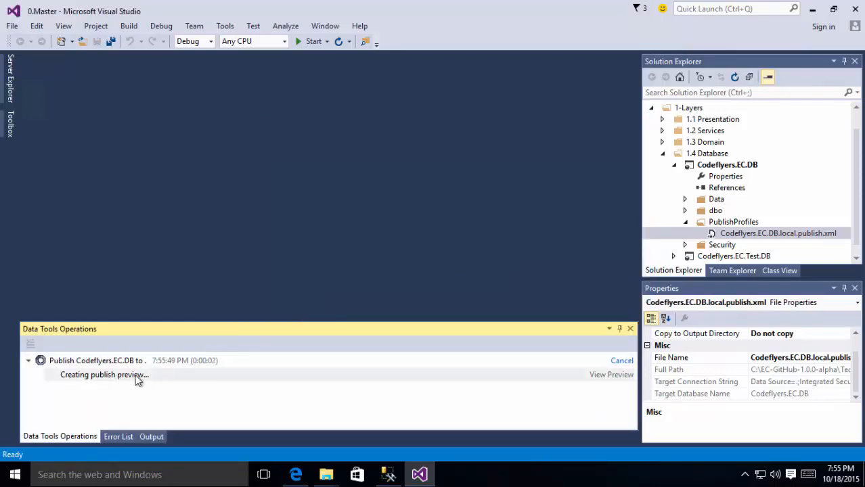
Step: Open the Products.sql and Users.sql table designs under dbo > Tables while publishing completes
{"action": "left_click", "coordinate": [388, 474]}
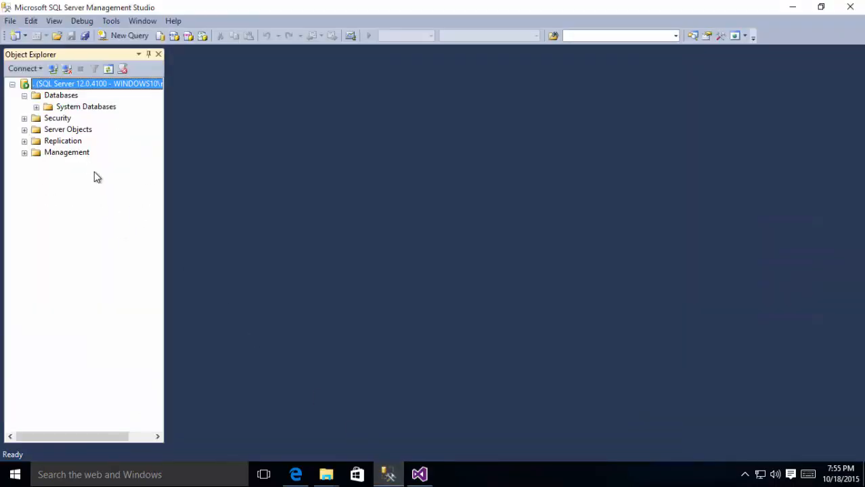
{"action": "left_click", "coordinate": [428, 481]}
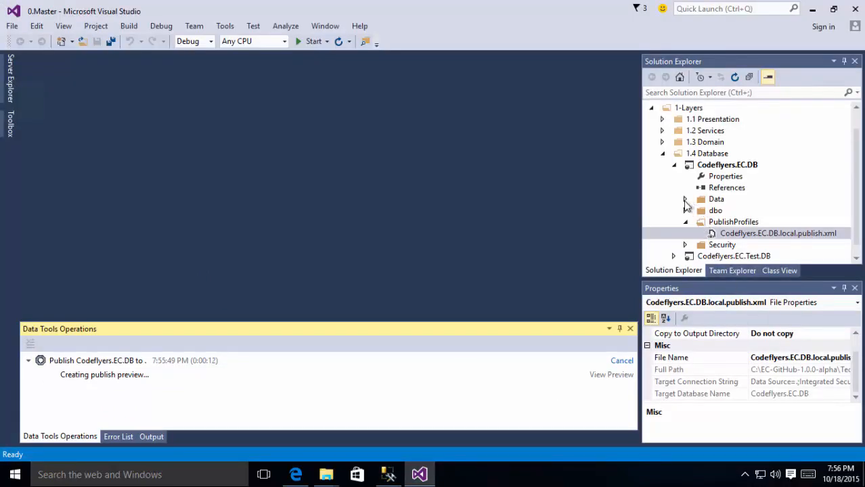
{"action": "left_click", "coordinate": [685, 201]}
{"action": "left_click", "coordinate": [748, 213]}
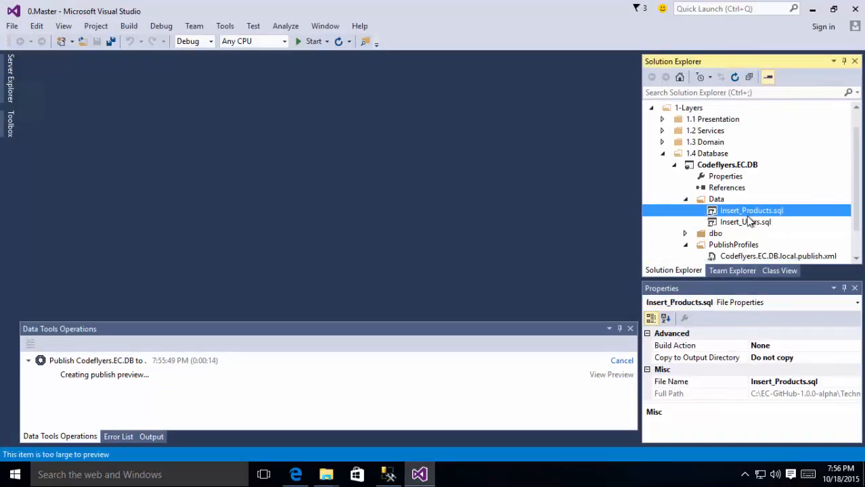
{"action": "left_click", "coordinate": [685, 199]}
{"action": "left_click", "coordinate": [686, 211]}
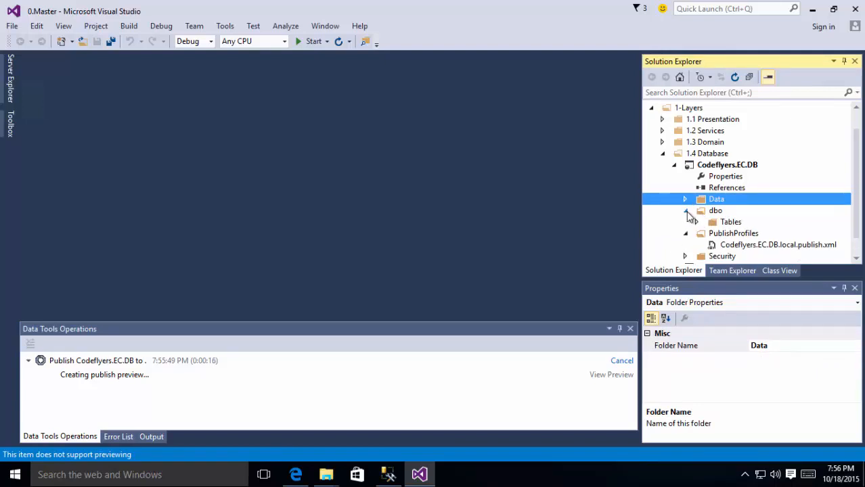
{"action": "left_click", "coordinate": [697, 222]}
{"action": "left_click", "coordinate": [746, 237]}
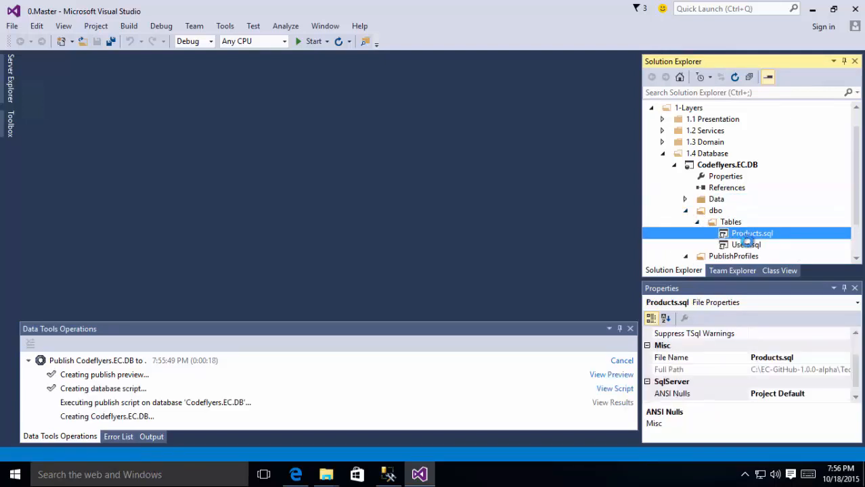
{"action": "double_click", "coordinate": [748, 237]}
{"action": "left_click", "coordinate": [747, 247]}
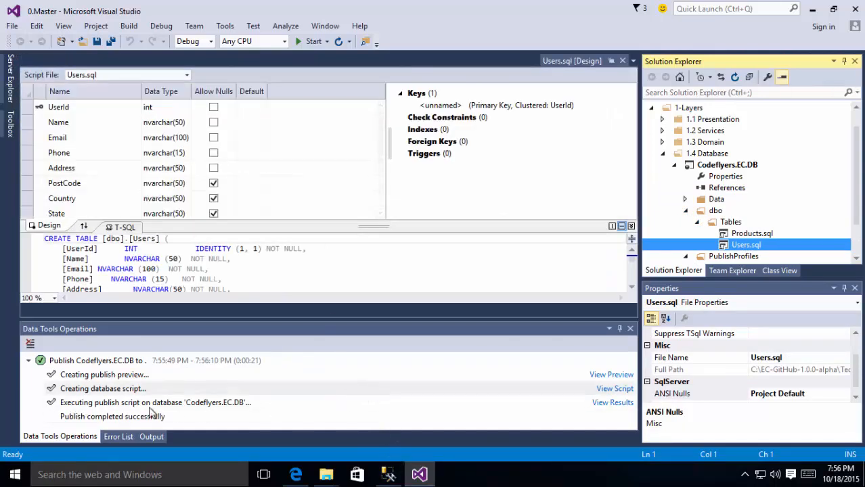
{"action": "left_click", "coordinate": [389, 475]}
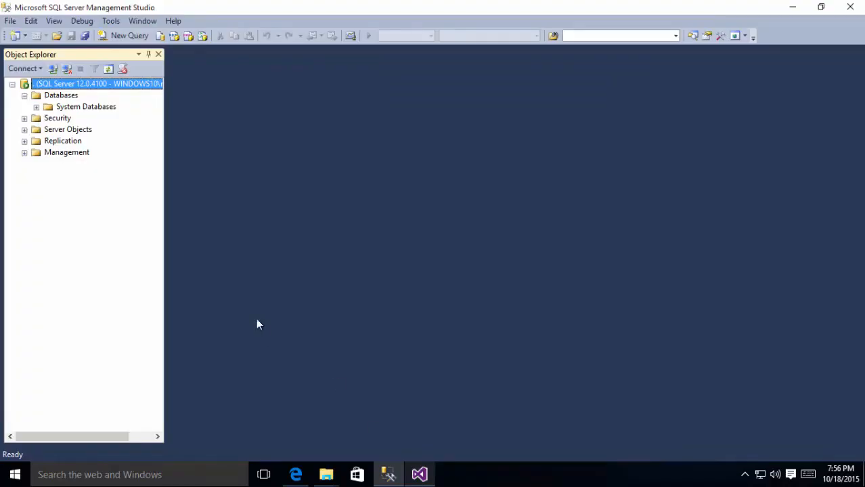
Step: Refresh SSMS and verify Codeflyers.EC.DB lists dbo.Products and dbo.Users under Tables
{"action": "left_click", "coordinate": [108, 71]}
{"action": "left_click", "coordinate": [24, 95]}
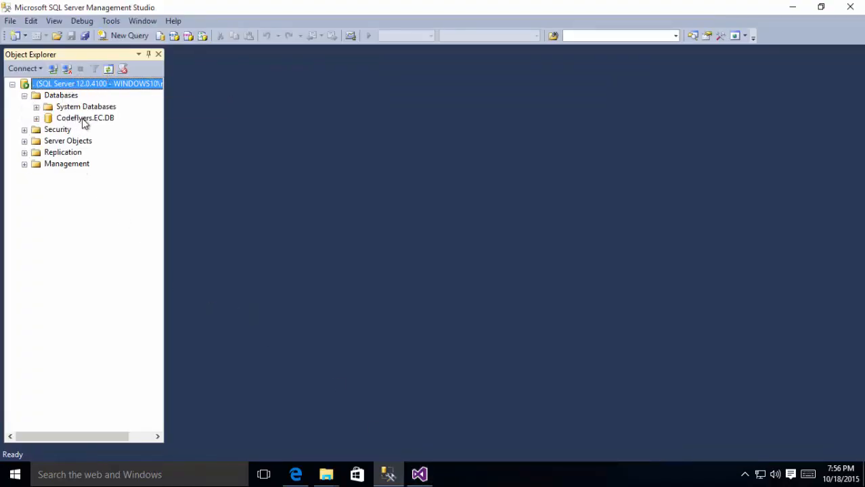
{"action": "left_click", "coordinate": [81, 121]}
{"action": "left_click", "coordinate": [36, 118]}
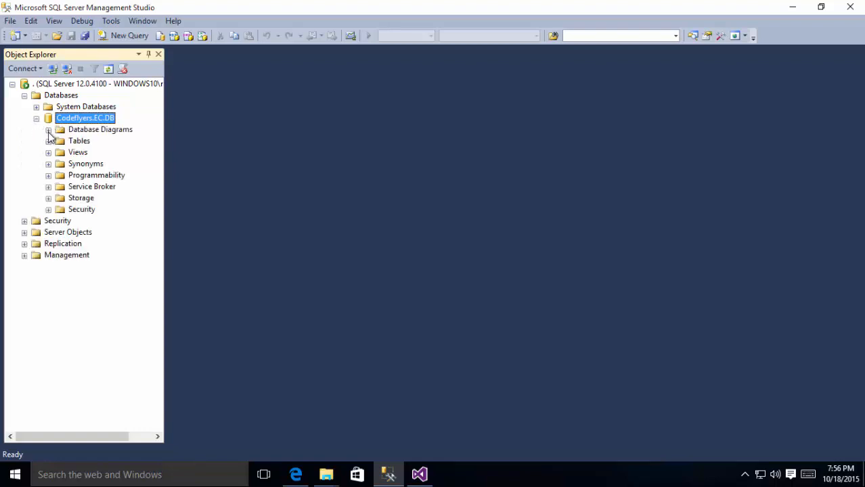
{"action": "left_click", "coordinate": [48, 141]}
{"action": "left_click", "coordinate": [100, 178]}
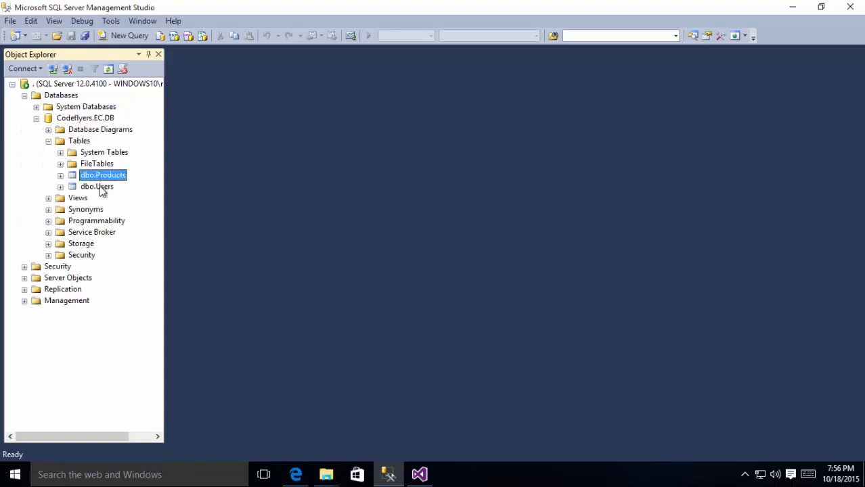
{"action": "left_click", "coordinate": [60, 175]}
{"action": "left_click", "coordinate": [60, 176]}
{"action": "left_click", "coordinate": [420, 476]}
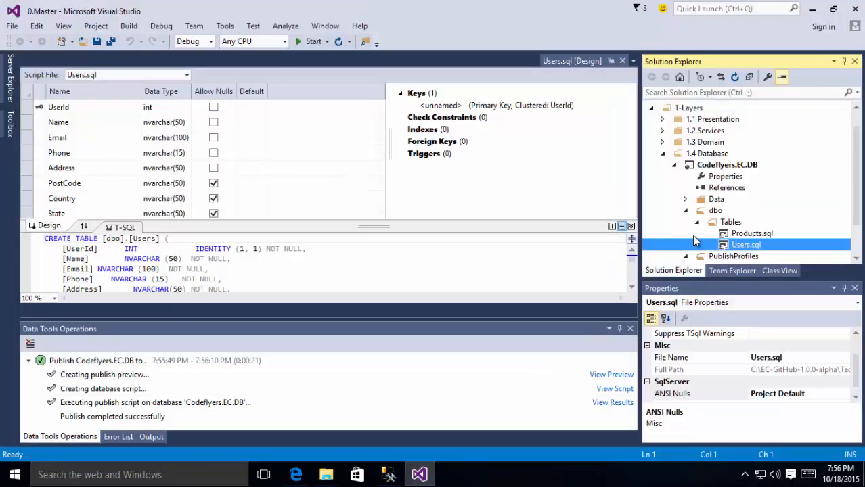
Step: Open the Insert_Products.sql script from the Data folder
{"action": "left_click", "coordinate": [686, 211]}
{"action": "left_click", "coordinate": [685, 199]}
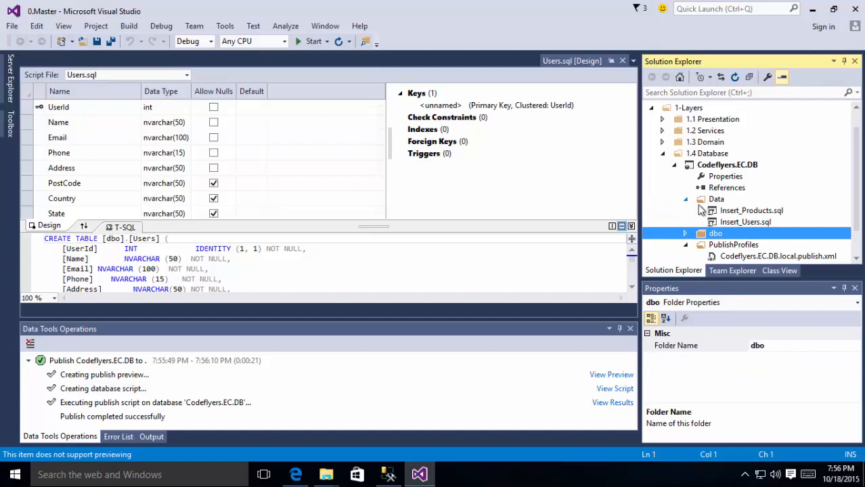
{"action": "double_click", "coordinate": [760, 212]}
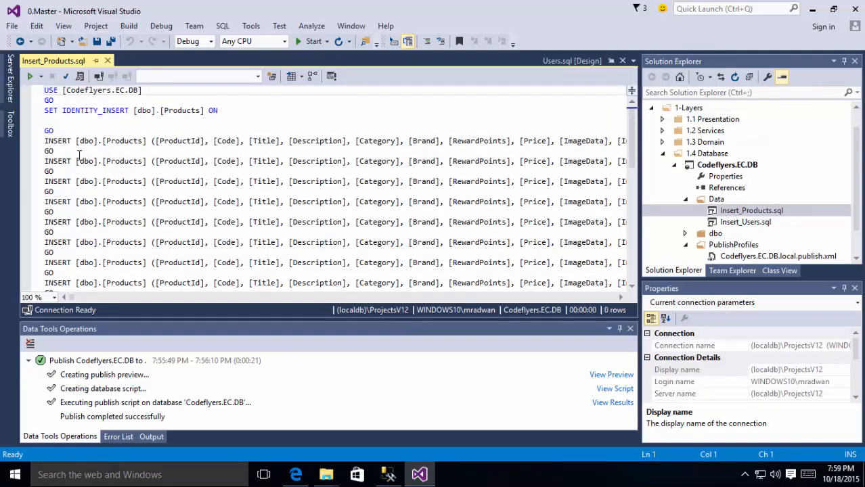
Step: Add a Server Explorer data connection to Codeflyers.EC.DB on server '.'
{"action": "left_click", "coordinate": [10, 94]}
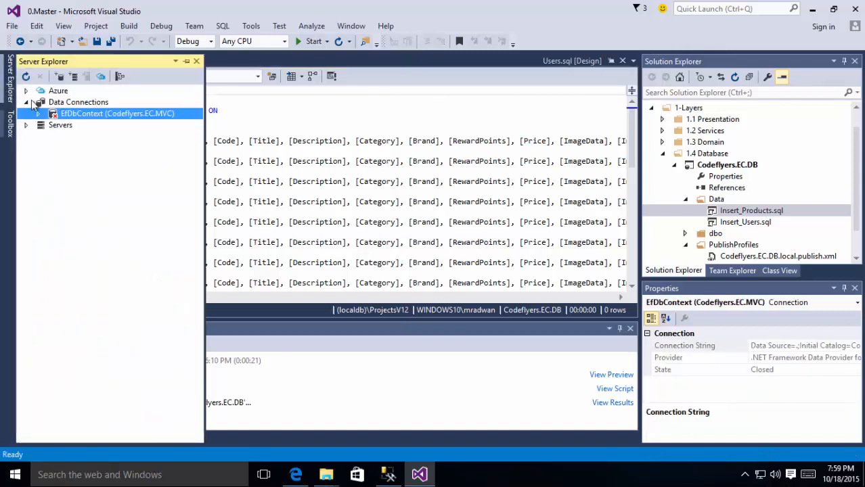
{"action": "right_click", "coordinate": [58, 103]}
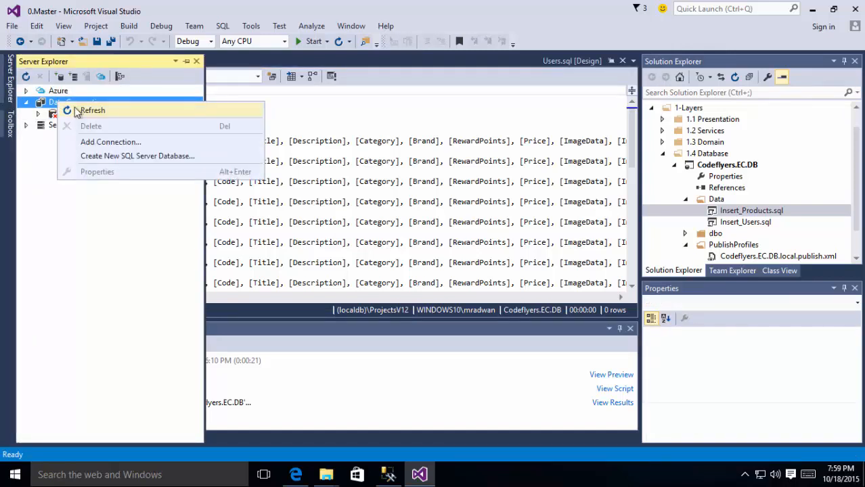
{"action": "left_click", "coordinate": [94, 143]}
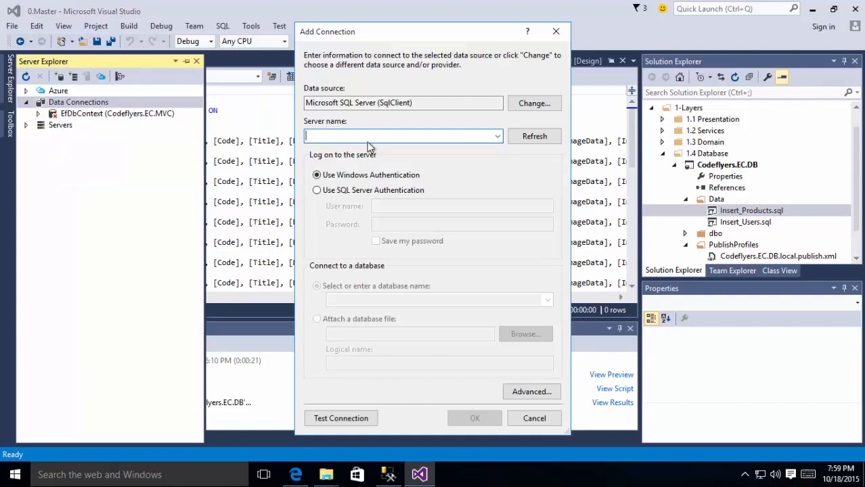
{"action": "type", "text": "."}
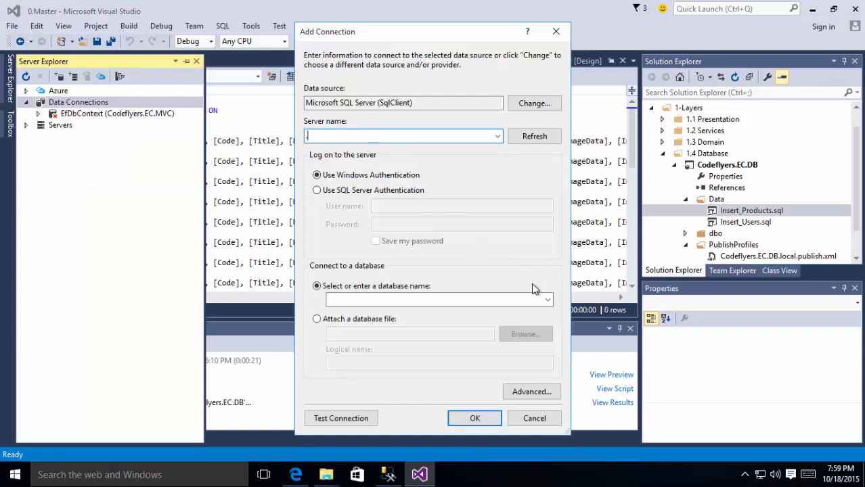
{"action": "left_click", "coordinate": [548, 301]}
{"action": "left_click", "coordinate": [378, 314]}
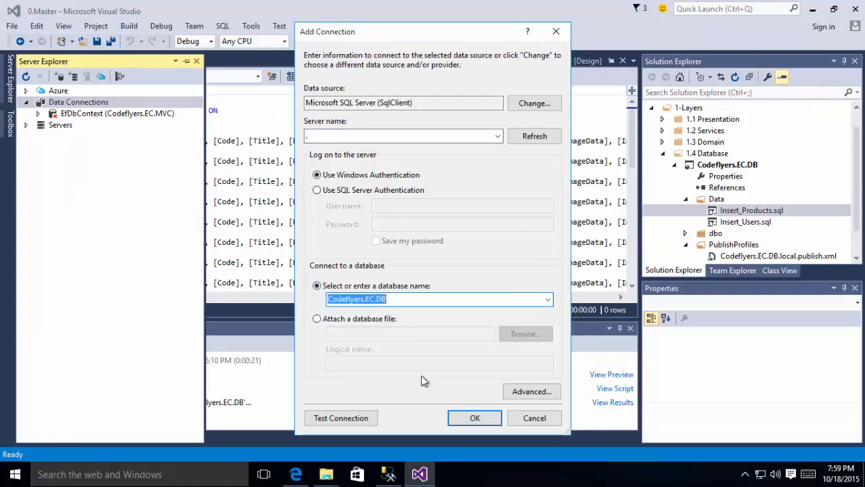
{"action": "left_click", "coordinate": [463, 419]}
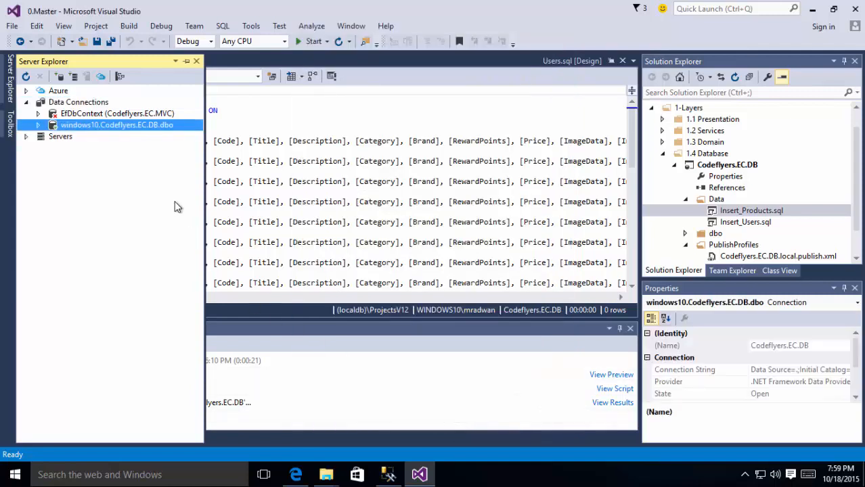
{"action": "left_click", "coordinate": [242, 124]}
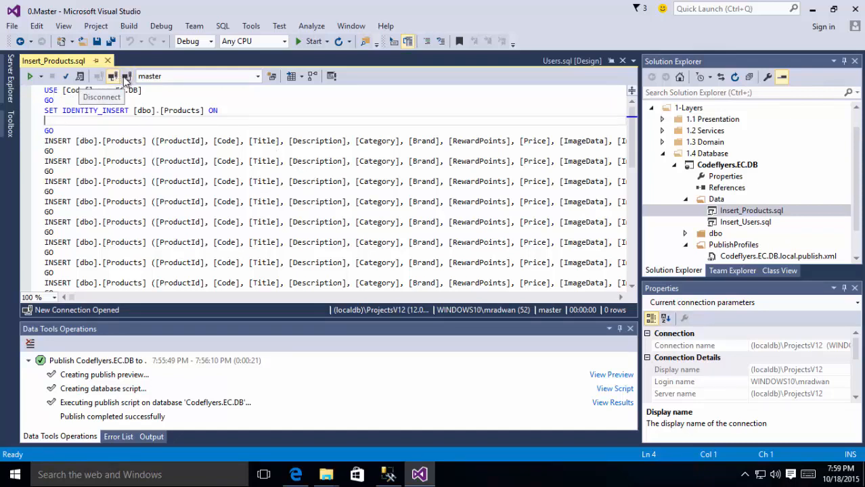
Step: Connect the Insert_Products.sql script to the local server '.'
{"action": "left_click", "coordinate": [126, 76]}
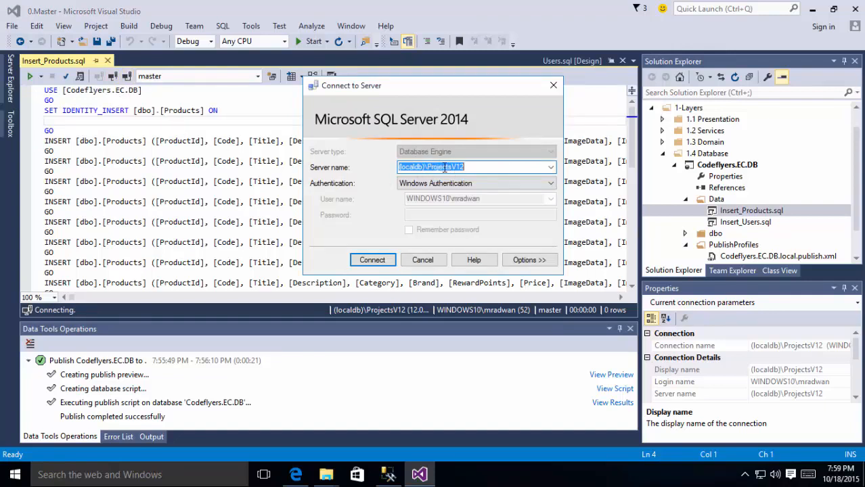
{"action": "left_click", "coordinate": [551, 168]}
{"action": "left_click", "coordinate": [467, 188]}
{"action": "left_click", "coordinate": [477, 285]}
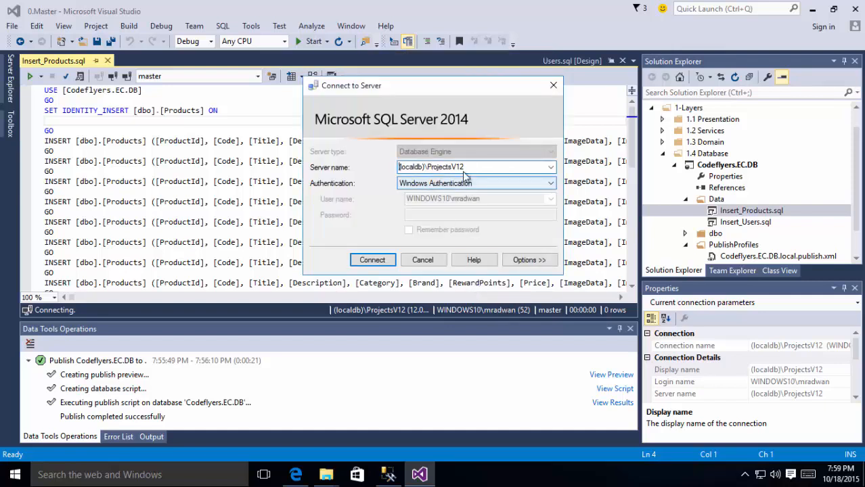
{"action": "left_click_drag", "start_coordinate": [480, 167], "coordinate": [295, 168]}
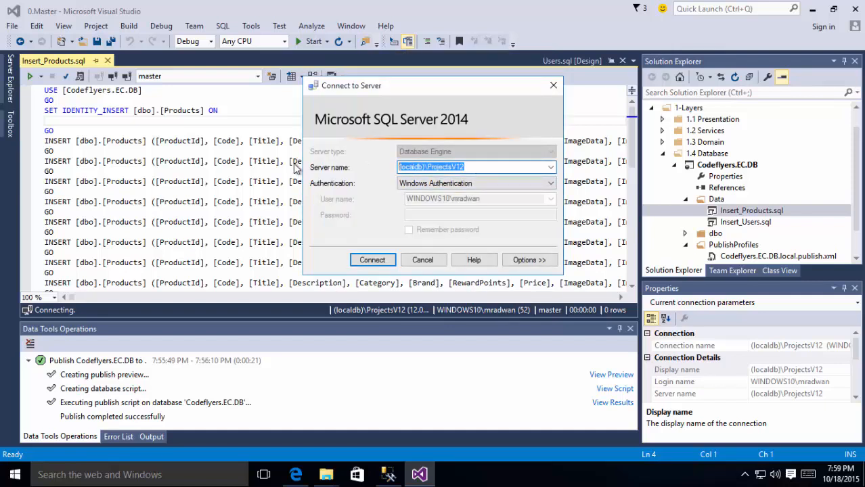
{"action": "type", "text": "."}
{"action": "left_click", "coordinate": [370, 262]}
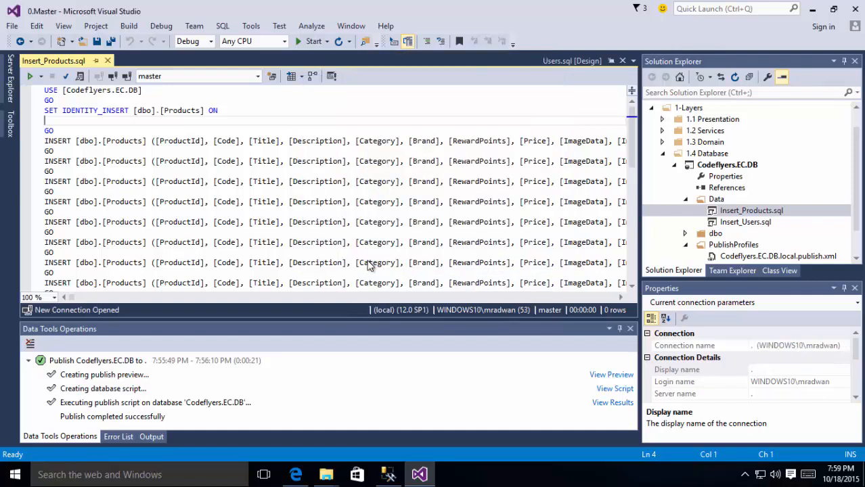
{"action": "left_click", "coordinate": [130, 80]}
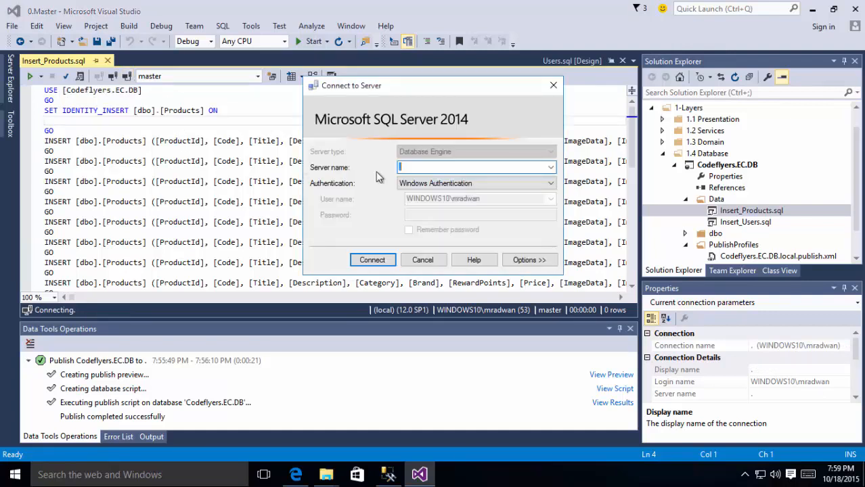
{"action": "left_click", "coordinate": [389, 263]}
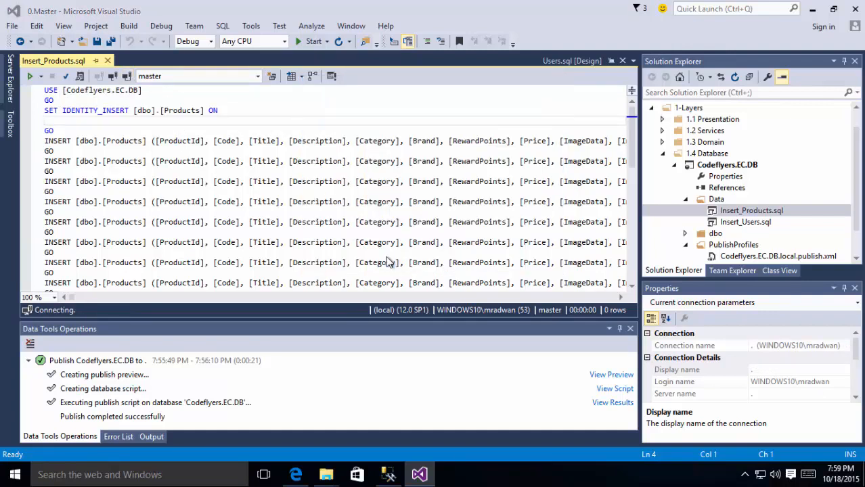
Step: Choose Codeflyers.EC.DB as the script's target database
{"action": "left_click", "coordinate": [257, 77]}
{"action": "left_click", "coordinate": [208, 90]}
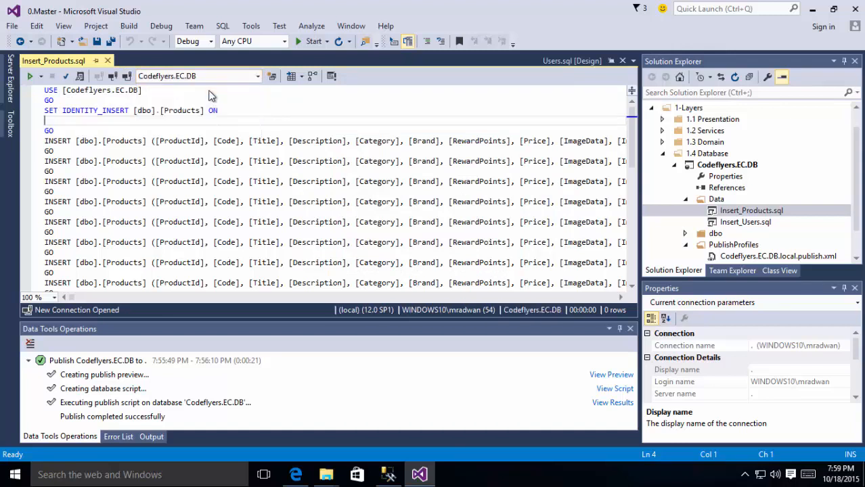
{"action": "left_click", "coordinate": [209, 160]}
Step: Execute Insert_Products.sql twice until each insert reports 1 row affected
{"action": "left_click", "coordinate": [65, 76]}
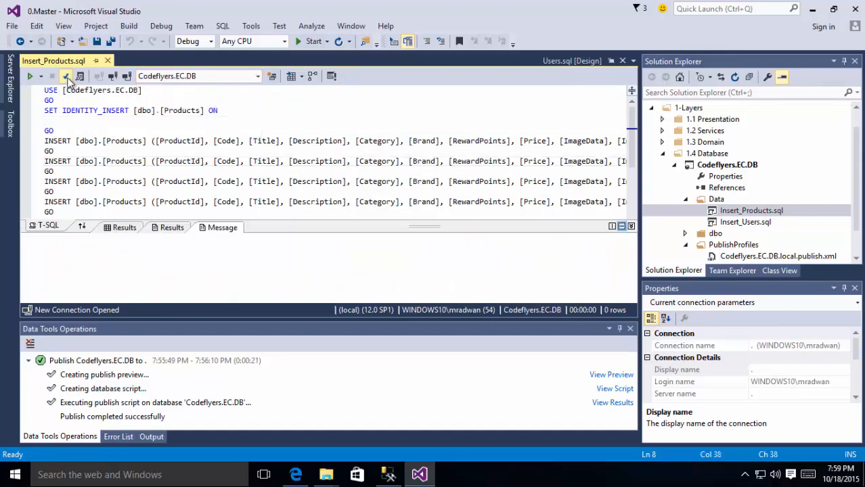
{"action": "left_click_drag", "start_coordinate": [195, 241], "coordinate": [100, 239]}
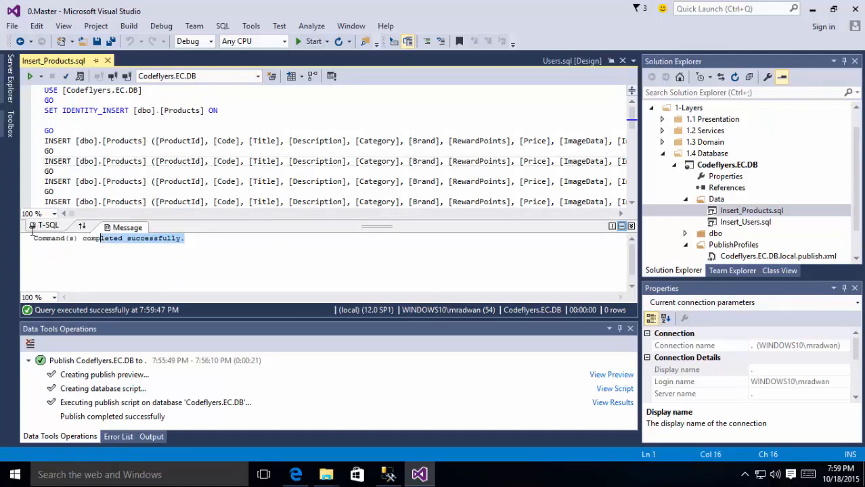
{"action": "left_click", "coordinate": [31, 77]}
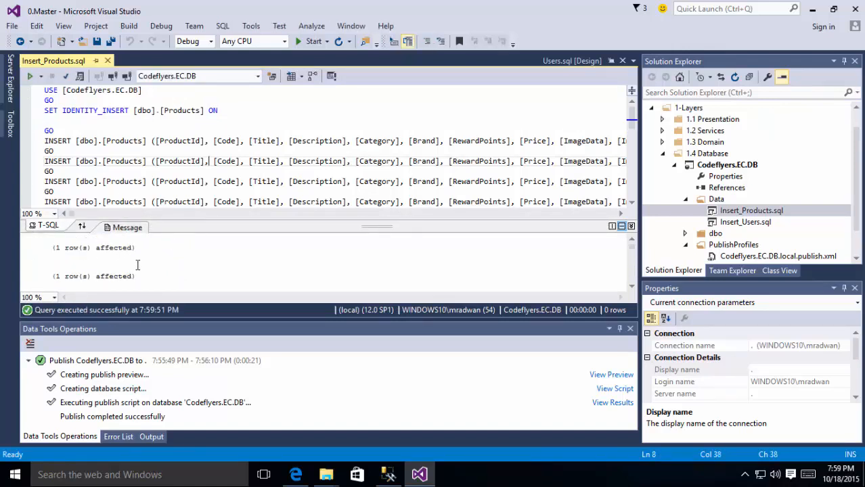
{"action": "scroll", "coordinate": [185, 203], "scroll_direction": "down", "scroll_amount": 1}
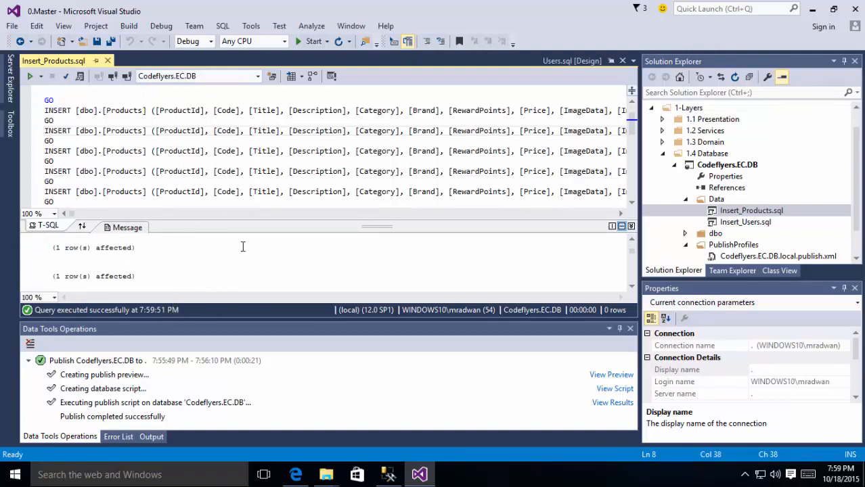
Step: In SSMS, run Select Top 1000 Rows on dbo.Products to see the 15 products
{"action": "left_click", "coordinate": [387, 474]}
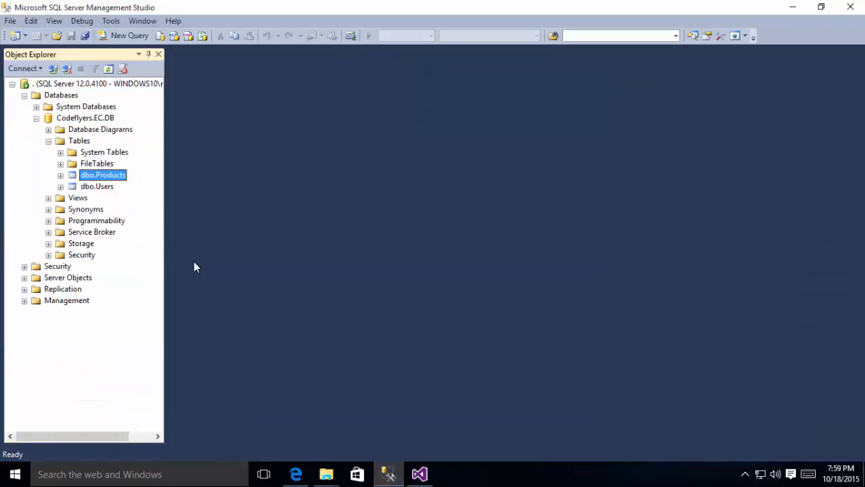
{"action": "right_click", "coordinate": [111, 174]}
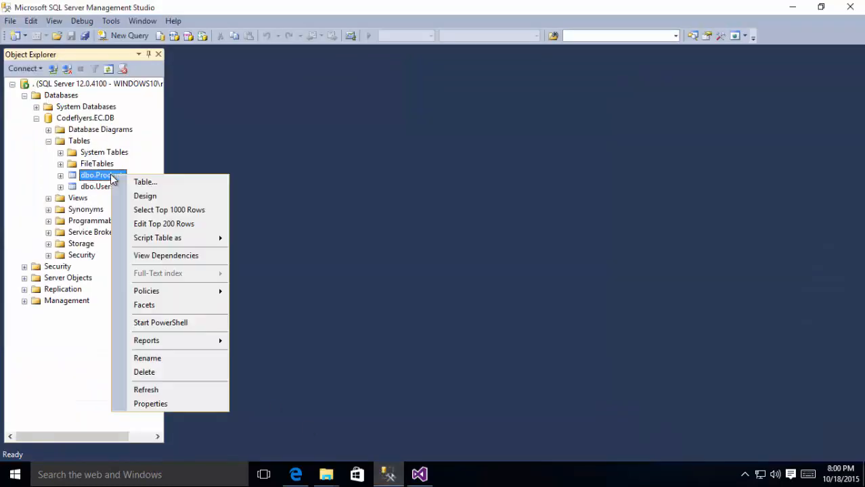
{"action": "left_click", "coordinate": [172, 197]}
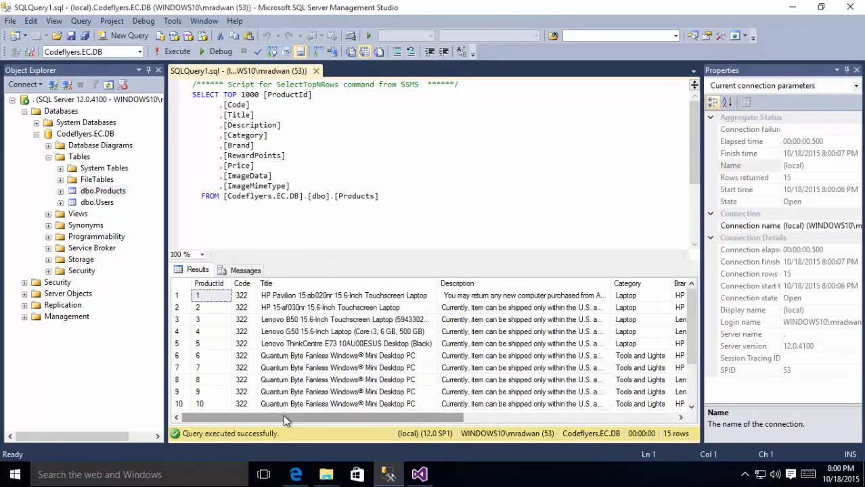
{"action": "mouse_move", "coordinate": [283, 416]}
{"action": "left_mouse_down"}
{"action": "mouse_move", "coordinate": [525, 410]}
{"action": "mouse_move", "coordinate": [281, 402]}
{"action": "left_mouse_up"}
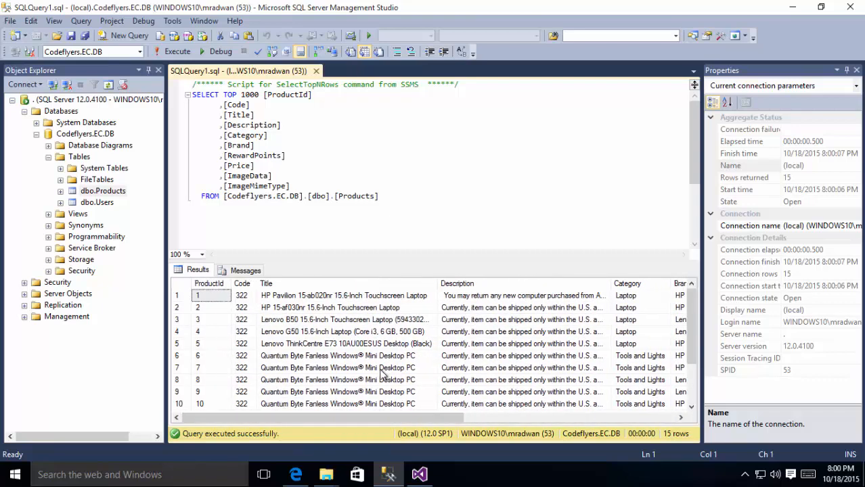
Step: Set Codeflyers.EC.MVC under 1.1 Presentation > Web as the startup project
{"action": "left_click", "coordinate": [420, 476]}
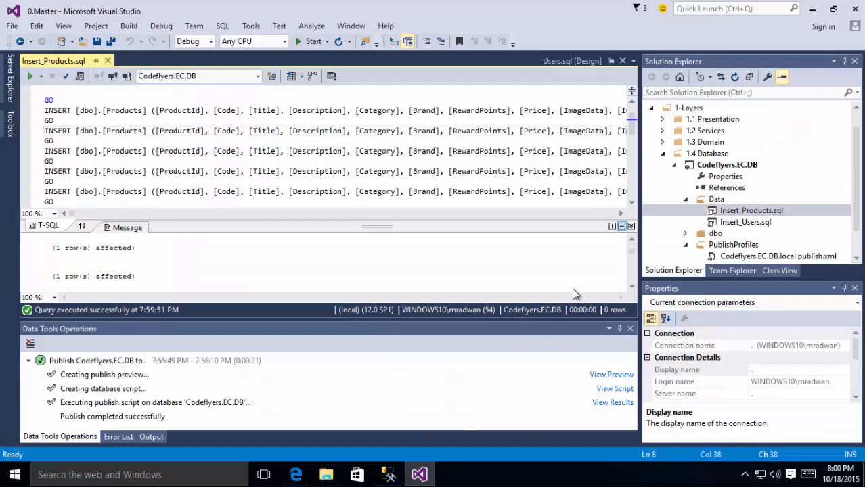
{"action": "left_click", "coordinate": [663, 153]}
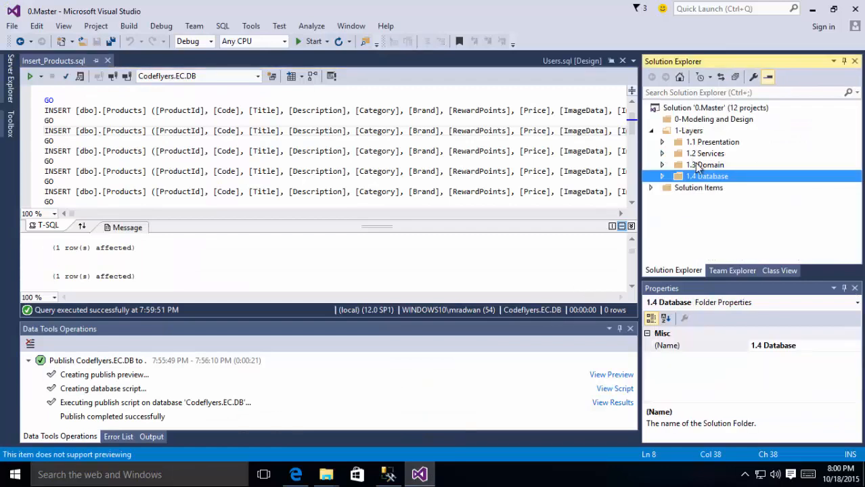
{"action": "left_click", "coordinate": [663, 142]}
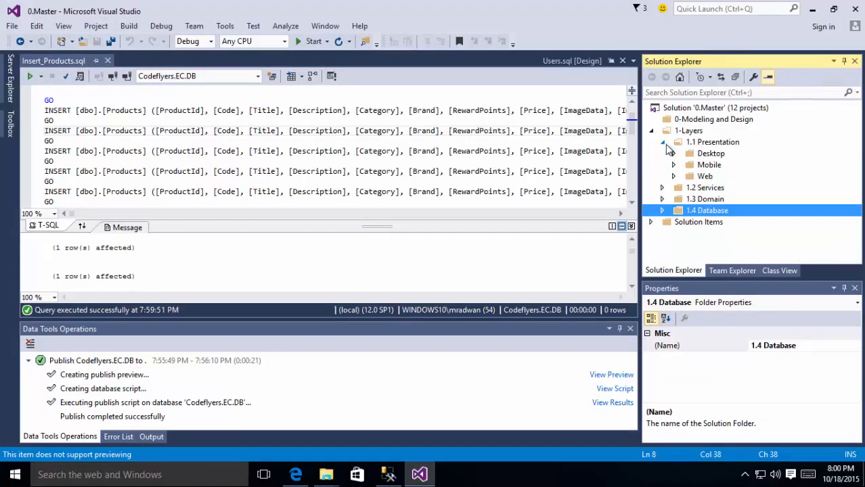
{"action": "left_click", "coordinate": [674, 176]}
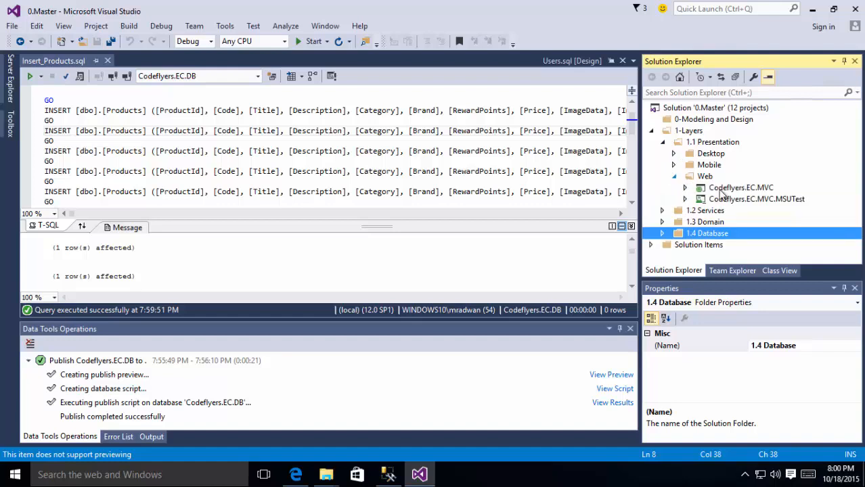
{"action": "left_click", "coordinate": [749, 191]}
{"action": "right_click", "coordinate": [750, 191]}
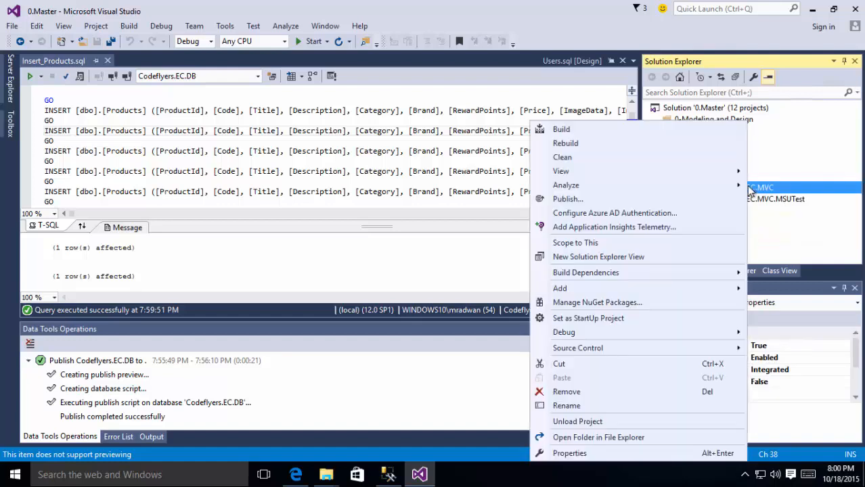
{"action": "left_click", "coordinate": [794, 188]}
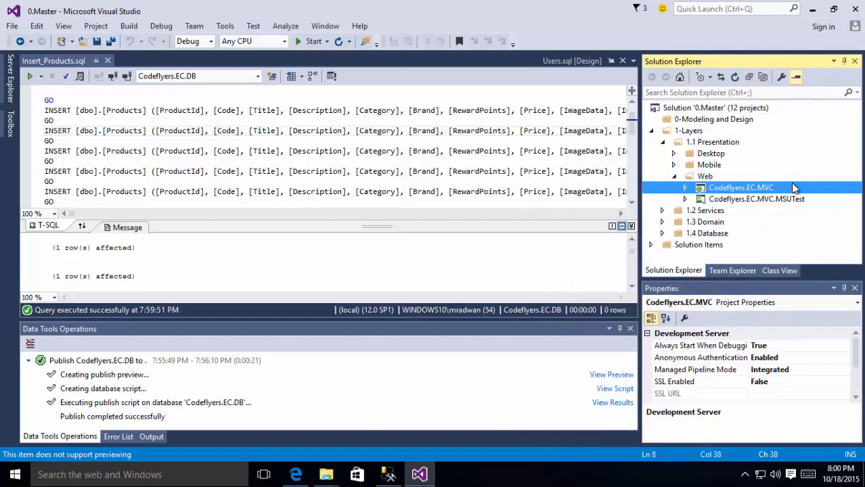
{"action": "right_click", "coordinate": [755, 190]}
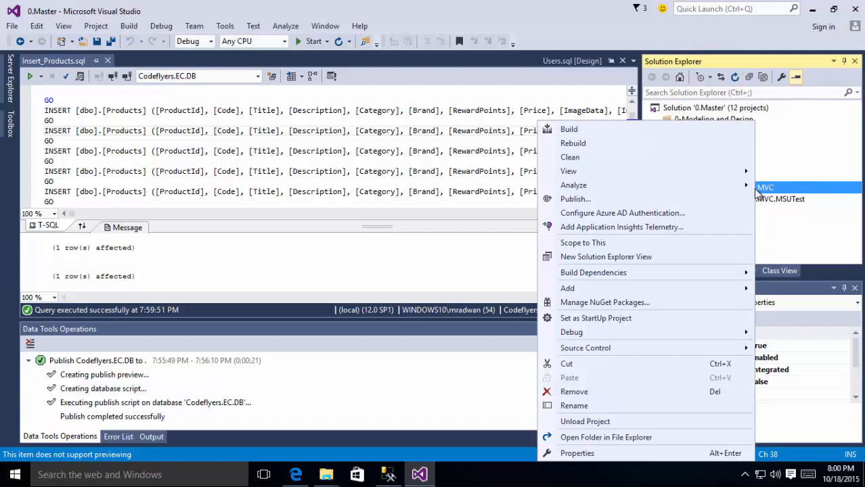
{"action": "left_click", "coordinate": [596, 318]}
Step: Launch the web store in Microsoft Edge at localhost:6749
{"action": "left_click", "coordinate": [731, 200]}
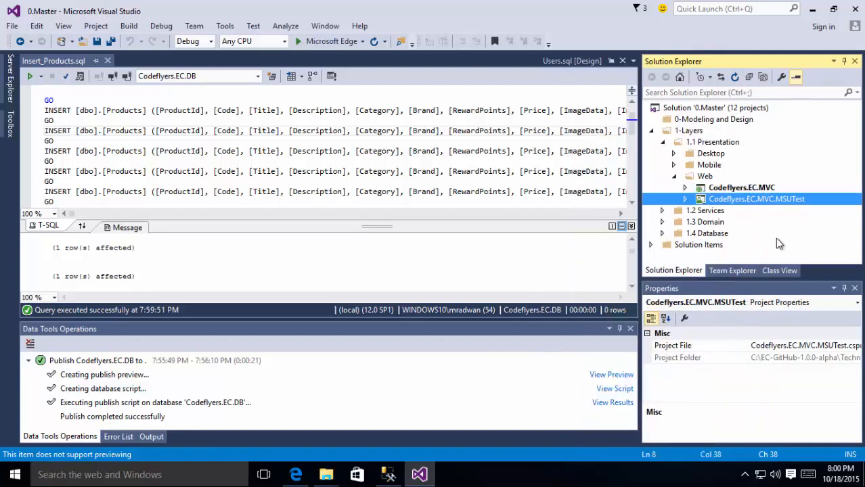
{"action": "left_click", "coordinate": [722, 212]}
{"action": "left_click", "coordinate": [744, 189]}
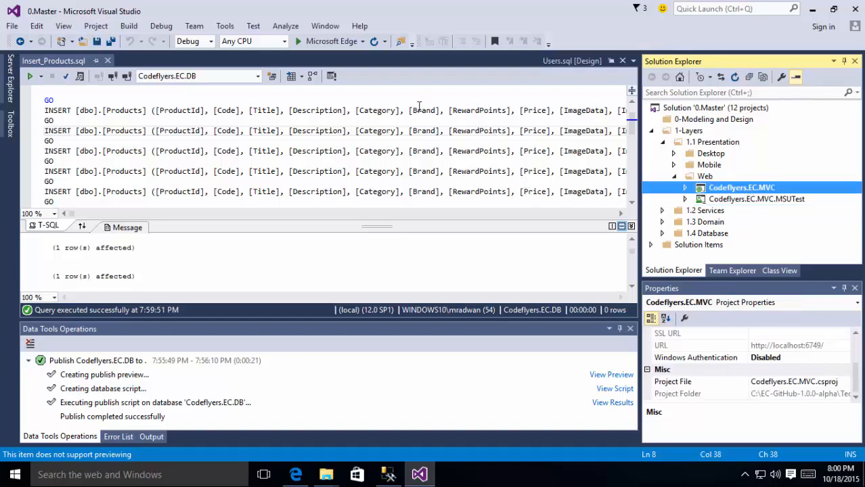
{"action": "left_click", "coordinate": [323, 42]}
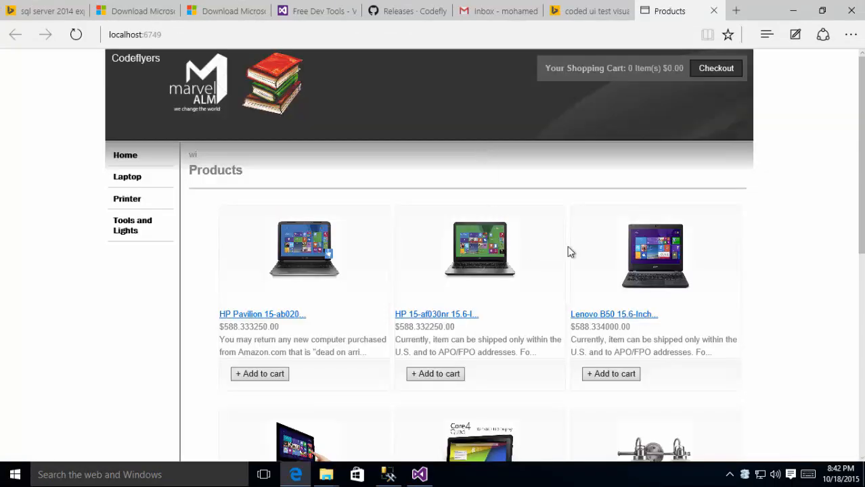
Step: Browse the Printer and Tools and Lights categories, then return to Home
{"action": "scroll", "coordinate": [585, 241], "scroll_direction": "down", "scroll_amount": 5}
{"action": "scroll", "coordinate": [585, 241], "scroll_direction": "up", "scroll_amount": 5}
{"action": "scroll", "coordinate": [455, 225], "scroll_direction": "down", "scroll_amount": 5}
{"action": "scroll", "coordinate": [455, 226], "scroll_direction": "up", "scroll_amount": 3}
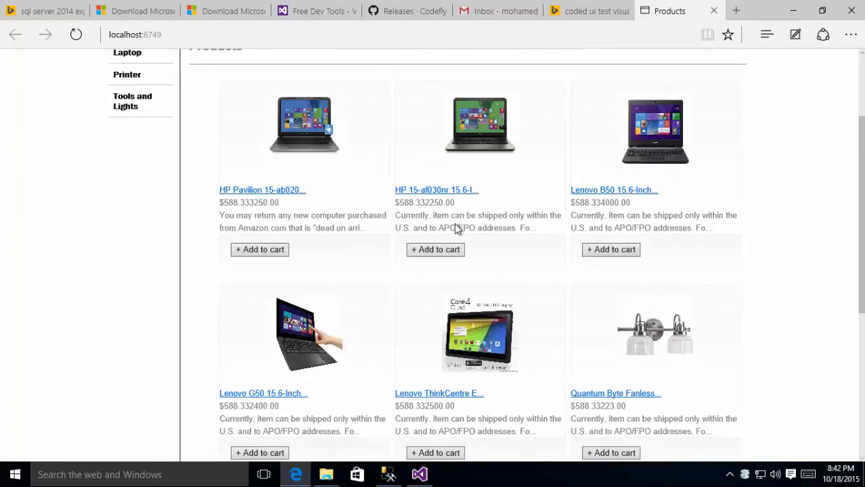
{"action": "scroll", "coordinate": [455, 229], "scroll_direction": "up", "scroll_amount": 2}
{"action": "left_click", "coordinate": [134, 139]}
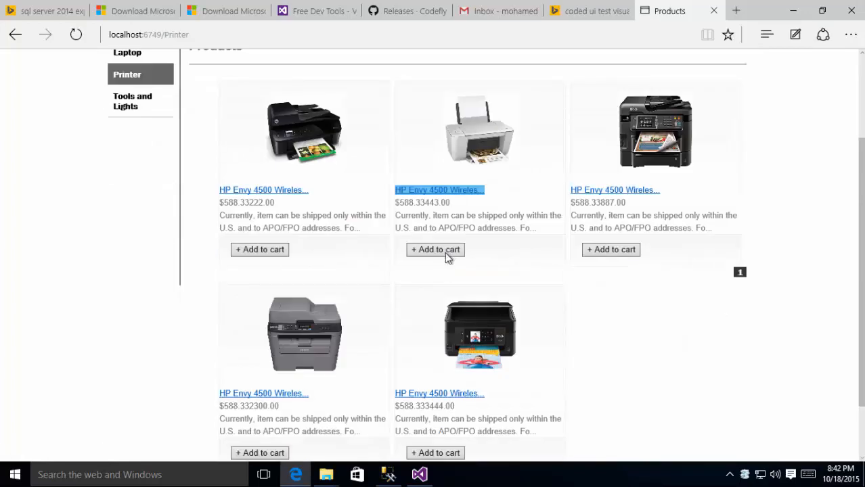
{"action": "scroll", "coordinate": [383, 253], "scroll_direction": "up", "scroll_amount": 1}
{"action": "left_click", "coordinate": [136, 166]}
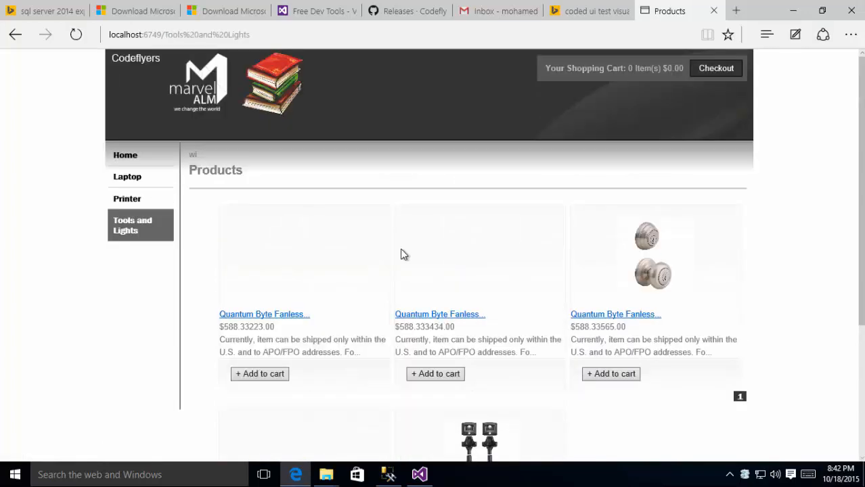
{"action": "scroll", "coordinate": [402, 253], "scroll_direction": "down", "scroll_amount": 3}
{"action": "scroll", "coordinate": [403, 254], "scroll_direction": "up", "scroll_amount": 3}
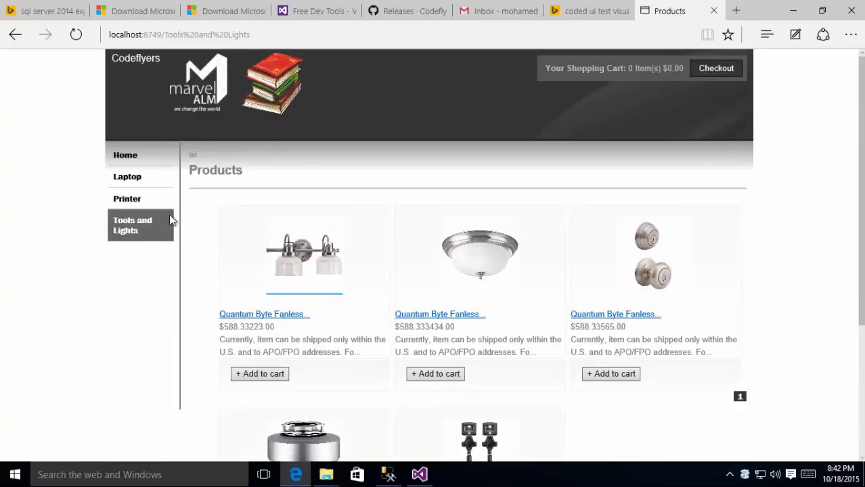
{"action": "left_click", "coordinate": [144, 160]}
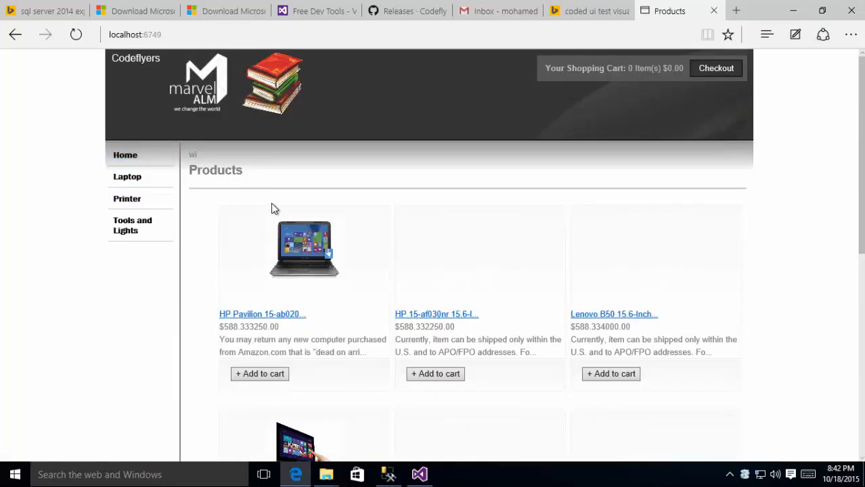
Step: Go to the localhost:6749/product/list page
{"action": "left_click", "coordinate": [197, 34]}
{"action": "left_click", "coordinate": [220, 34]}
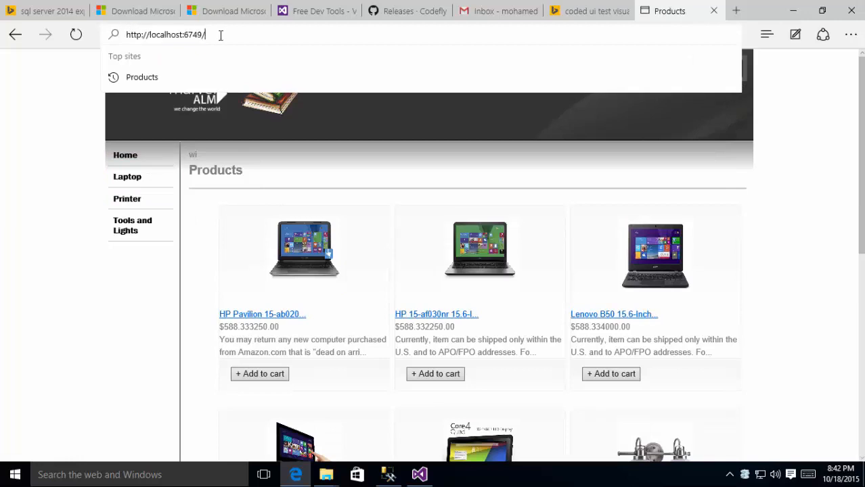
{"action": "type", "text": "product/items"}
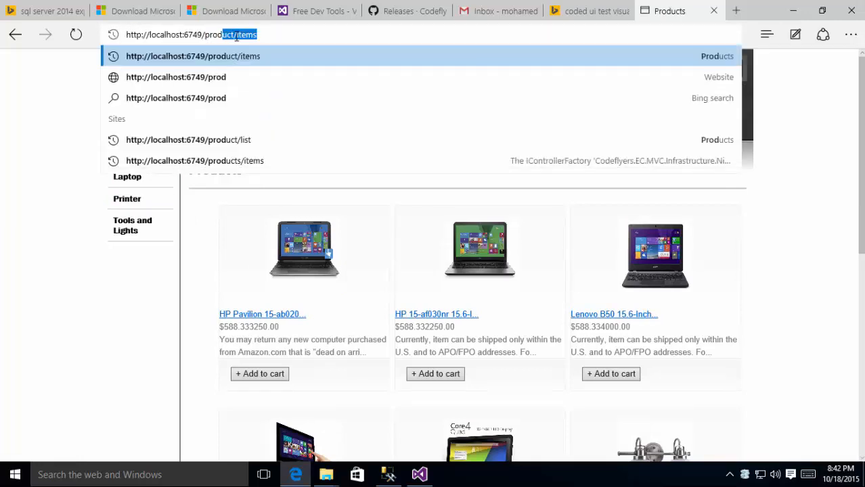
{"action": "key", "text": "BackSpace"}
{"action": "key", "text": "BackSpace"}
{"action": "key", "text": "BackSpace"}
{"action": "key", "text": "BackSpace"}
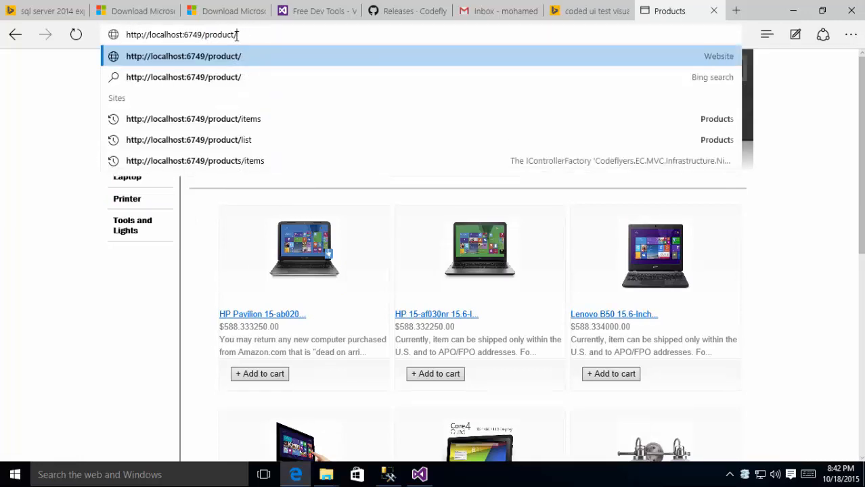
{"action": "type", "text": "lis"}
{"action": "key", "text": "Return"}
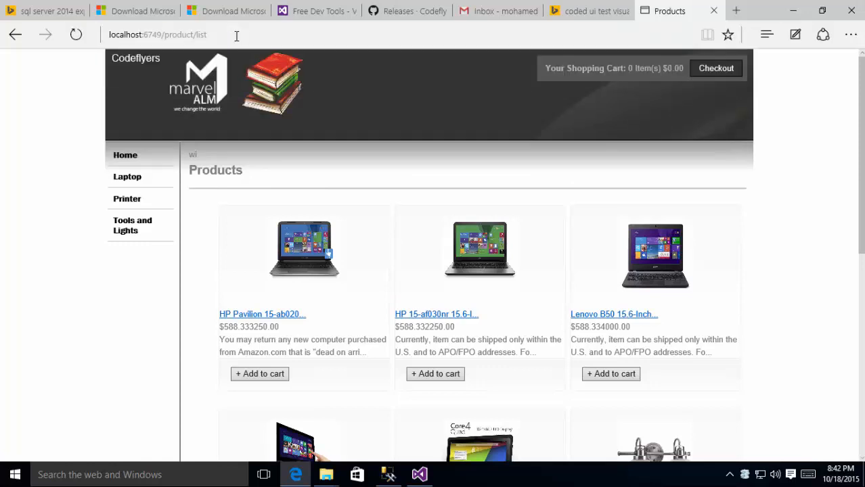
Step: Load the localhost:6749/product/items page
{"action": "left_click_drag", "start_coordinate": [199, 38], "coordinate": [222, 35]}
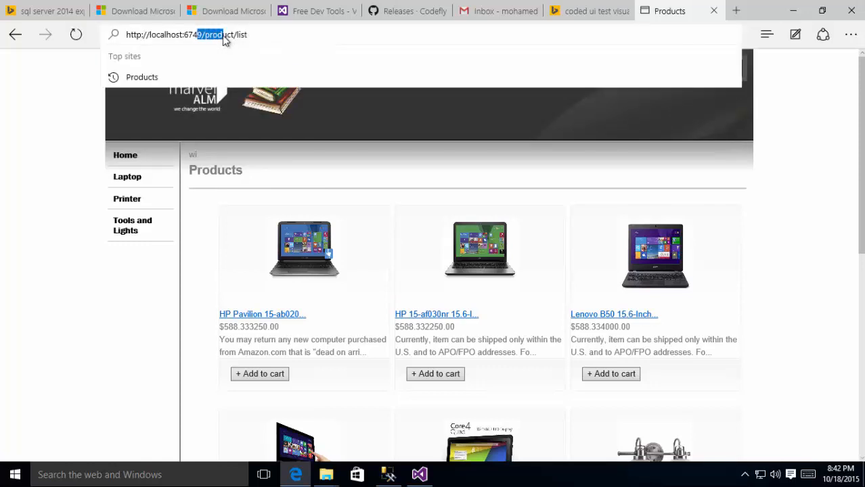
{"action": "left_click", "coordinate": [237, 35]}
{"action": "left_click", "coordinate": [239, 35]}
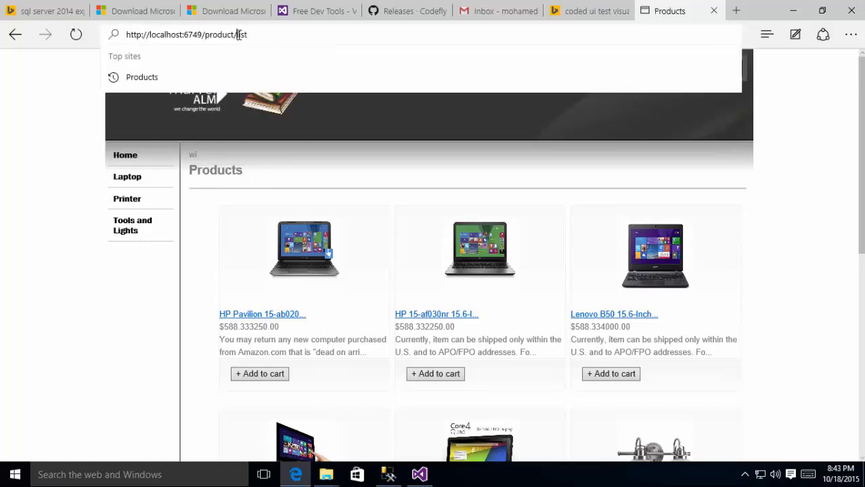
{"action": "type", "text": "items"}
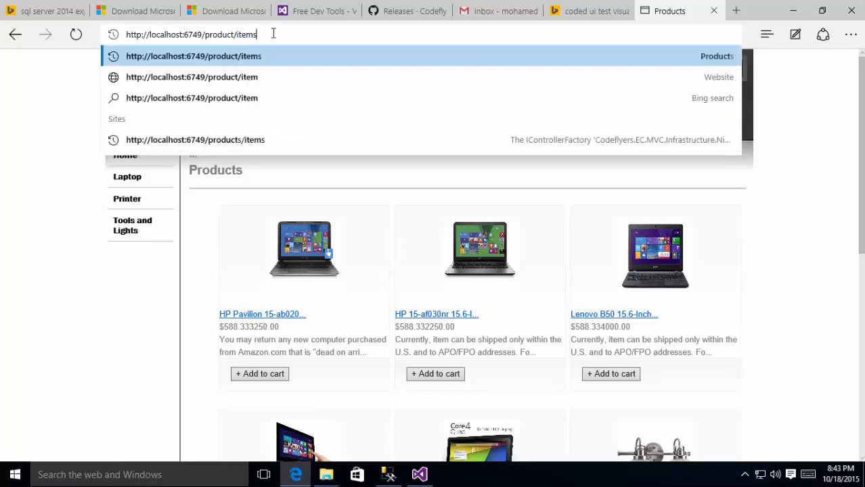
{"action": "key", "text": "Return"}
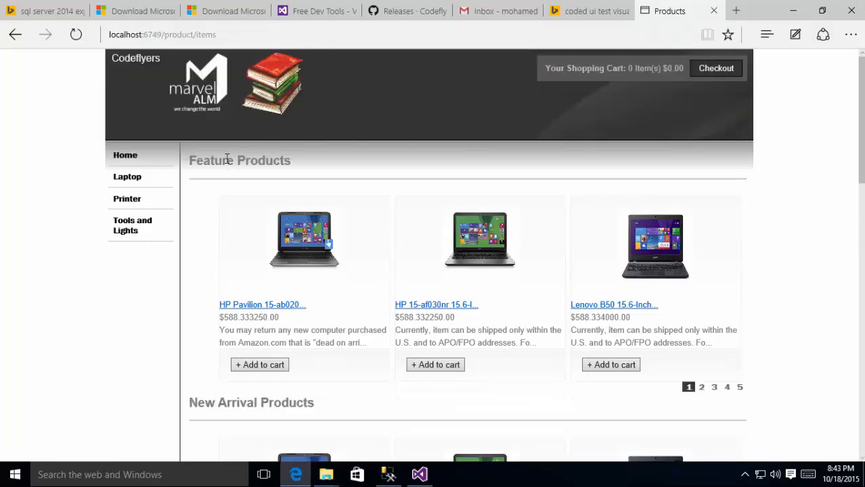
Step: Scroll through the items page, highlighting the New Arrival Products heading
{"action": "left_click_drag", "start_coordinate": [208, 157], "coordinate": [295, 163]}
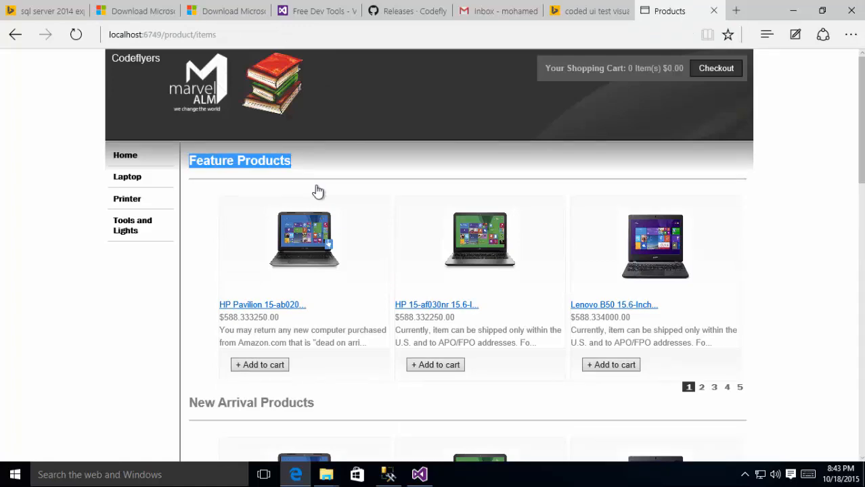
{"action": "scroll", "coordinate": [313, 188], "scroll_direction": "down", "scroll_amount": 3}
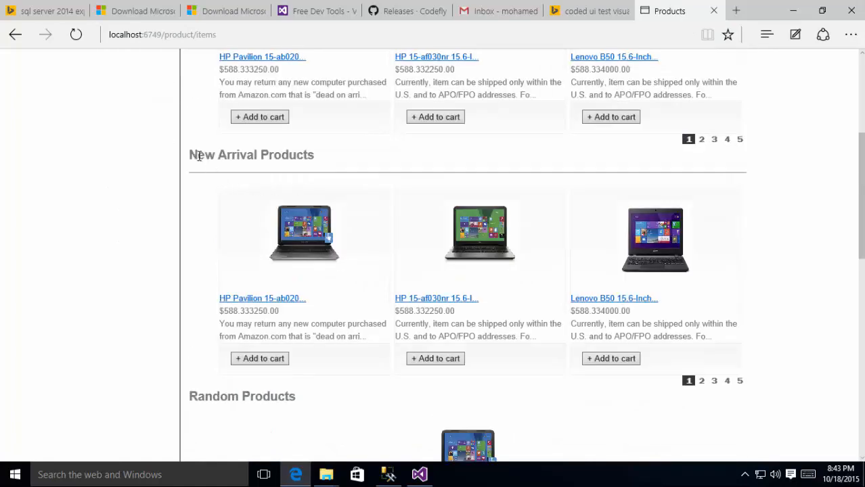
{"action": "triple_click", "coordinate": [284, 158]}
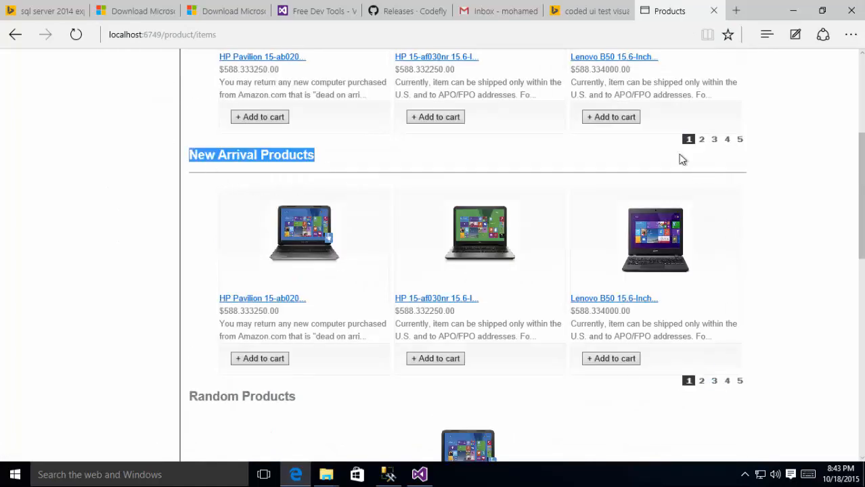
{"action": "scroll", "coordinate": [738, 180], "scroll_direction": "up", "scroll_amount": 3}
{"action": "scroll", "coordinate": [723, 218], "scroll_direction": "down", "scroll_amount": 6}
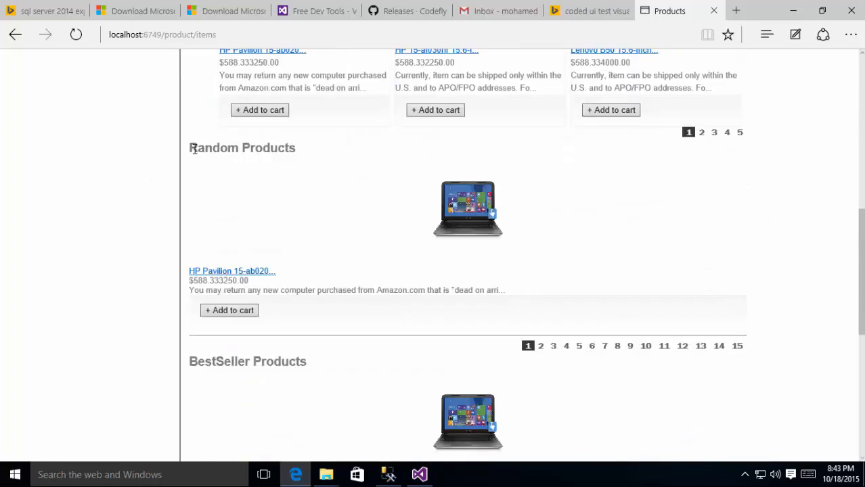
{"action": "left_click_drag", "start_coordinate": [195, 150], "coordinate": [306, 160]}
{"action": "scroll", "coordinate": [340, 212], "scroll_direction": "down", "scroll_amount": 3}
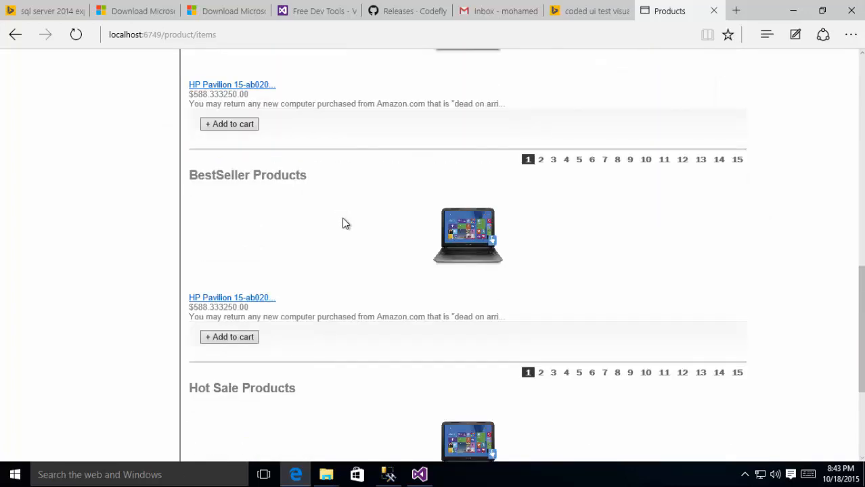
{"action": "scroll", "coordinate": [345, 223], "scroll_direction": "down", "scroll_amount": 2}
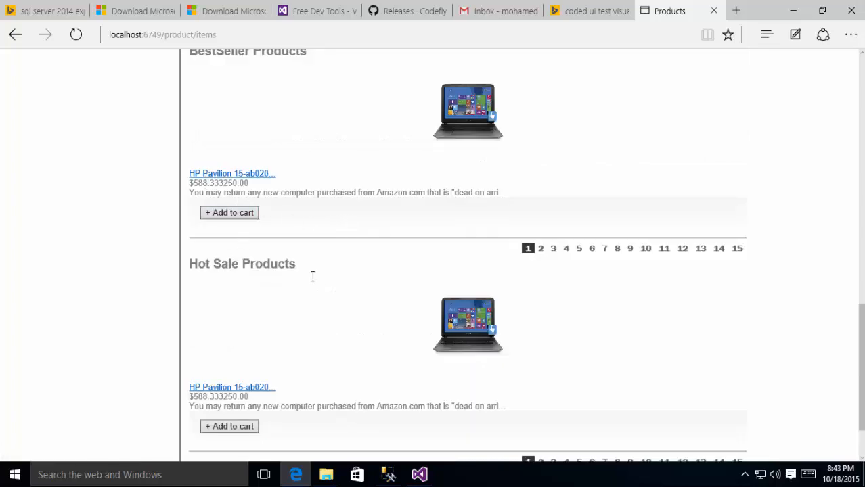
{"action": "scroll", "coordinate": [323, 276], "scroll_direction": "down", "scroll_amount": 2}
{"action": "scroll", "coordinate": [324, 275], "scroll_direction": "up", "scroll_amount": 4}
{"action": "scroll", "coordinate": [324, 276], "scroll_direction": "up", "scroll_amount": 10}
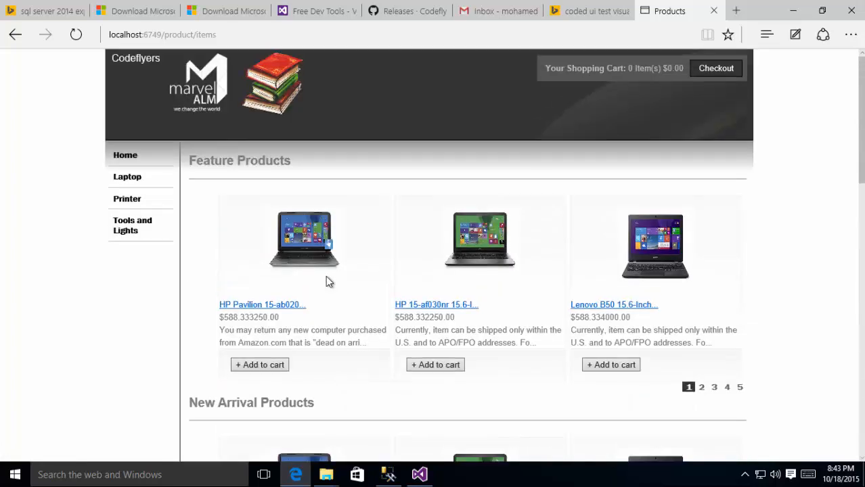
Step: Page through Feature Products to page 2, then page 3
{"action": "left_click", "coordinate": [225, 35]}
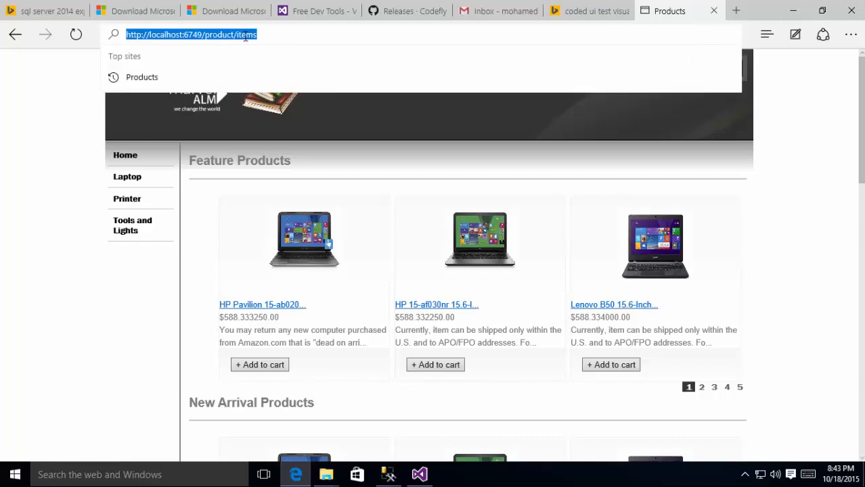
{"action": "left_click", "coordinate": [231, 35]}
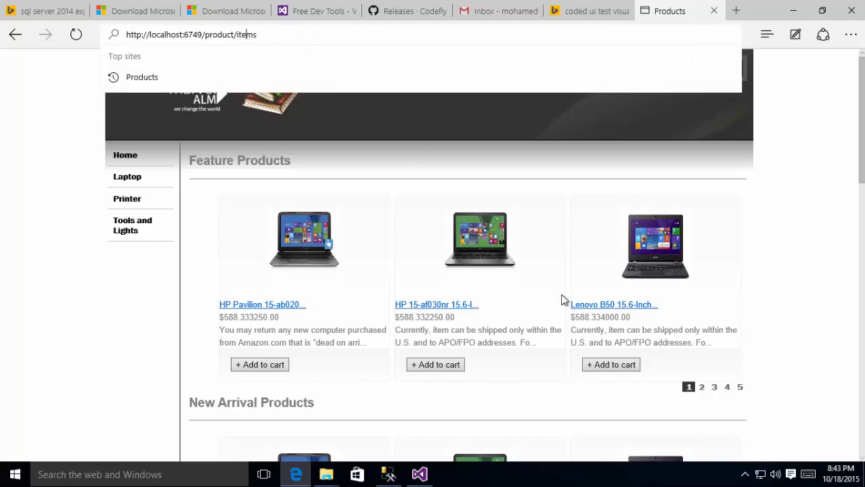
{"action": "left_click", "coordinate": [703, 389]}
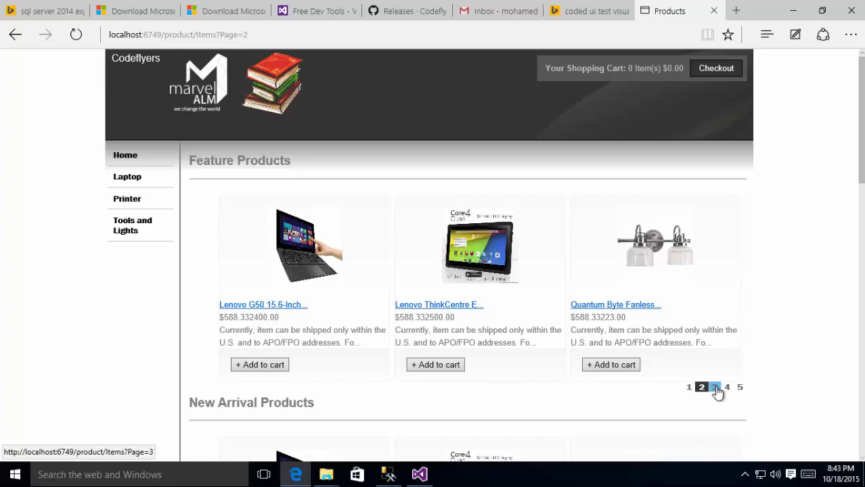
{"action": "left_click", "coordinate": [714, 387]}
{"action": "scroll", "coordinate": [743, 342], "scroll_direction": "down", "scroll_amount": 3}
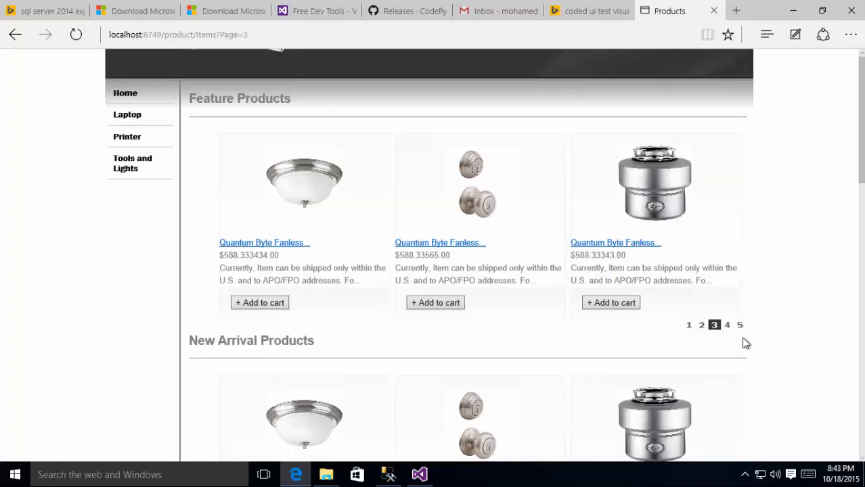
{"action": "scroll", "coordinate": [743, 342], "scroll_direction": "up", "scroll_amount": 3}
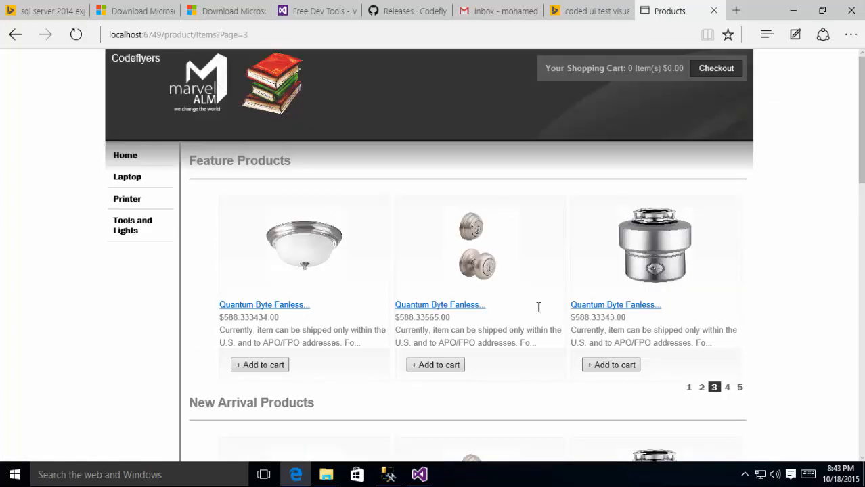
Step: From Home, add the Lenovo B50 and HP 15-af030nr laptops to the cart
{"action": "left_click", "coordinate": [122, 157]}
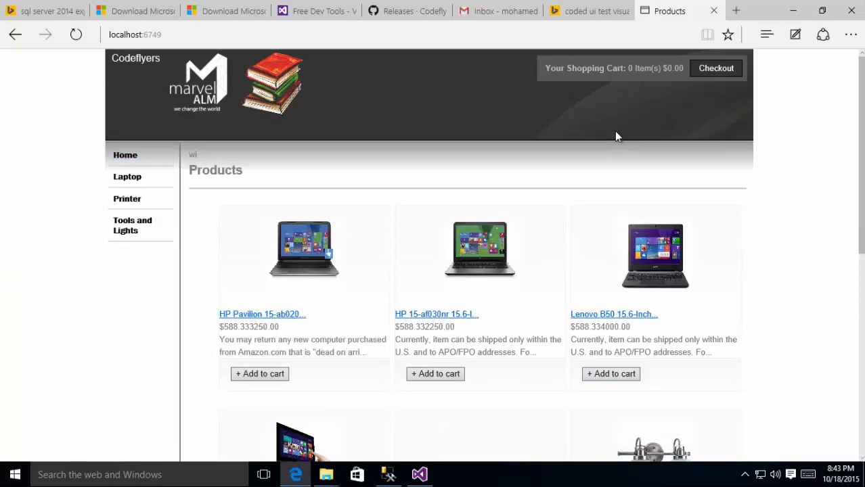
{"action": "left_click", "coordinate": [619, 377]}
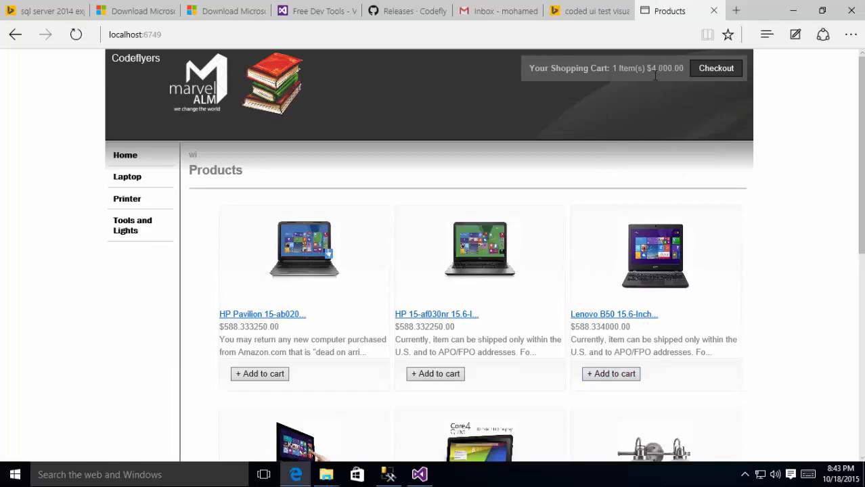
{"action": "left_click", "coordinate": [452, 376]}
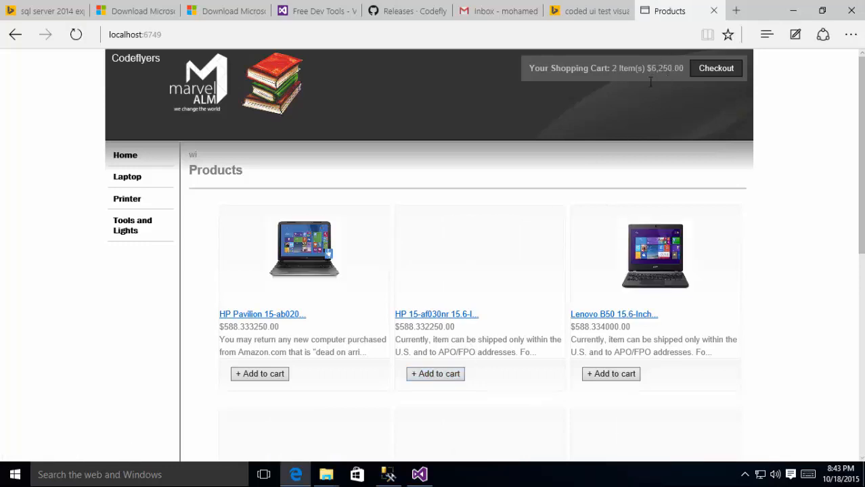
Step: Remove the Lenovo from the cart and proceed to the shipping details form
{"action": "left_click", "coordinate": [704, 73]}
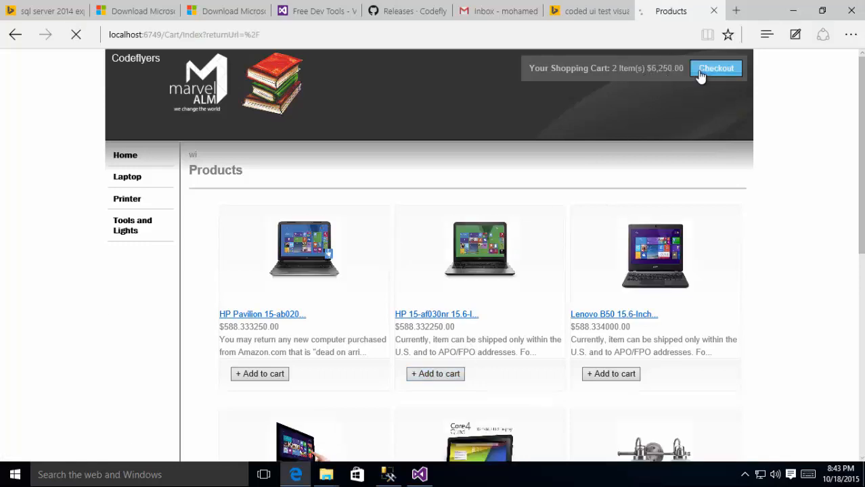
{"action": "left_click", "coordinate": [669, 202]}
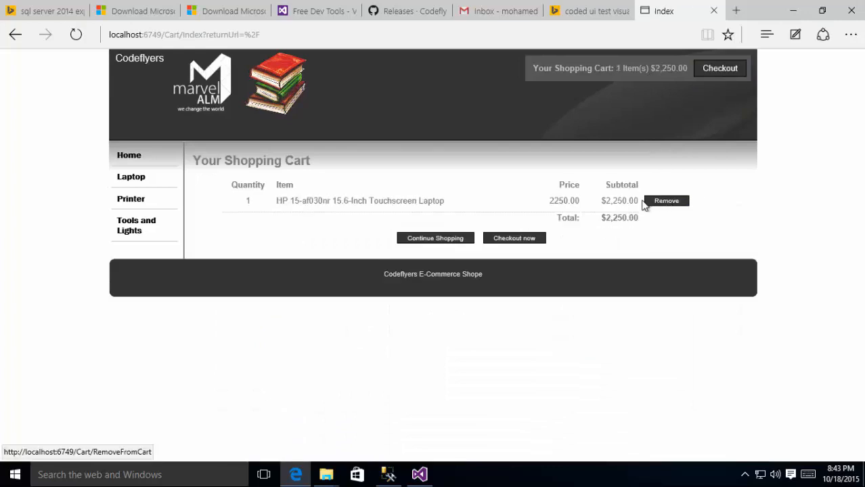
{"action": "left_click", "coordinate": [440, 241]}
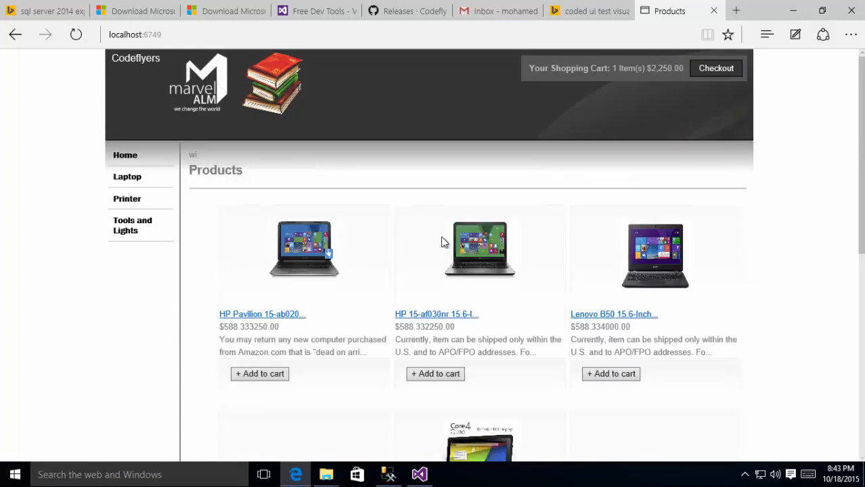
{"action": "left_click", "coordinate": [707, 73]}
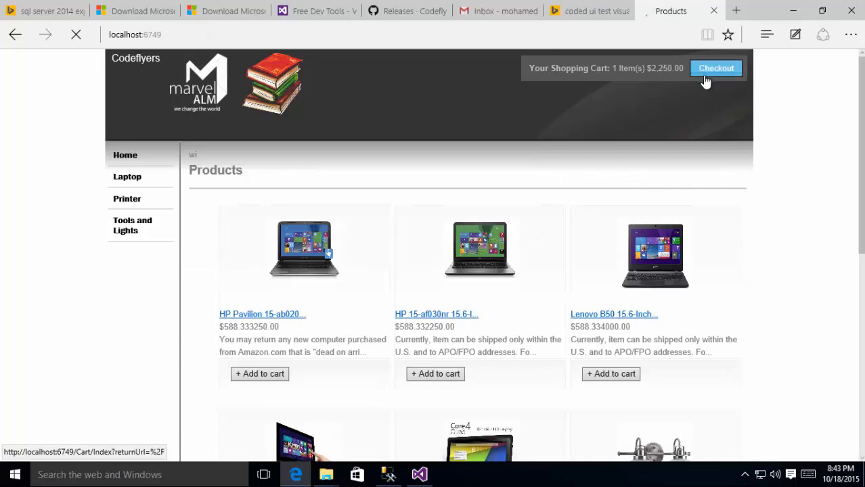
{"action": "left_click", "coordinate": [518, 240]}
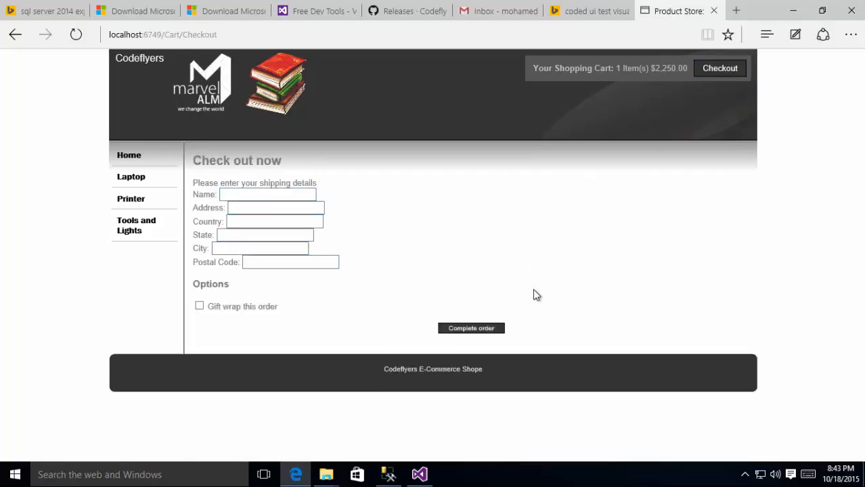
Step: Navigate to localhost:6749/admin/create
{"action": "left_click", "coordinate": [259, 34]}
{"action": "left_click_drag", "start_coordinate": [205, 34], "coordinate": [336, 38]}
{"action": "type", "text": "admin"}
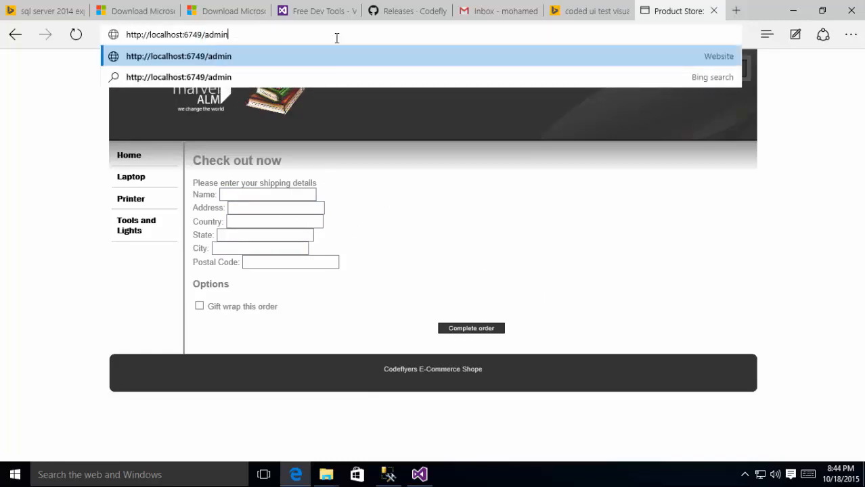
{"action": "key", "text": "Return"}
{"action": "type", "text": "create"}
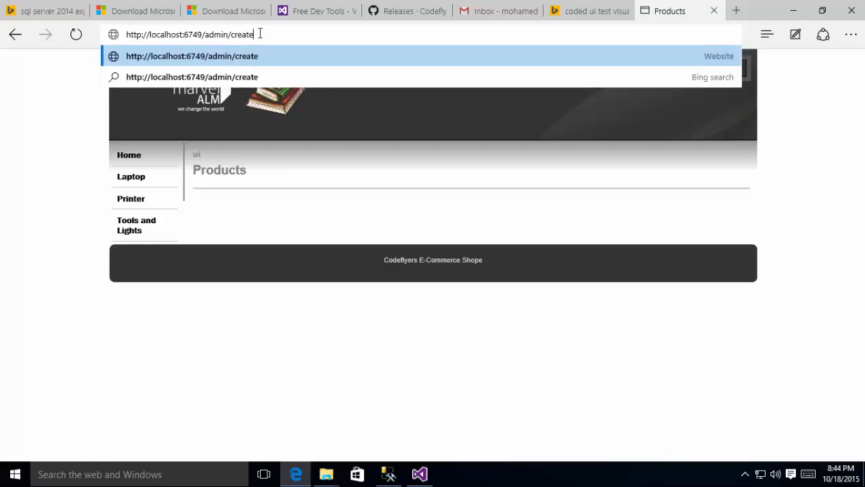
{"action": "key", "text": "Return"}
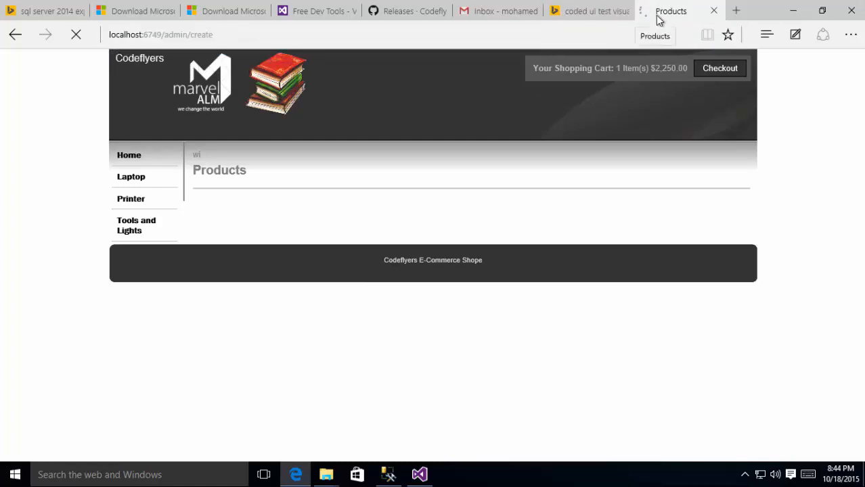
Step: Log in with the admin user name and password
{"action": "left_click", "coordinate": [162, 142]}
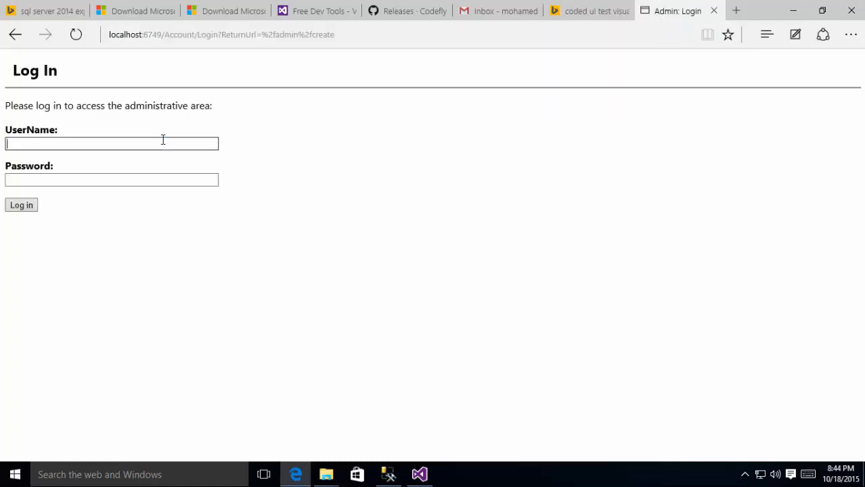
{"action": "key", "text": "Tab"}
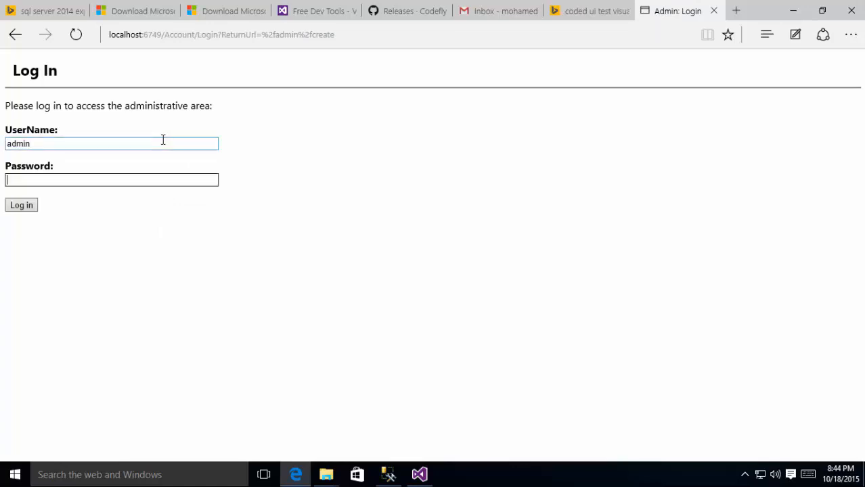
{"action": "type", "text": "se"}
{"action": "left_click", "coordinate": [26, 206]}
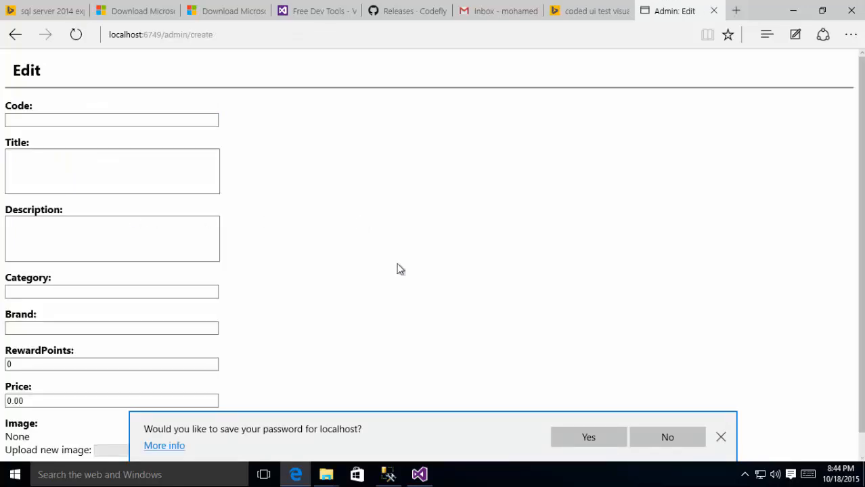
Step: Decline saving the password and cancel back to the All Products list
{"action": "left_click", "coordinate": [723, 439]}
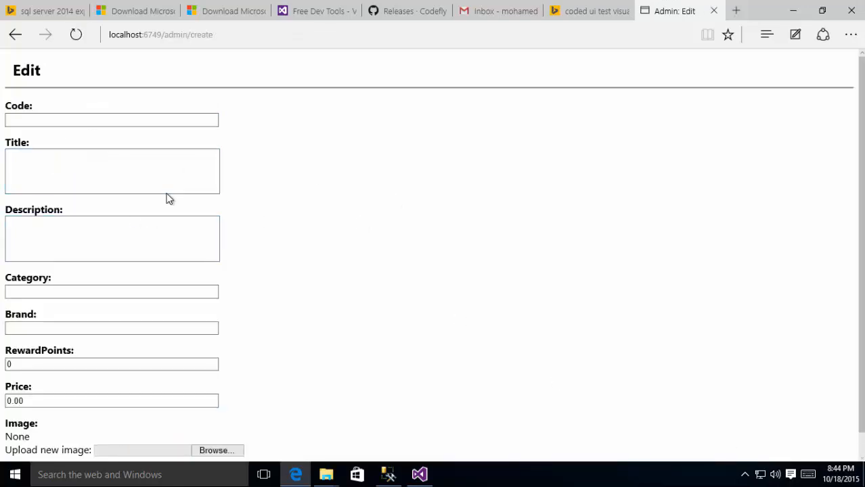
{"action": "scroll", "coordinate": [167, 197], "scroll_direction": "down", "scroll_amount": 1}
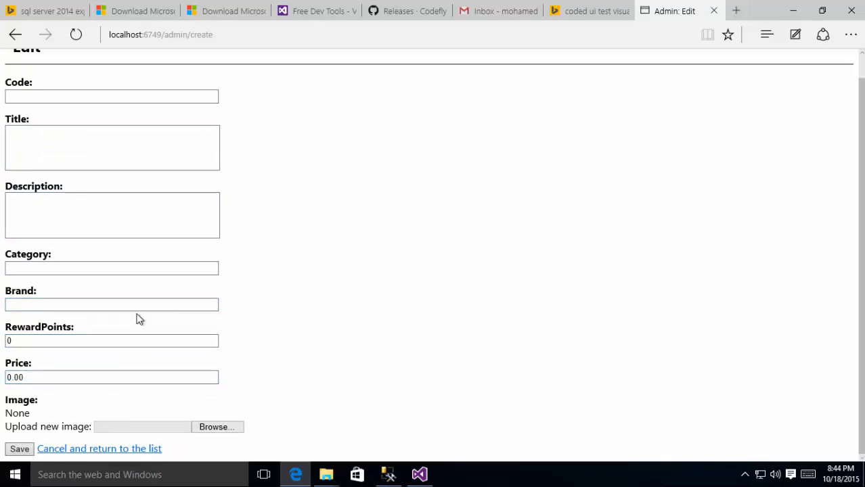
{"action": "scroll", "coordinate": [137, 218], "scroll_direction": "up", "scroll_amount": 1}
{"action": "scroll", "coordinate": [135, 227], "scroll_direction": "down", "scroll_amount": 1}
{"action": "left_click", "coordinate": [156, 449]}
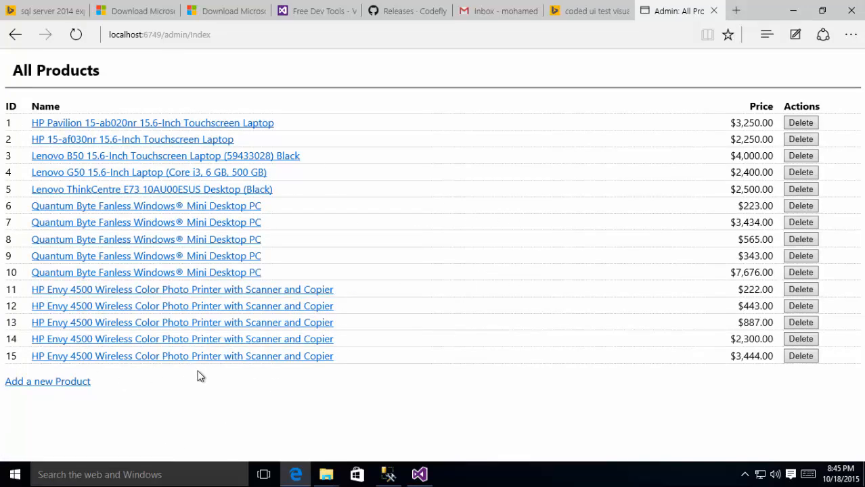
Step: Open the blank new-product form, then cancel without saving
{"action": "left_click", "coordinate": [79, 382]}
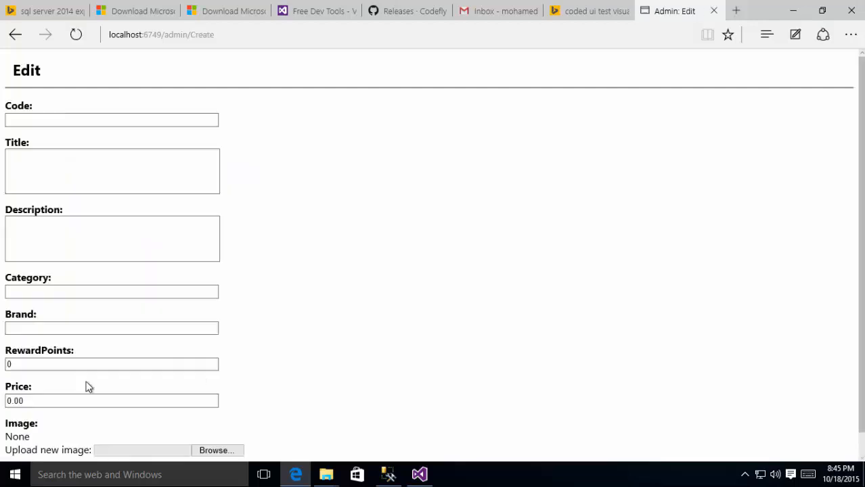
{"action": "left_click", "coordinate": [184, 233]}
{"action": "scroll", "coordinate": [184, 235], "scroll_direction": "down", "scroll_amount": 1}
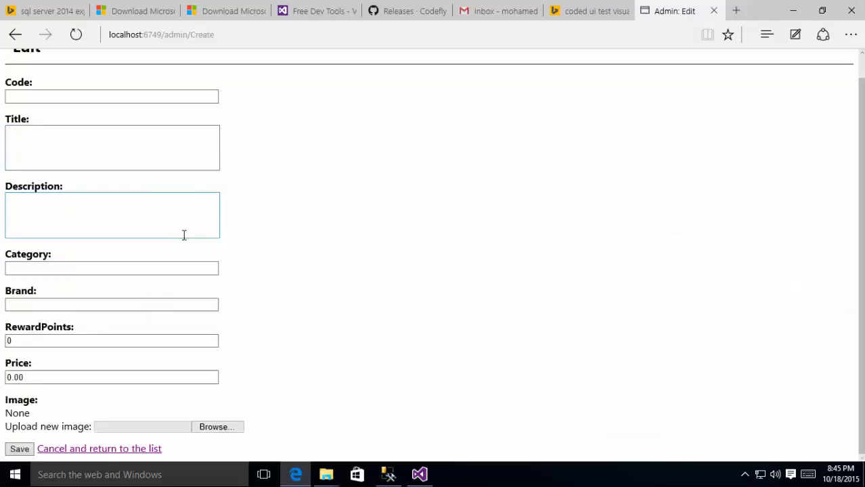
{"action": "scroll", "coordinate": [184, 238], "scroll_direction": "up", "scroll_amount": 1}
{"action": "scroll", "coordinate": [152, 369], "scroll_direction": "down", "scroll_amount": 1}
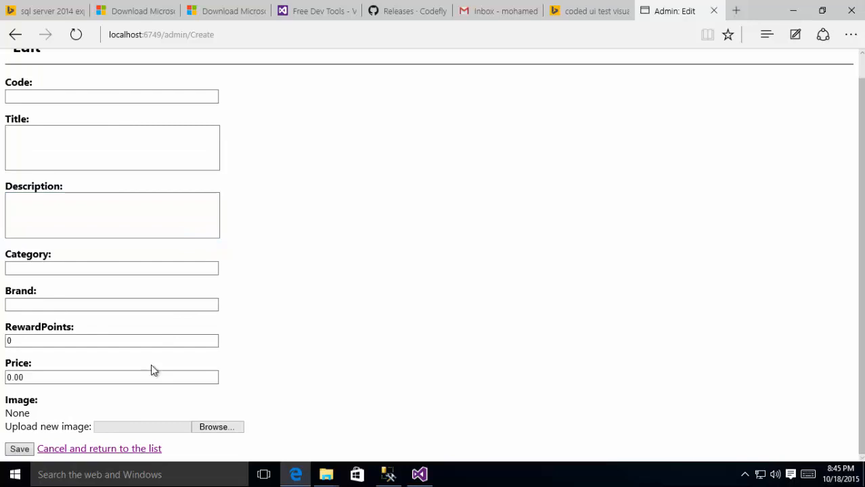
{"action": "left_click", "coordinate": [126, 449]}
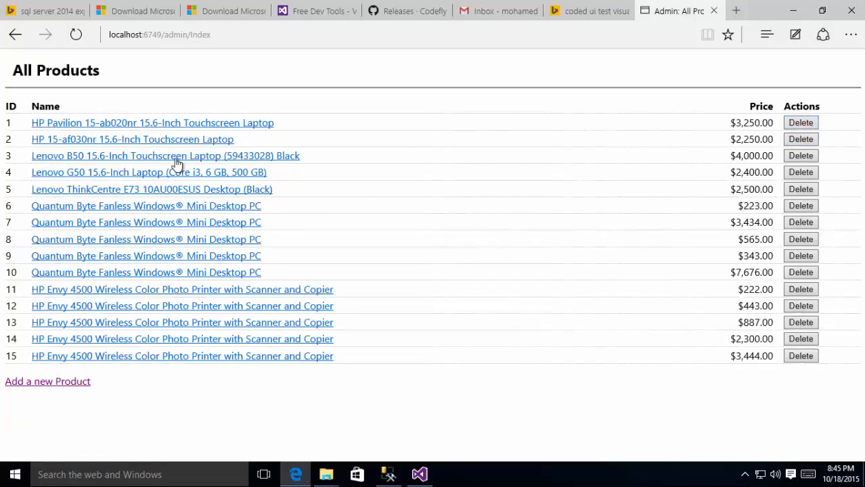
Step: Review the HP Pavilion edit form and return unsaved to the product list
{"action": "left_click", "coordinate": [111, 128]}
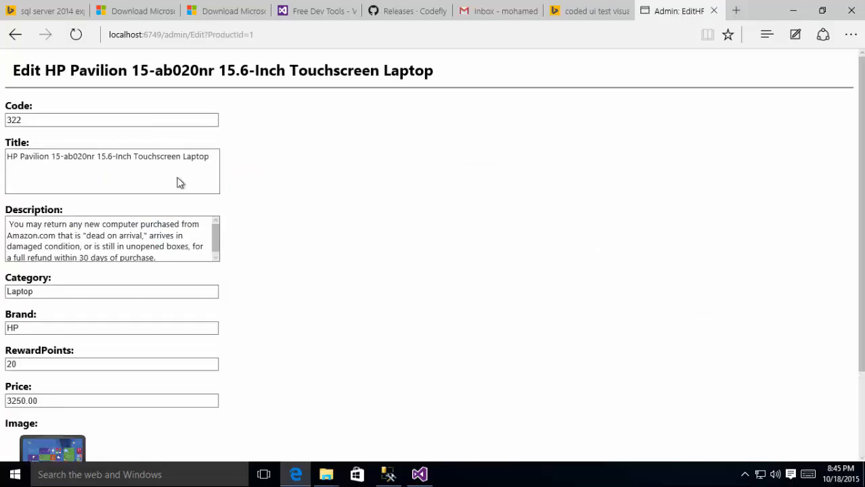
{"action": "scroll", "coordinate": [108, 183], "scroll_direction": "down", "scroll_amount": 3}
{"action": "scroll", "coordinate": [86, 159], "scroll_direction": "up", "scroll_amount": 3}
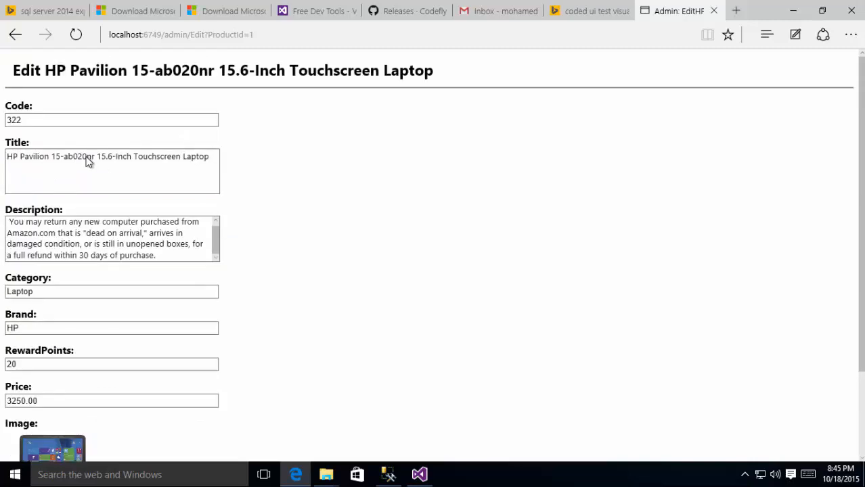
{"action": "scroll", "coordinate": [86, 159], "scroll_direction": "down", "scroll_amount": 3}
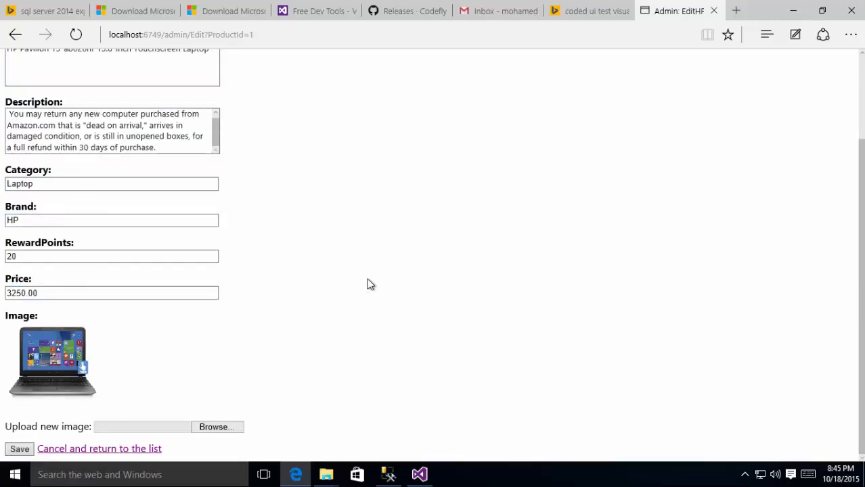
{"action": "left_click", "coordinate": [150, 449]}
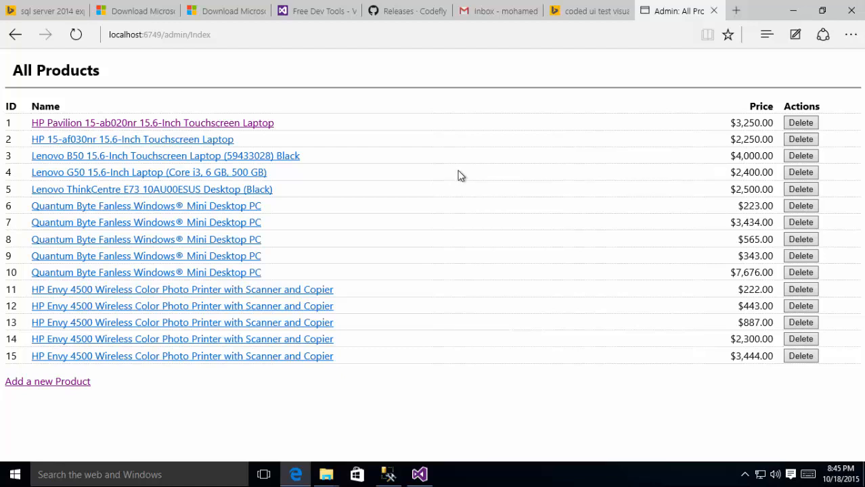
Step: Switch Edge to the EC-GitHub Releases page showing the 1.0.0-alpha pre-release
{"action": "left_click", "coordinate": [406, 14]}
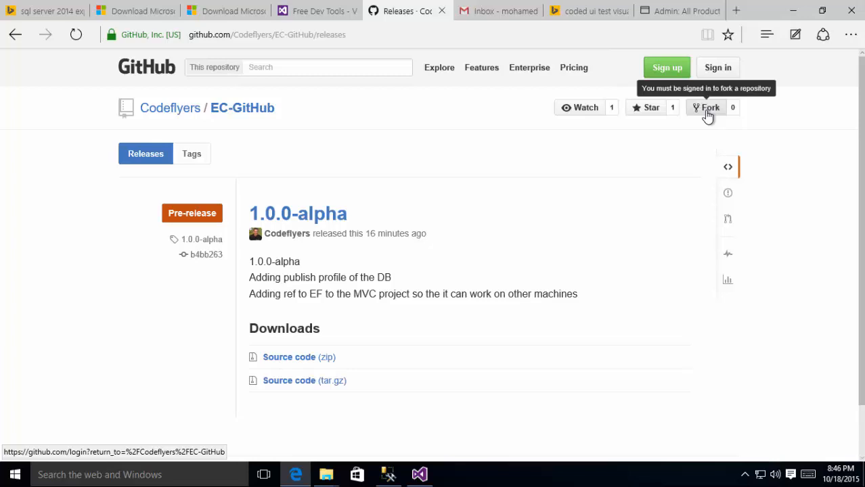
Step: Return to Visual Studio and start the GitHub connection from Team Explorer's Connect pane
{"action": "left_click", "coordinate": [420, 474]}
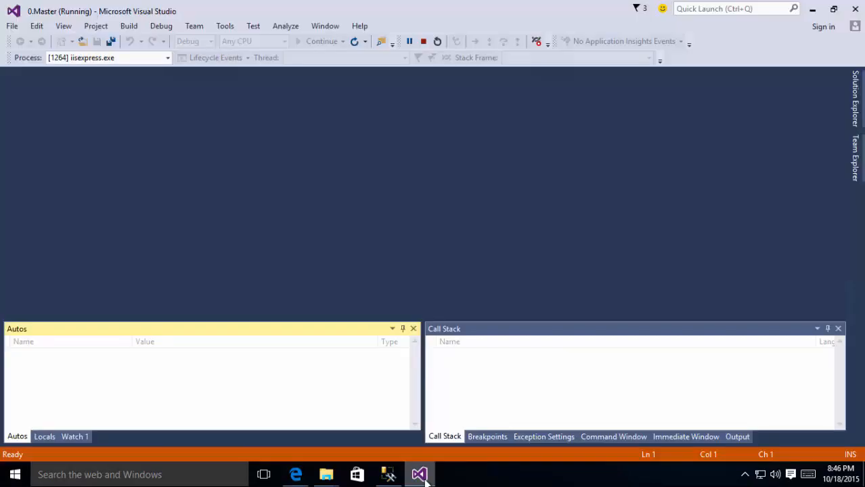
{"action": "left_click", "coordinate": [855, 155]}
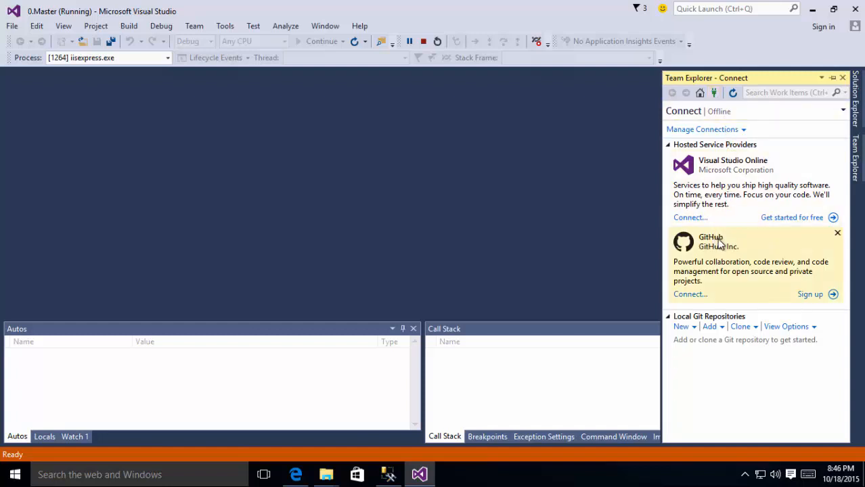
{"action": "left_click", "coordinate": [694, 298]}
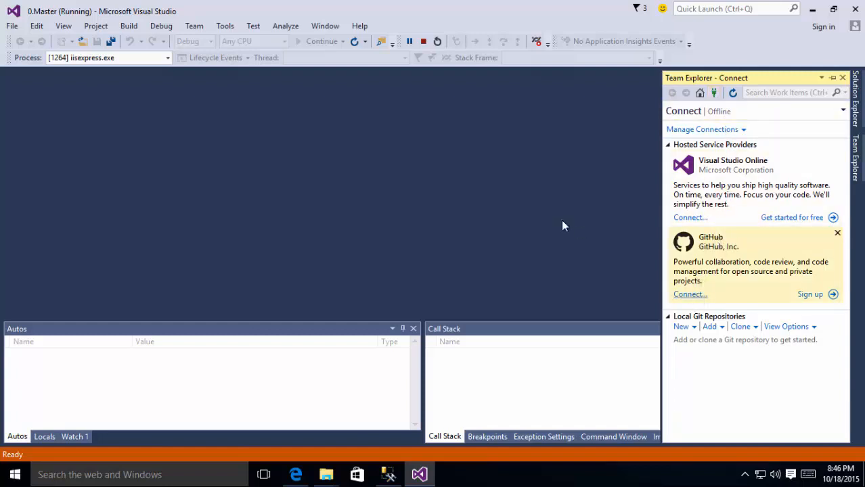